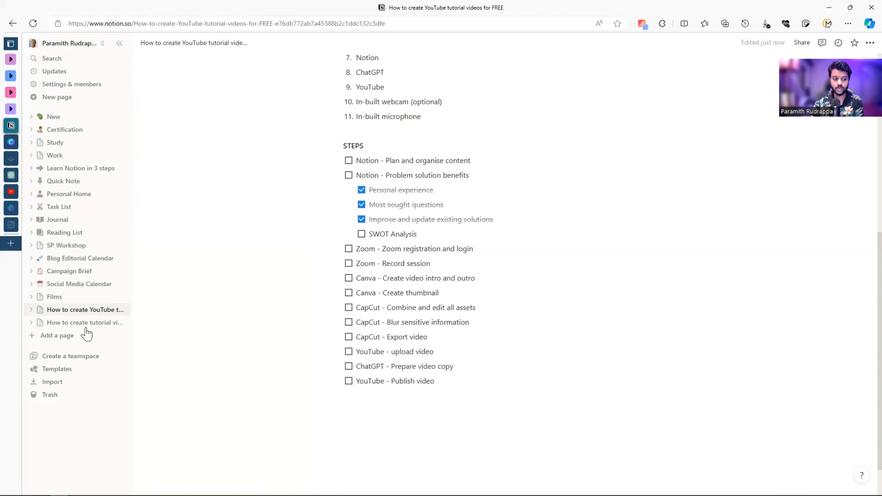
# Open the SWOT Analysis page under How to create tutorial video, review its sections, and return to the parent page
pyautogui.click(85, 323)
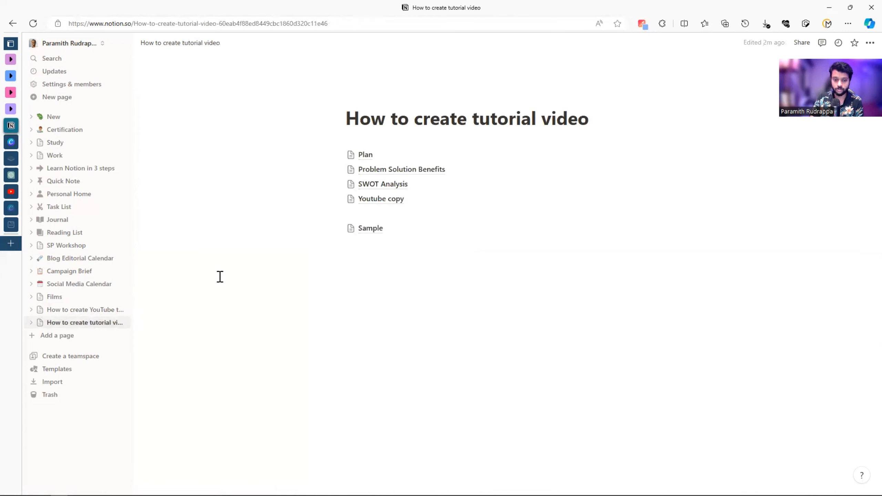
pyautogui.click(385, 187)
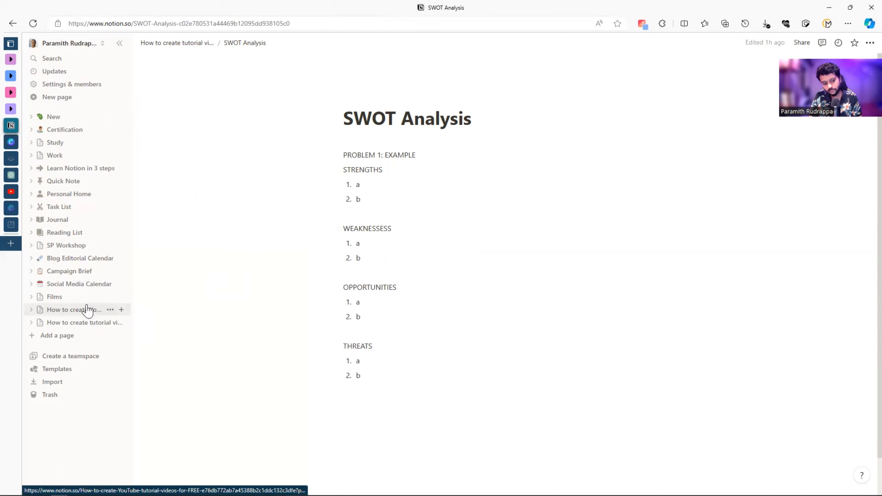
pyautogui.click(203, 45)
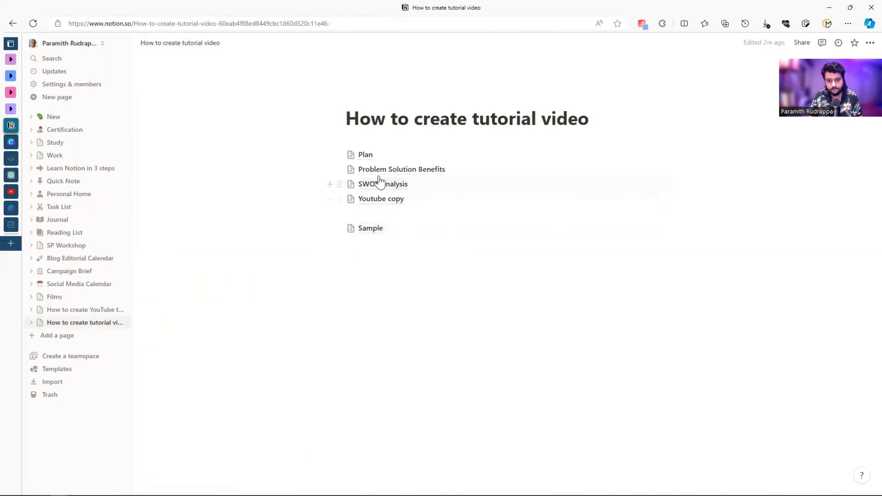
# In the YouTube tutorial videos page, tick off Plan and organise content, Problem solution benefits, and SWOT Analysis in the STEPS checklist
pyautogui.click(80, 310)
pyautogui.scroll(-10, 425, 286)
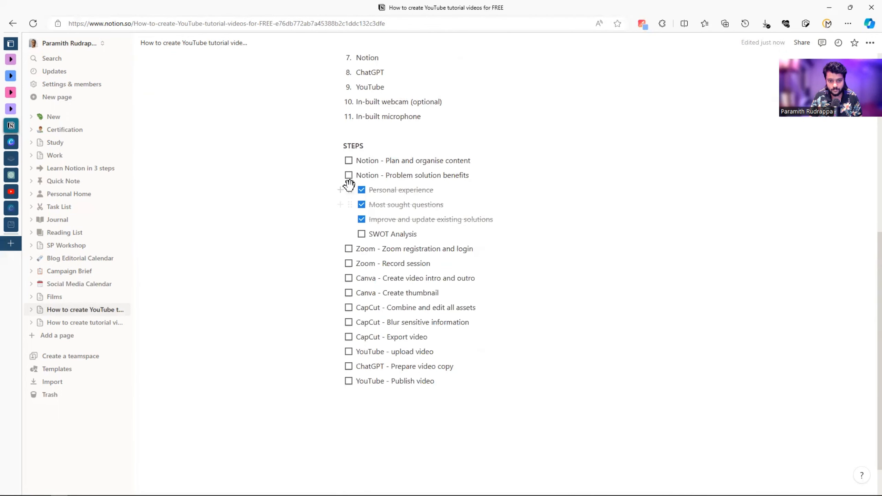
pyautogui.click(349, 175)
pyautogui.click(349, 161)
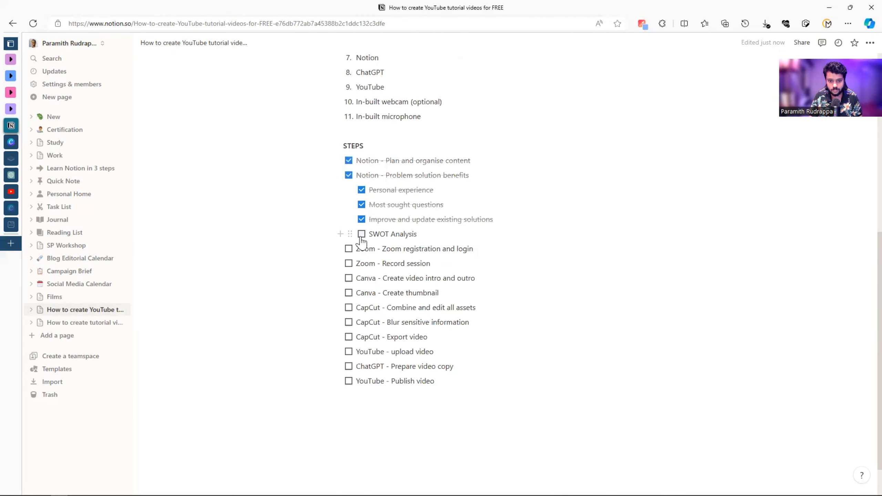
pyautogui.click(361, 234)
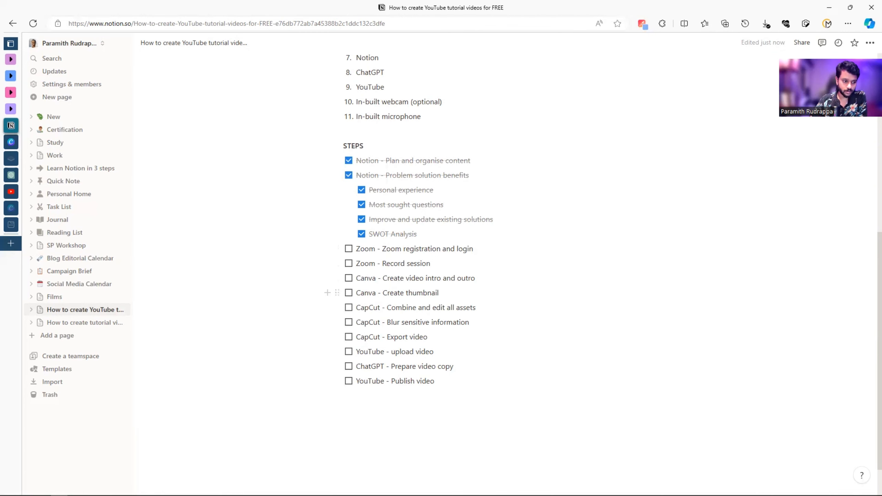
# Switch to the image viewer and go through the Zoom recording screenshots from 1.PNG to 6.PNG
pyautogui.click(279, 489)
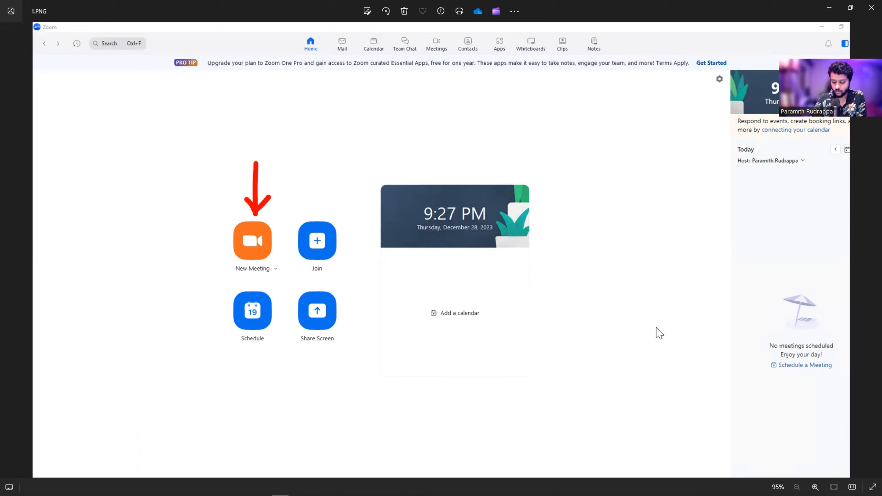
pyautogui.click(861, 257)
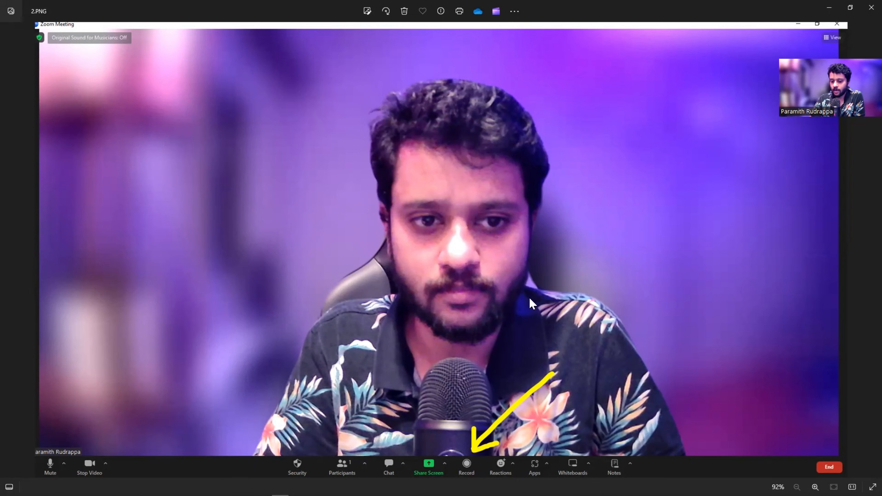
pyautogui.press('Right')
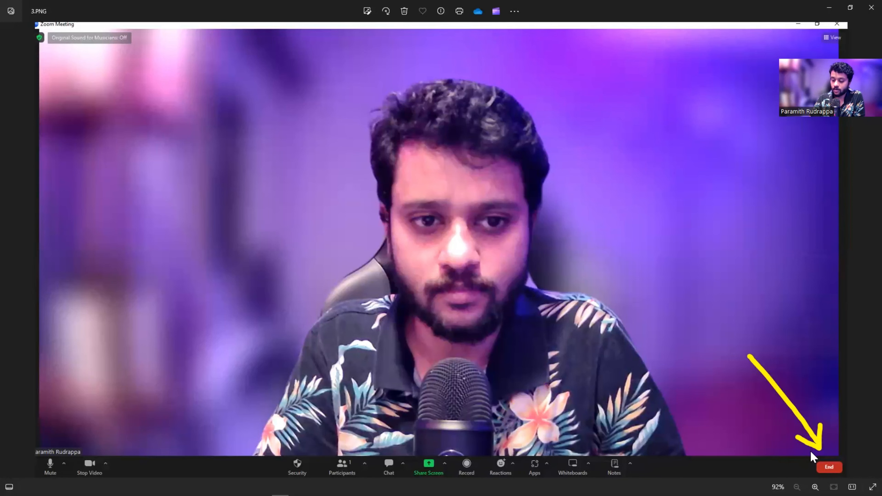
pyautogui.press('Right')
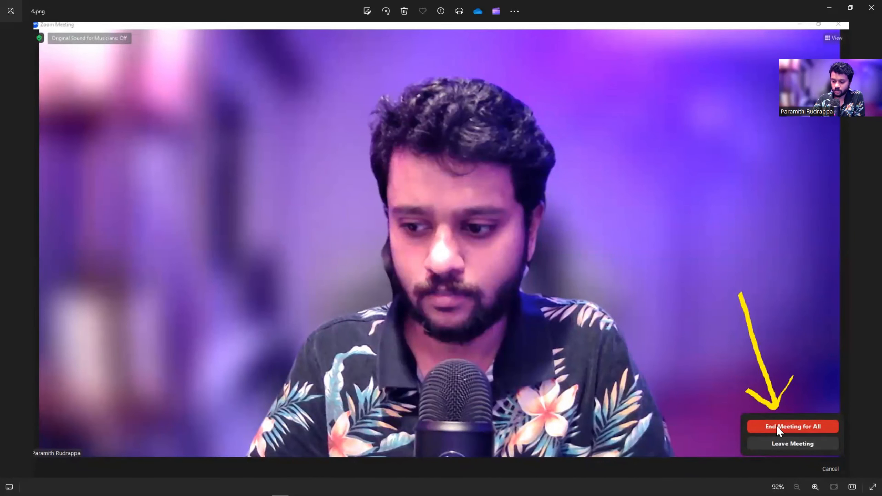
pyautogui.press('Right')
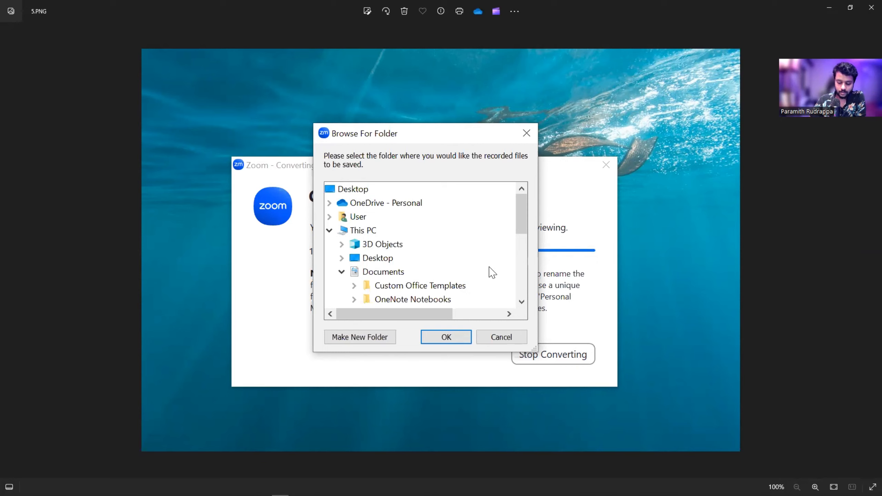
pyautogui.press('Right')
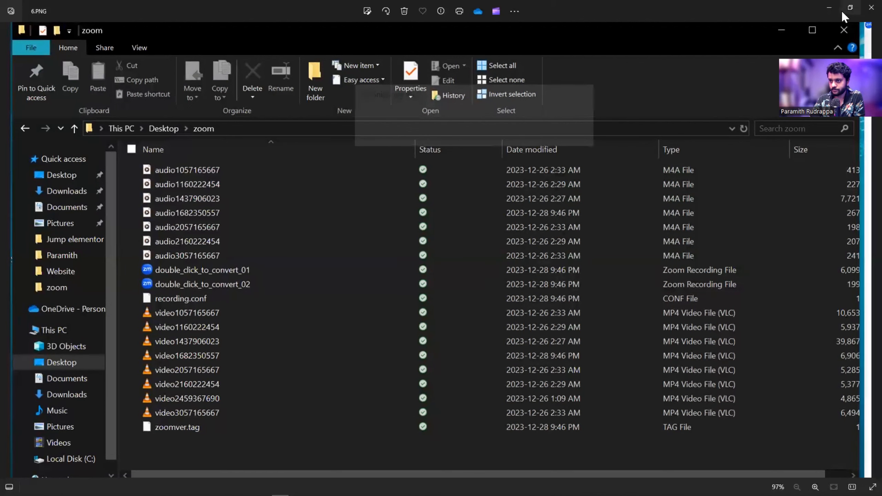
# Return to the Notion checklist and tick off Zoom registration and login and Record session
pyautogui.click(831, 9)
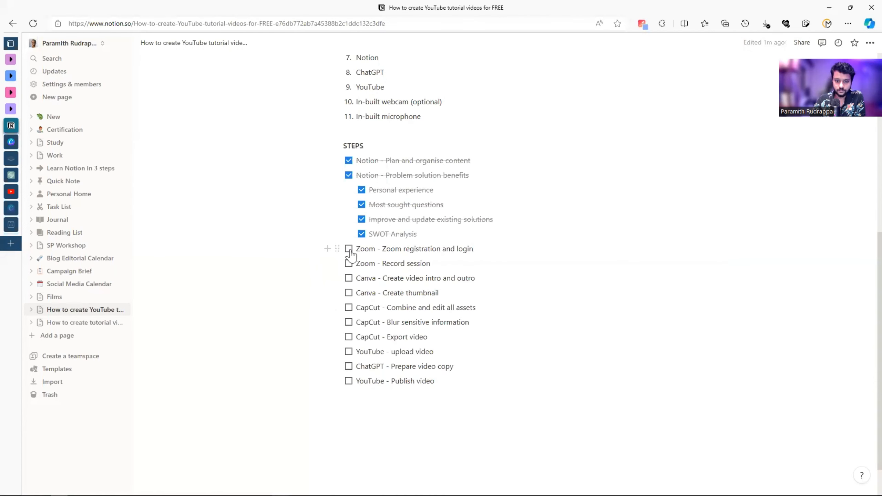
pyautogui.click(350, 250)
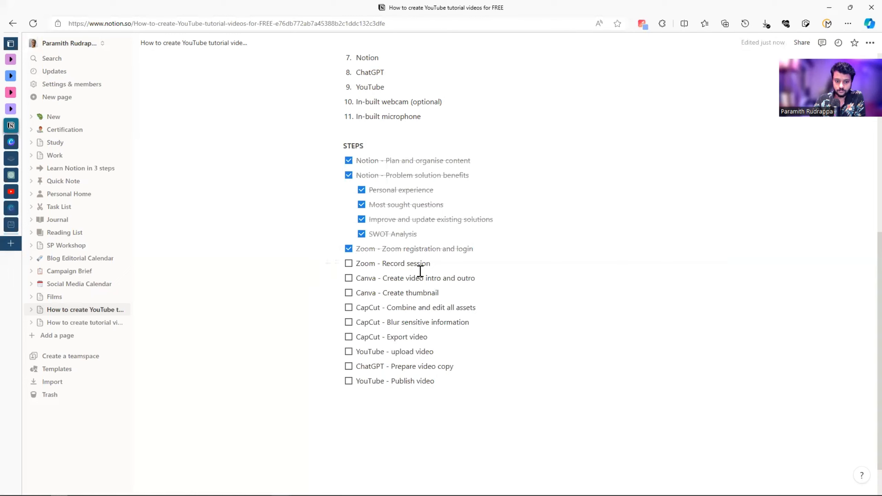
pyautogui.click(348, 263)
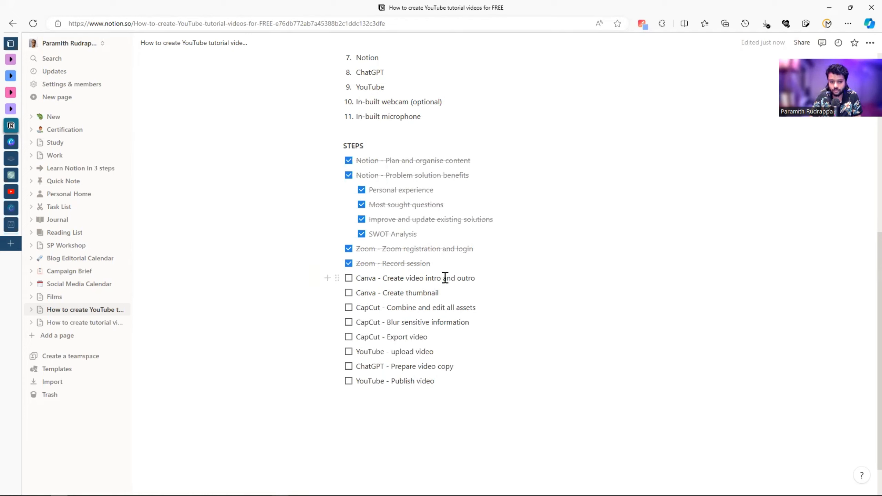
# Switch to Canva and search its templates for "youtube intro"
pyautogui.click(13, 142)
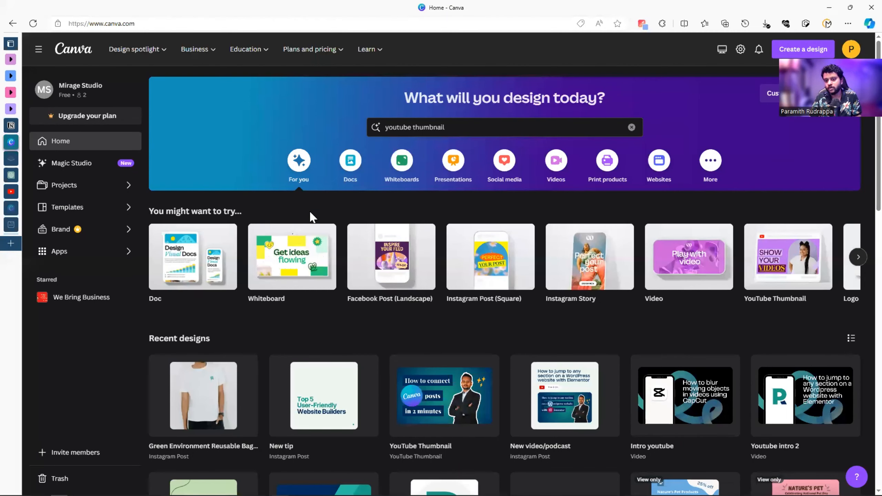
pyautogui.doubleClick(430, 127)
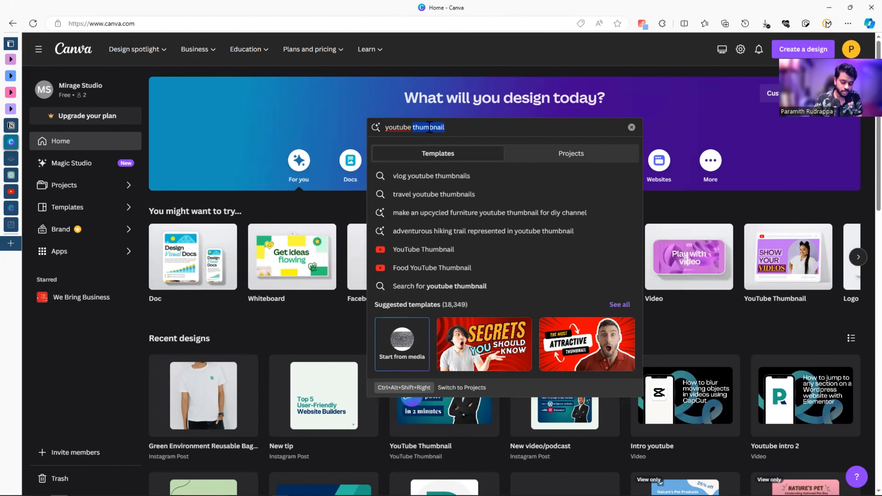
pyautogui.write('intro')
pyautogui.press('Return')
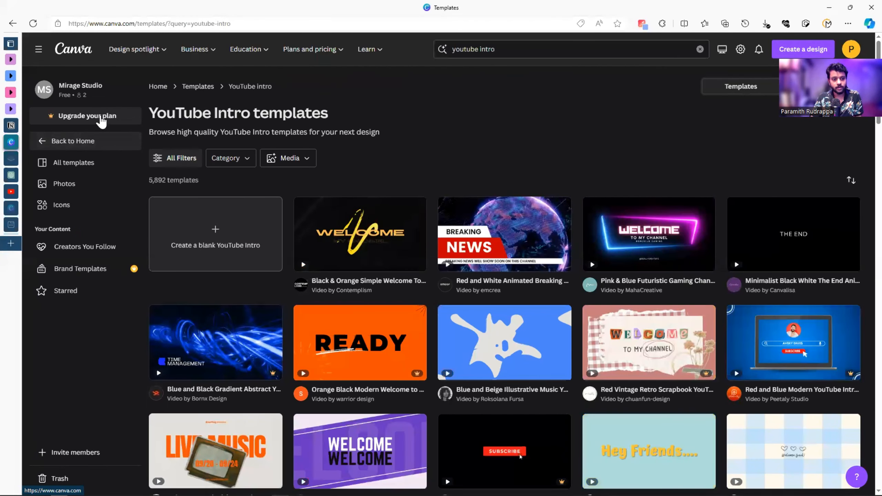
# Go back to the Canva home page and run the "youtube intro" template search again
pyautogui.click(80, 144)
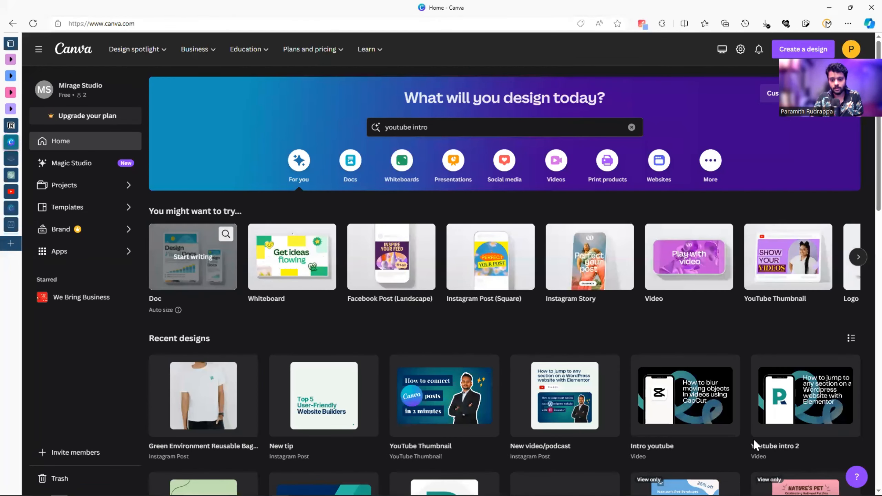
pyautogui.click(469, 128)
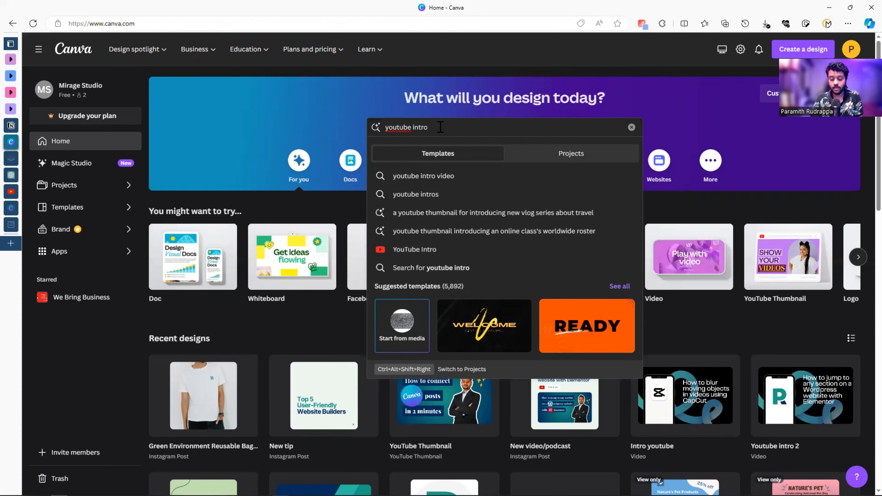
pyautogui.press('Return')
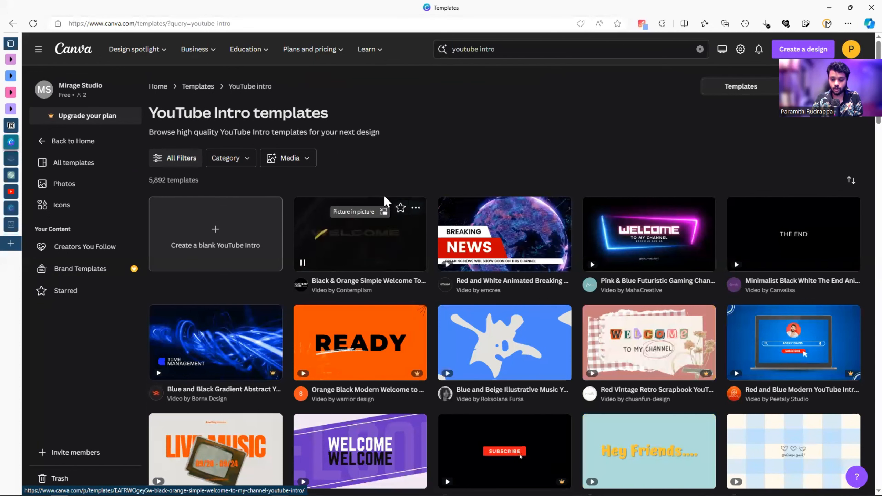
# Filter the YouTube Intro templates by price to show only Free ones
pyautogui.scroll(-4, 384, 199)
pyautogui.scroll(4, 329, 195)
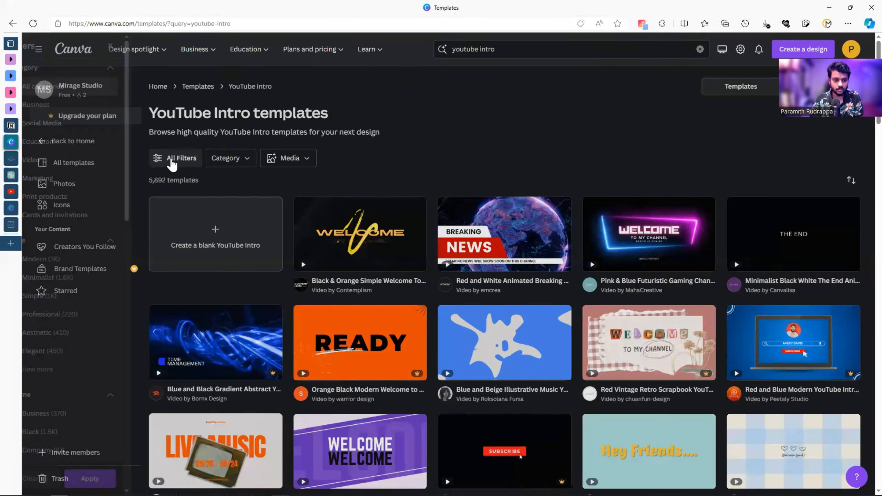
pyautogui.click(171, 159)
pyautogui.scroll(-10, 102, 265)
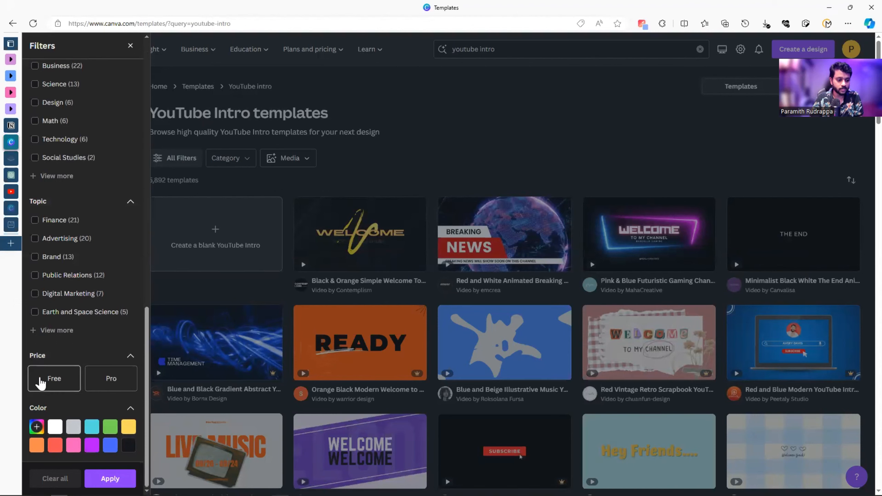
pyautogui.click(52, 379)
pyautogui.click(505, 315)
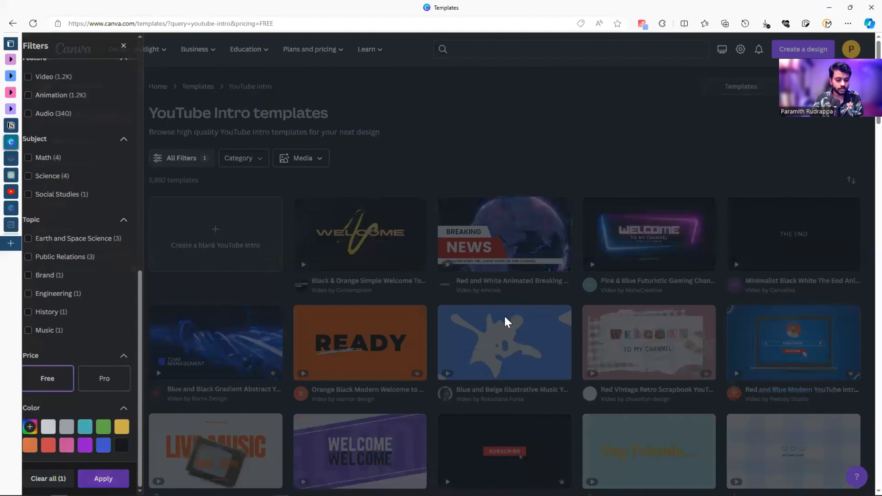
# Browse the free intro templates and open Pink Retro Welcome to my Channel Youtube Video for customizing
pyautogui.scroll(-2, 503, 285)
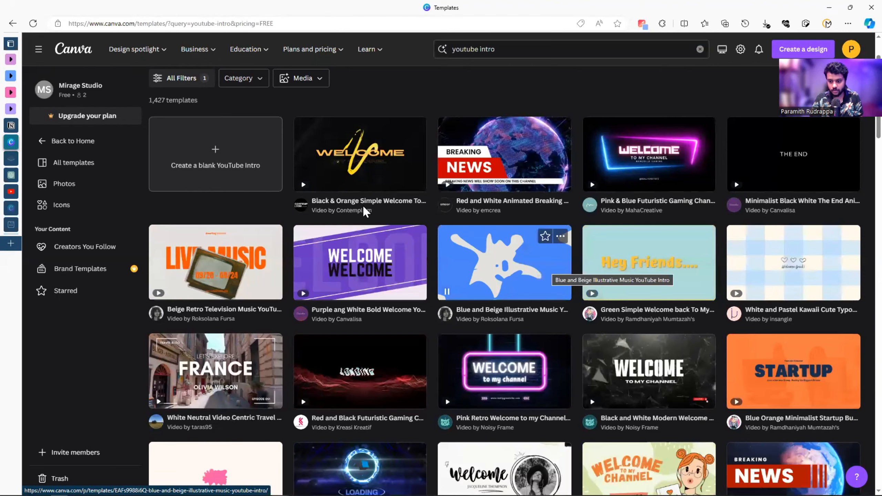
pyautogui.scroll(-1, 256, 397)
pyautogui.scroll(-7, 258, 400)
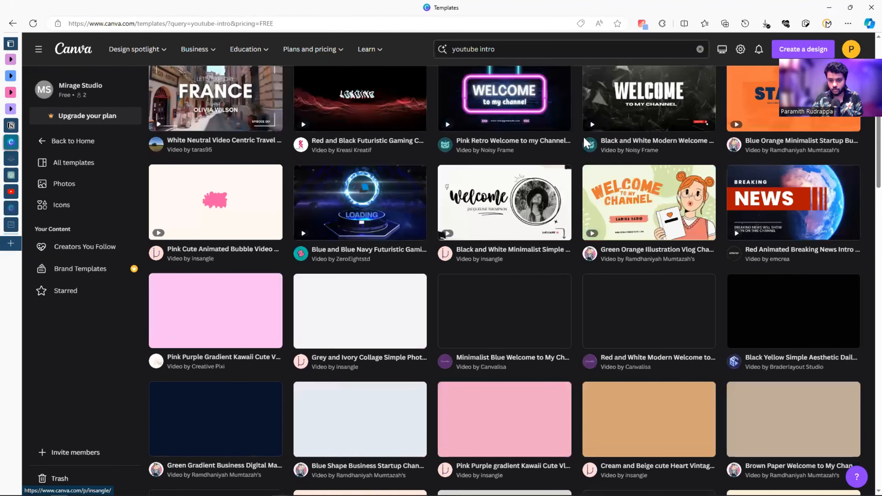
pyautogui.scroll(-4, 306, 326)
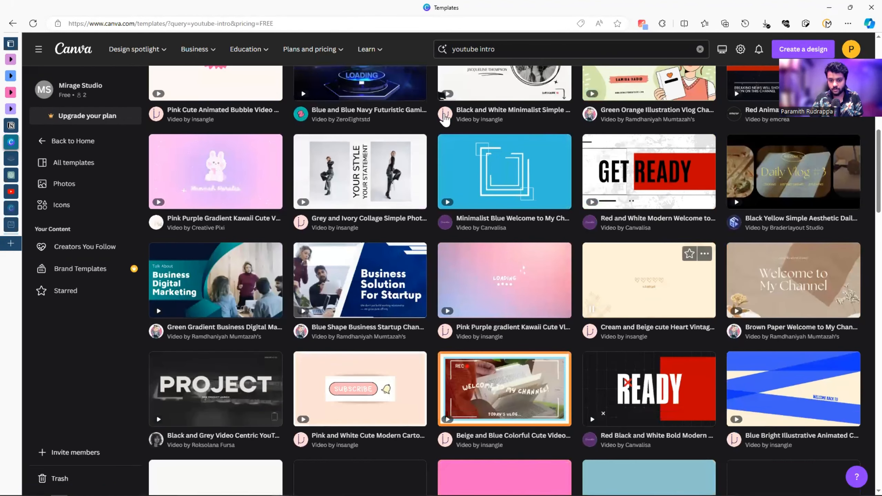
pyautogui.scroll(-2, 285, 209)
pyautogui.scroll(-1, 283, 207)
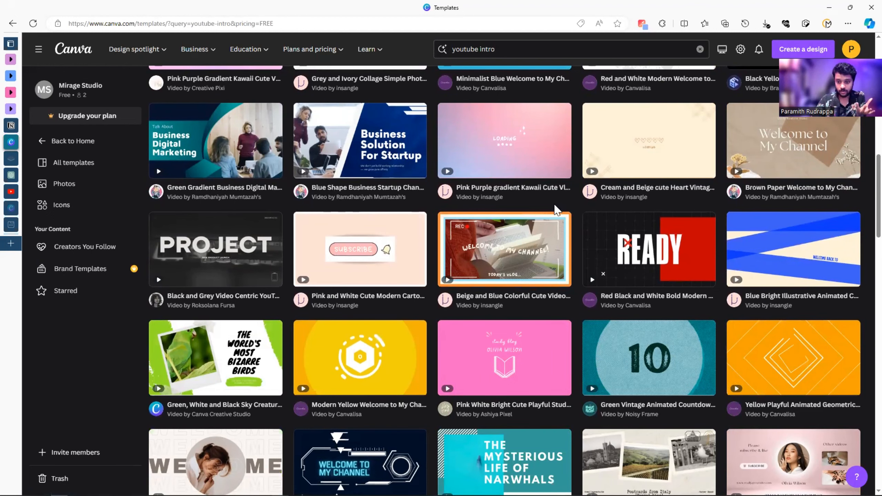
pyautogui.scroll(-2, 570, 205)
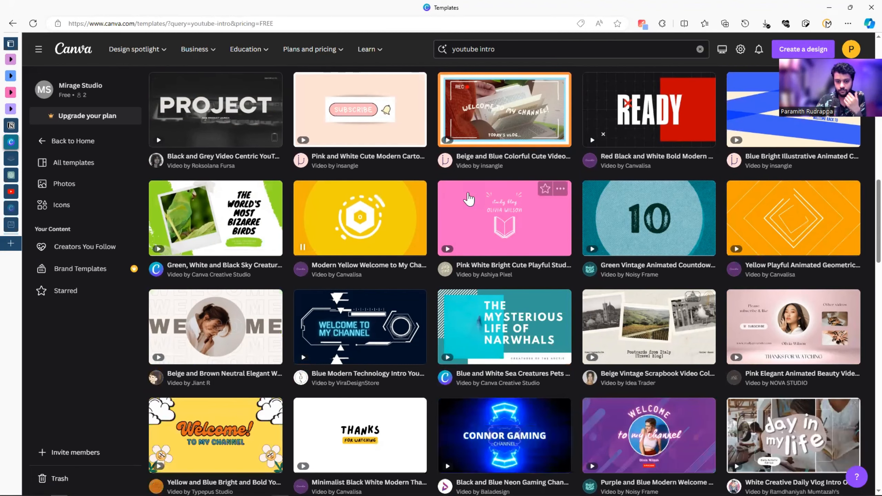
pyautogui.scroll(10, 593, 213)
pyautogui.scroll(6, 617, 207)
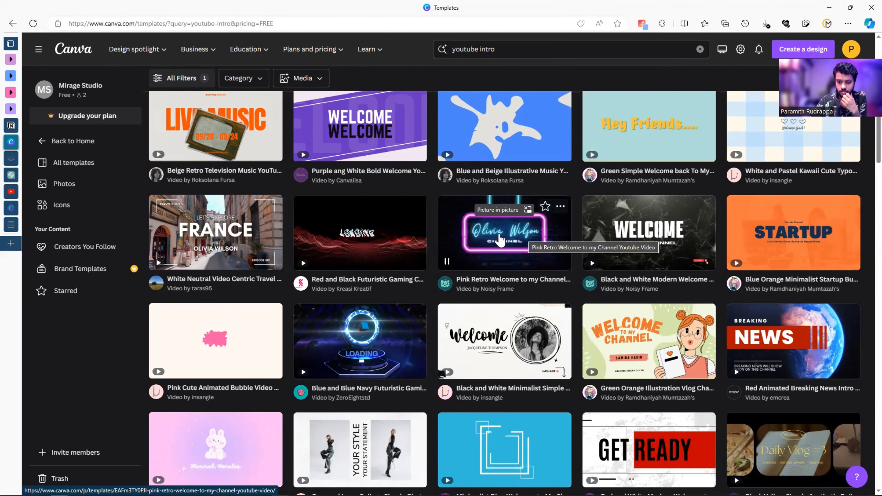
pyautogui.click(501, 237)
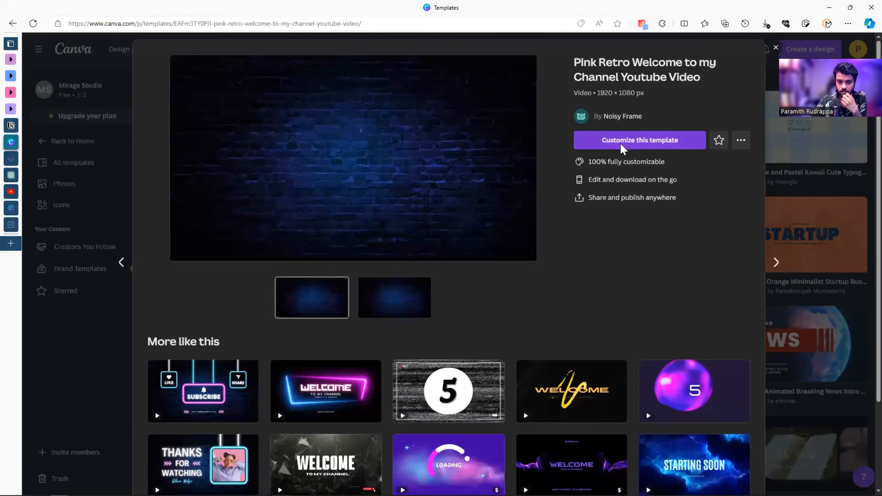
pyautogui.click(621, 142)
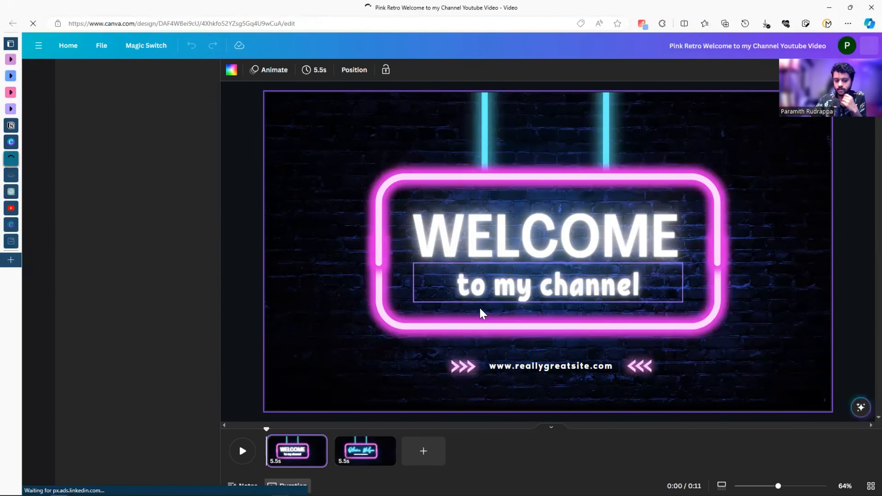
pyautogui.doubleClick(544, 365)
pyautogui.doubleClick(555, 368)
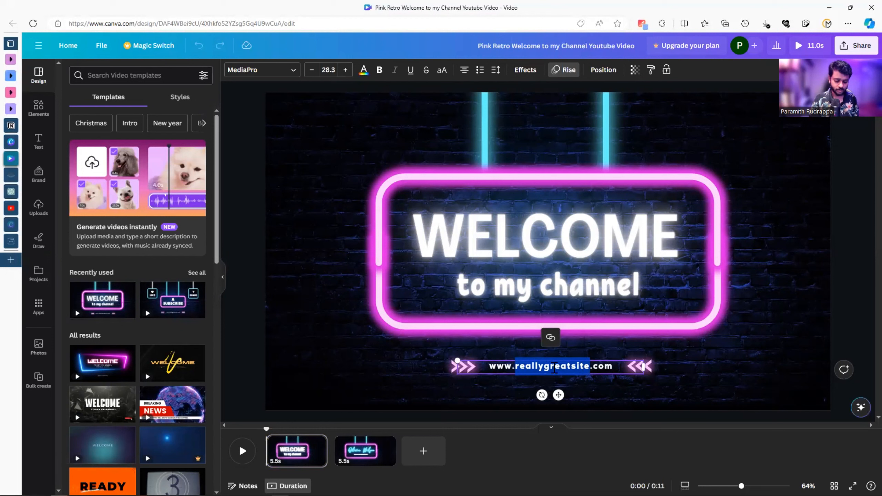
pyautogui.write('education')
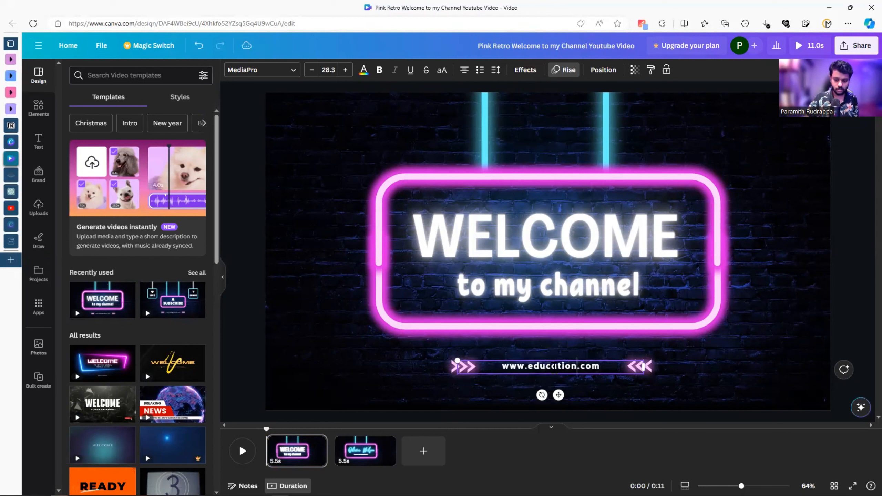
pyautogui.write('space')
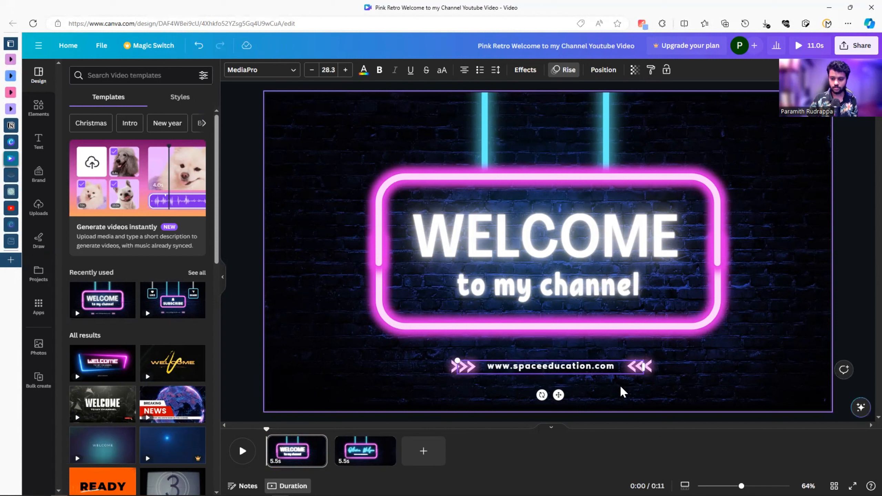
# Shorten the first page of the intro video to 3.3 seconds
pyautogui.click(488, 391)
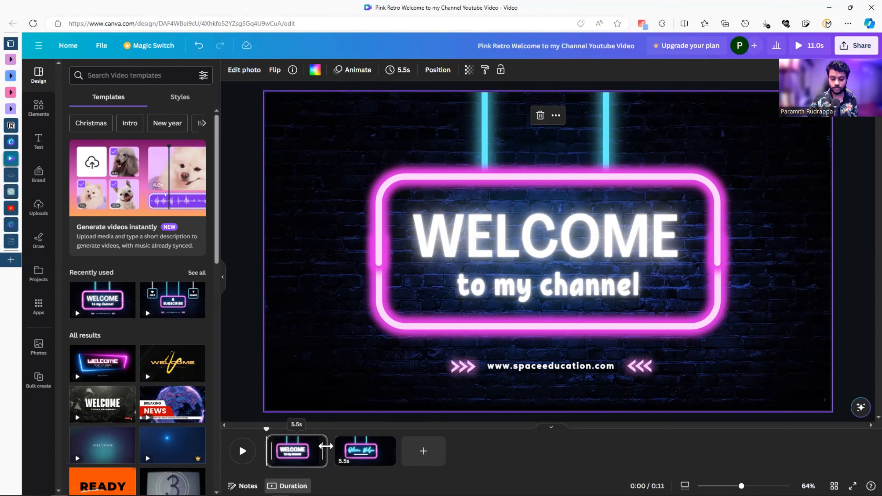
pyautogui.moveTo(325, 446); pyautogui.dragTo(300, 450)
# Replace the placeholder name on the second page's neon sign with "Space Education"
pyautogui.click(329, 450)
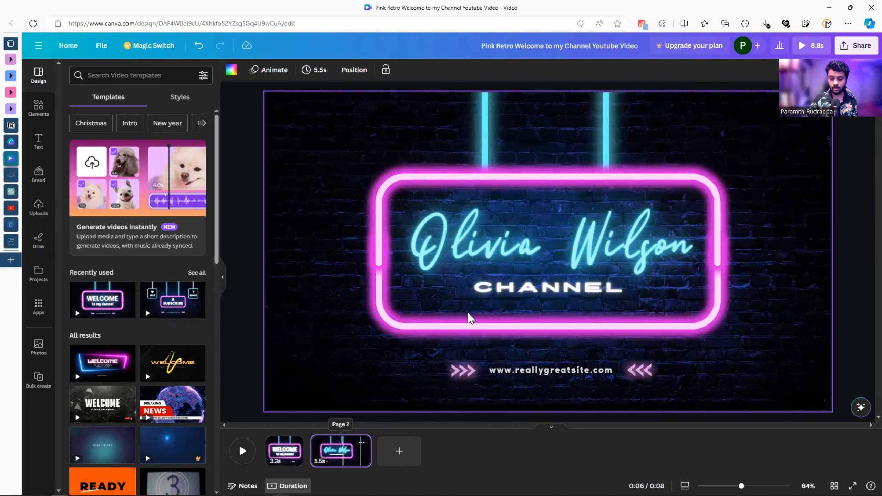
pyautogui.click(484, 242)
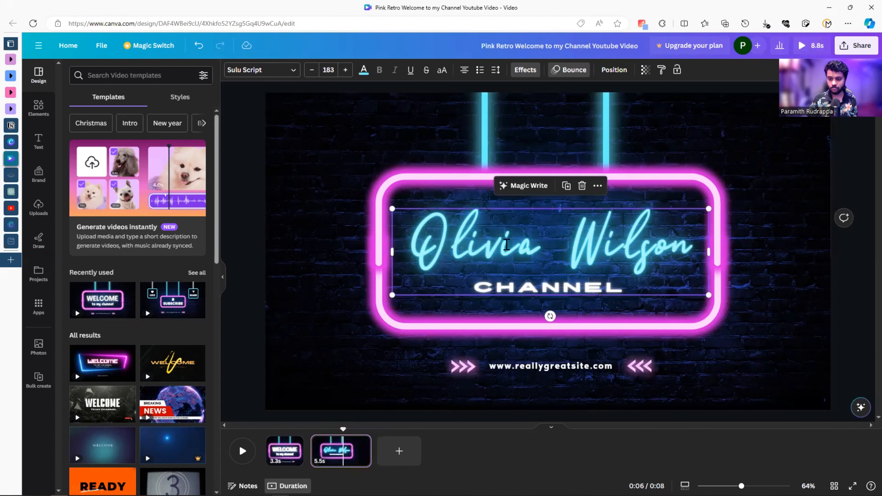
pyautogui.doubleClick(507, 245)
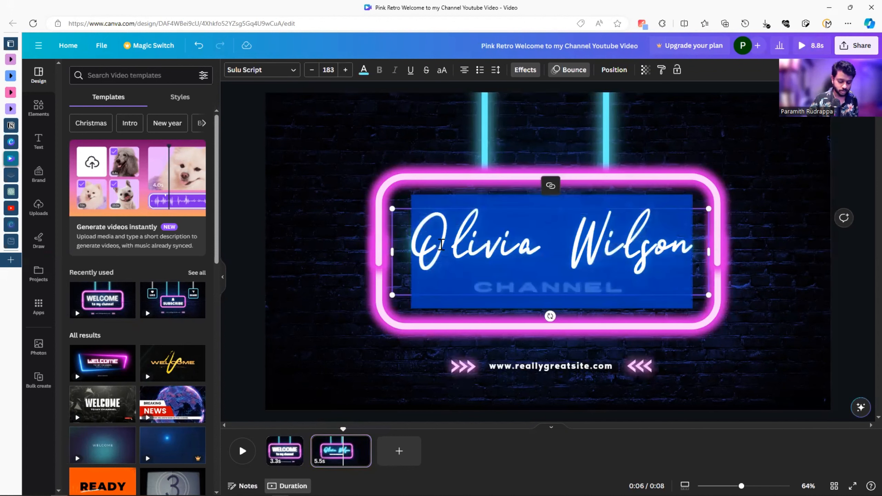
pyautogui.write('Space')
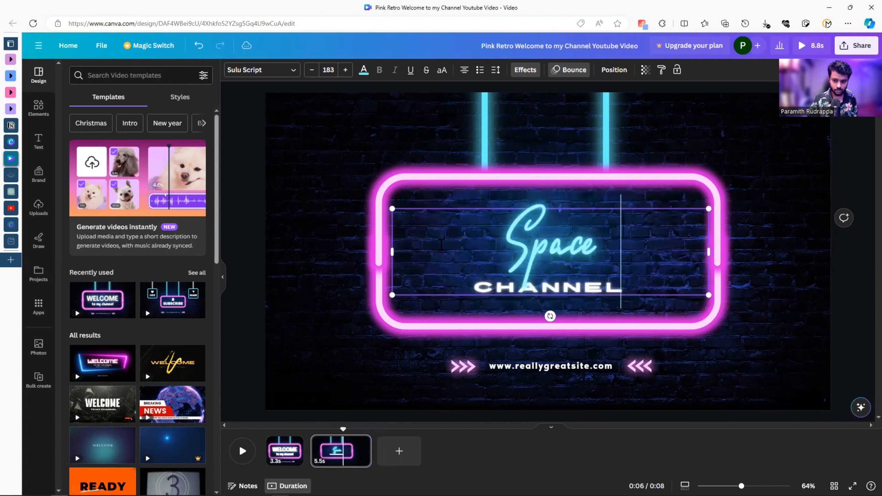
pyautogui.write(' Ex')
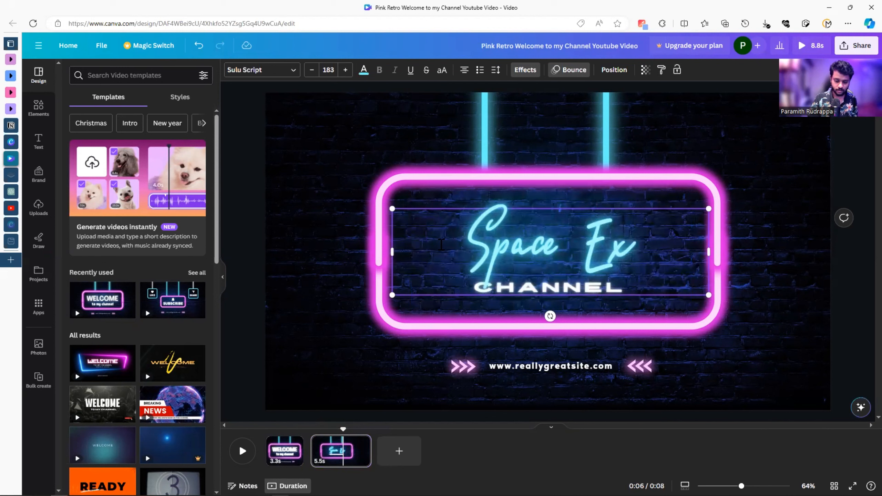
pyautogui.press('BackSpace')
pyautogui.write('ducation')
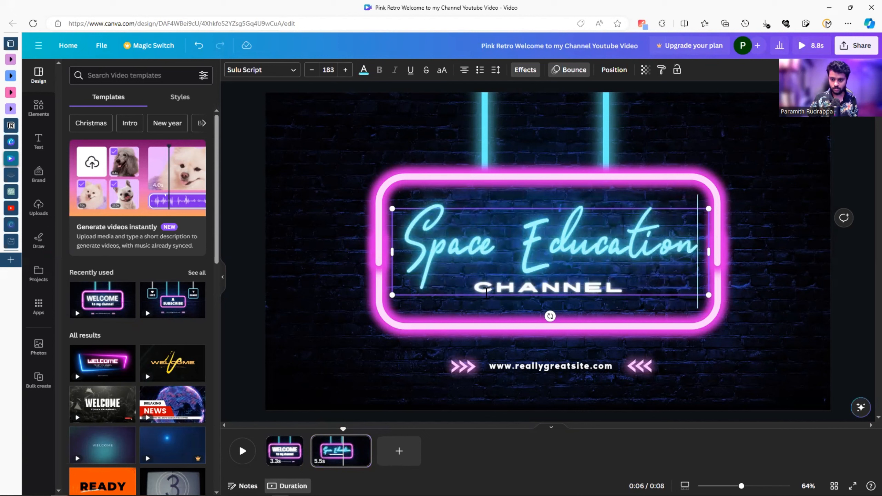
pyautogui.click(549, 371)
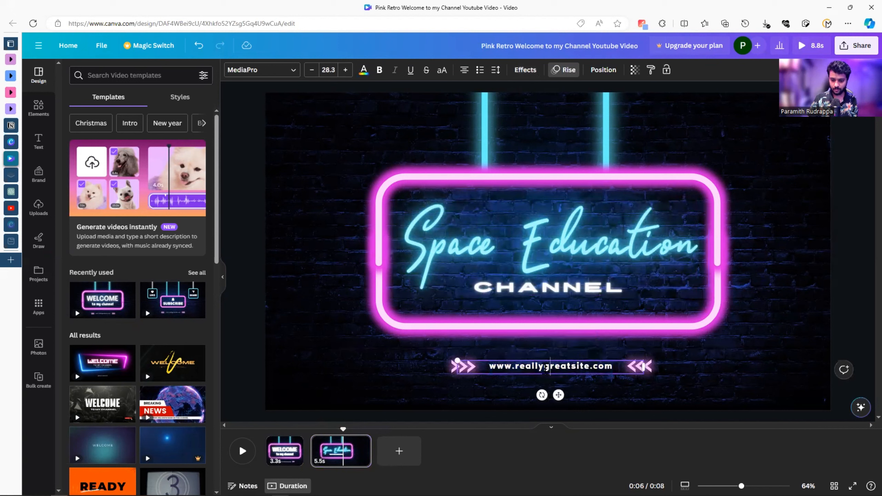
pyautogui.doubleClick(545, 368)
pyautogui.write('spaceeducatio')
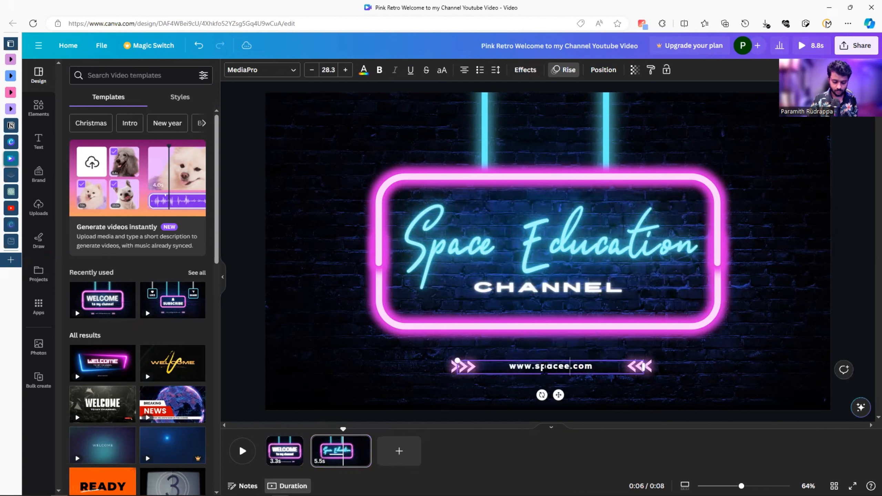
pyautogui.write('n')
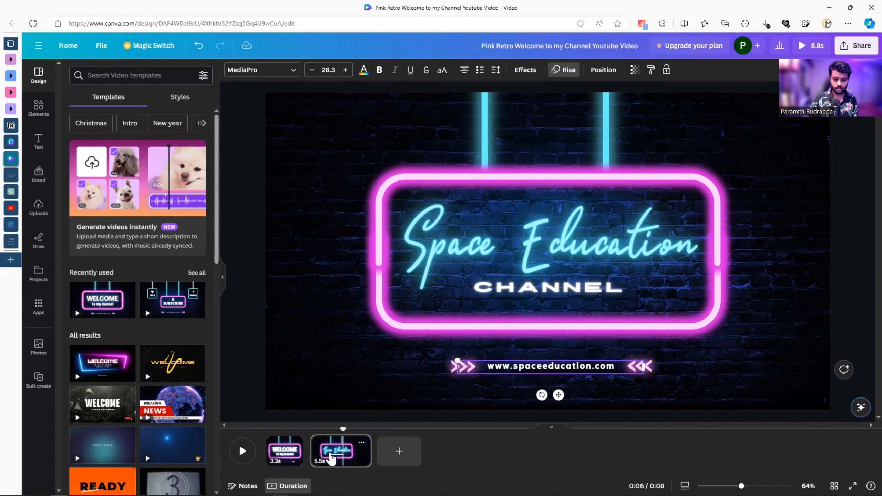
pyautogui.moveTo(360, 449); pyautogui.dragTo(343, 450)
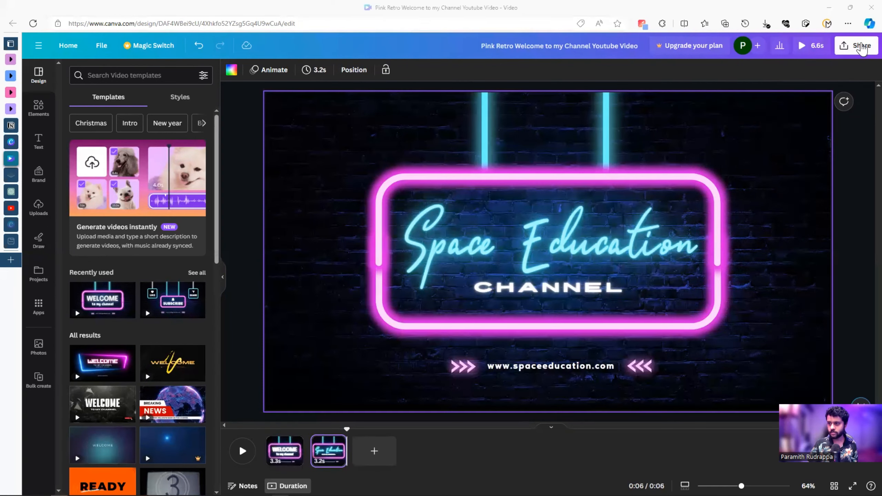
# Download both pages of the intro as an MP4 video in 1080p (HD) quality
pyautogui.click(862, 49)
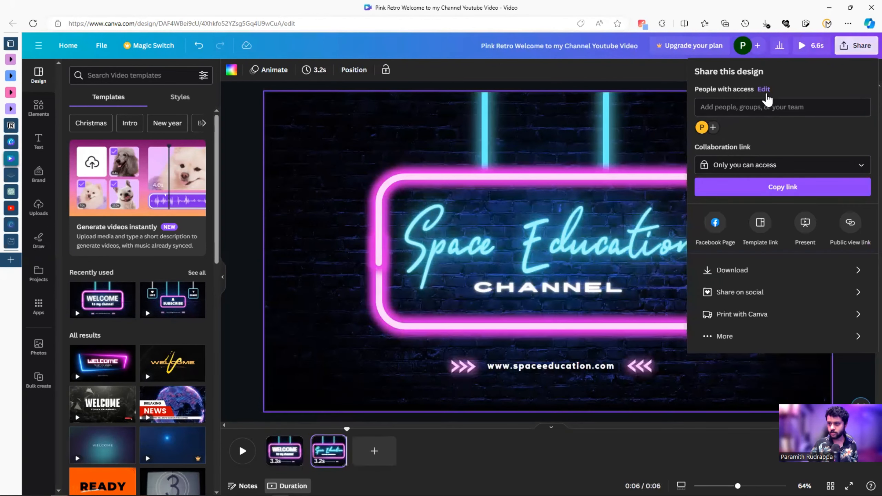
pyautogui.click(766, 270)
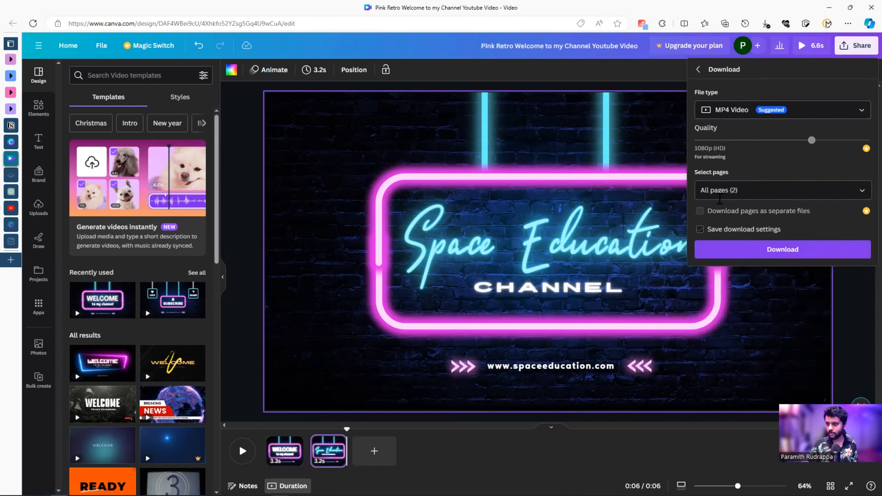
pyautogui.click(825, 256)
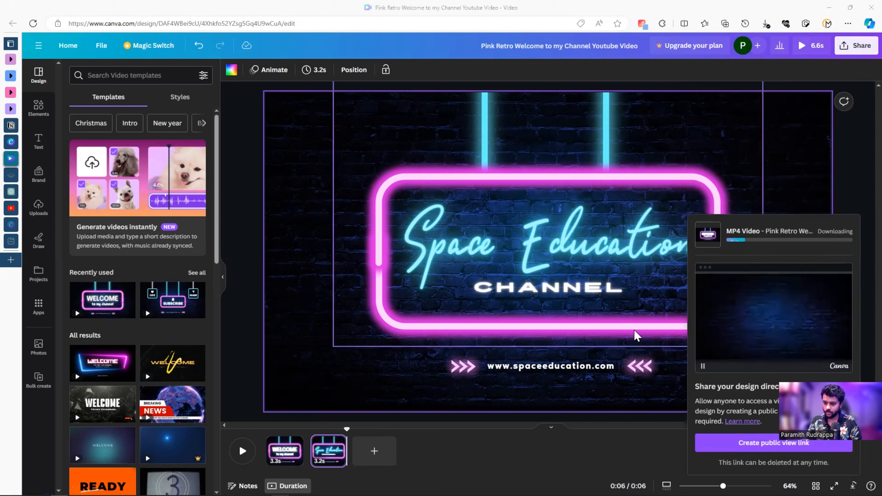
# Return to the intro template results, close the open template preview, and search the templates for "youtube outro"
pyautogui.click(15, 142)
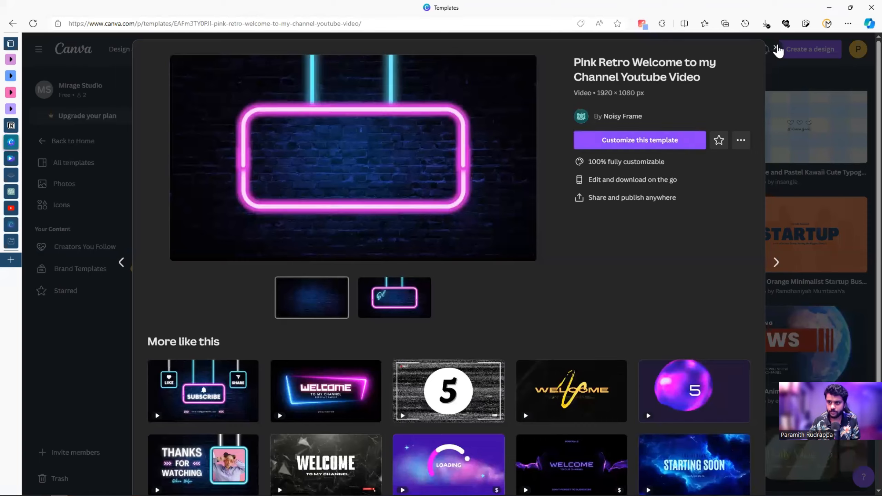
pyautogui.click(776, 48)
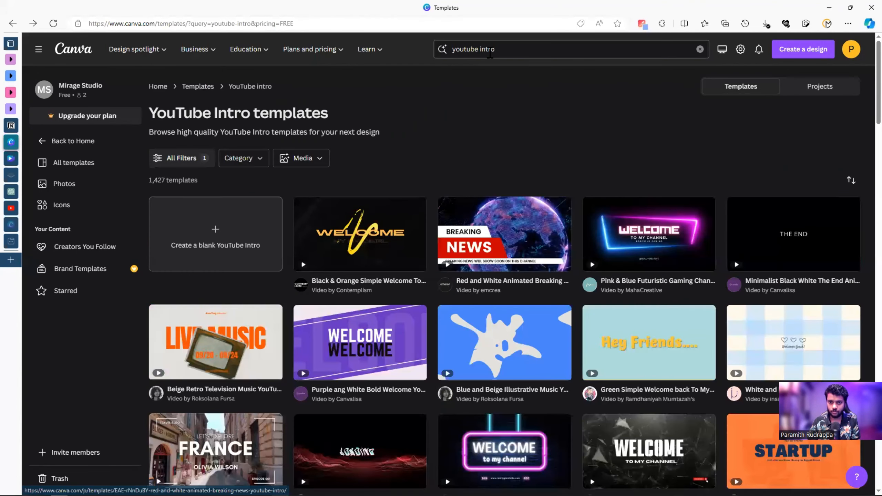
pyautogui.doubleClick(491, 49)
pyautogui.write('ou')
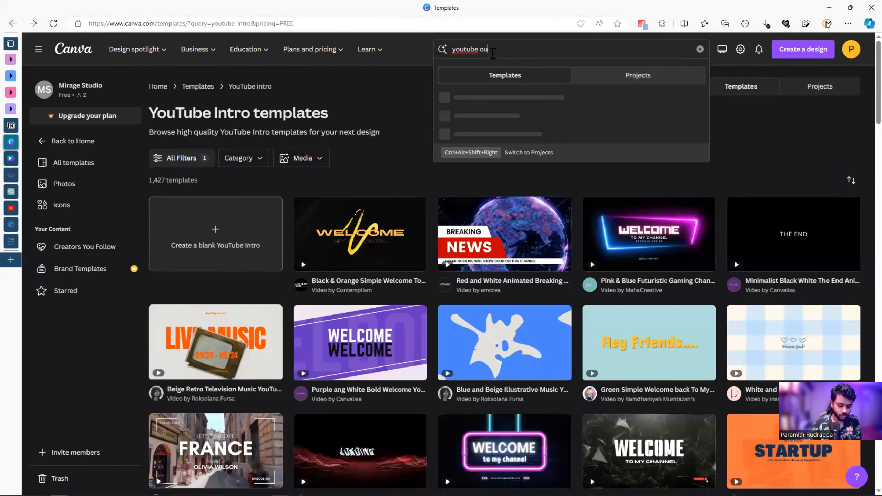
pyautogui.write('tro')
pyautogui.press('Return')
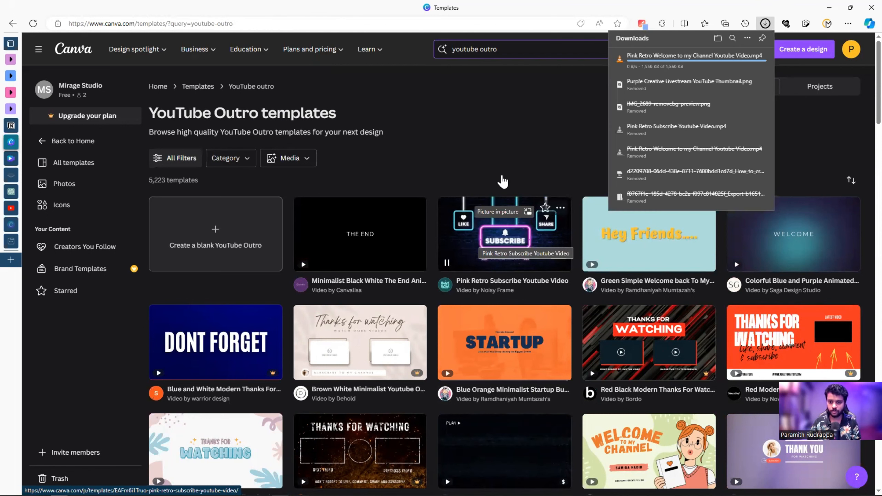
pyautogui.click(465, 249)
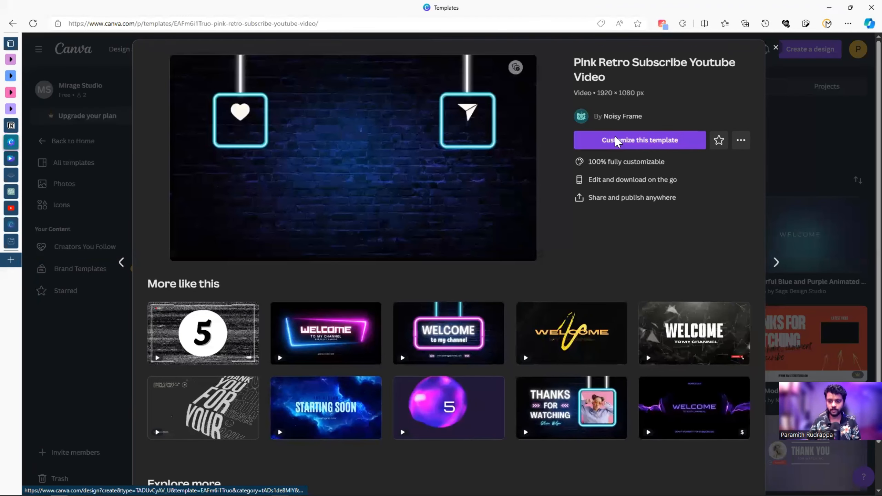
pyautogui.click(615, 145)
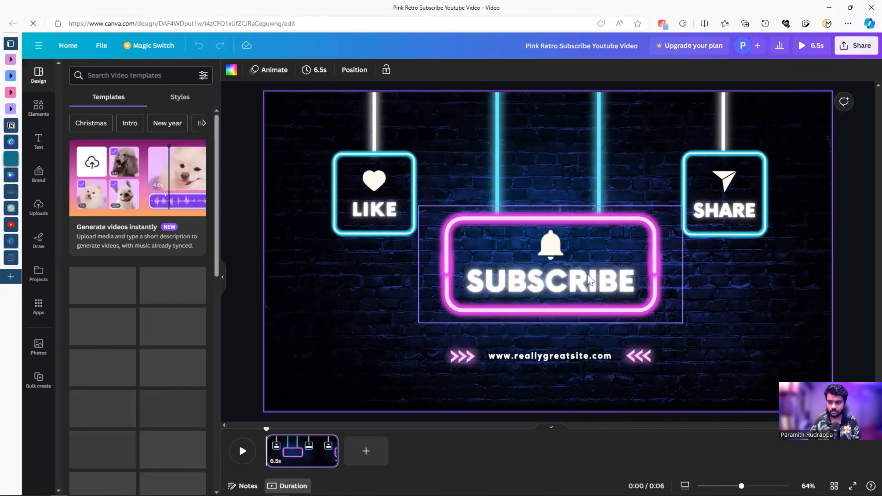
pyautogui.doubleClick(545, 356)
pyautogui.doubleClick(545, 356)
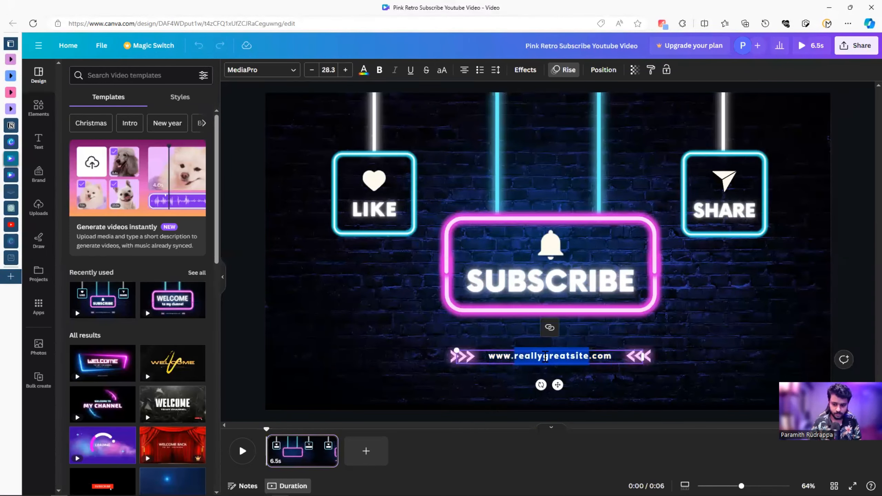
pyautogui.write('space')
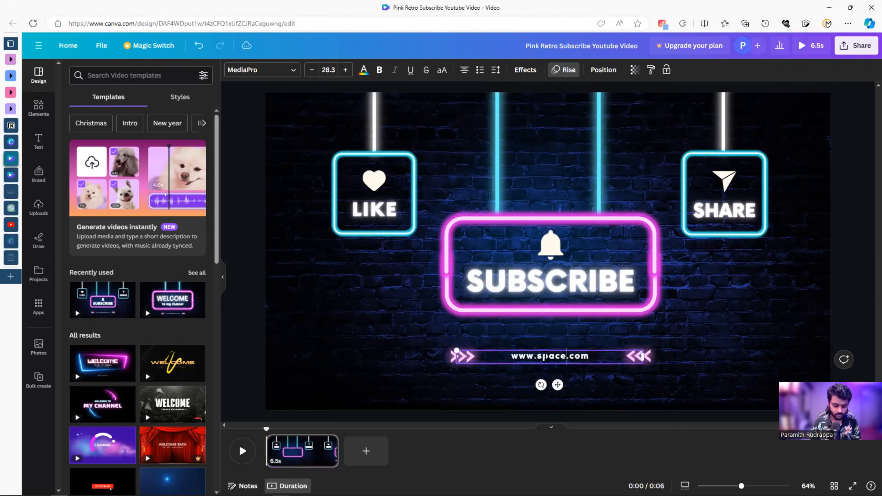
pyautogui.write('education')
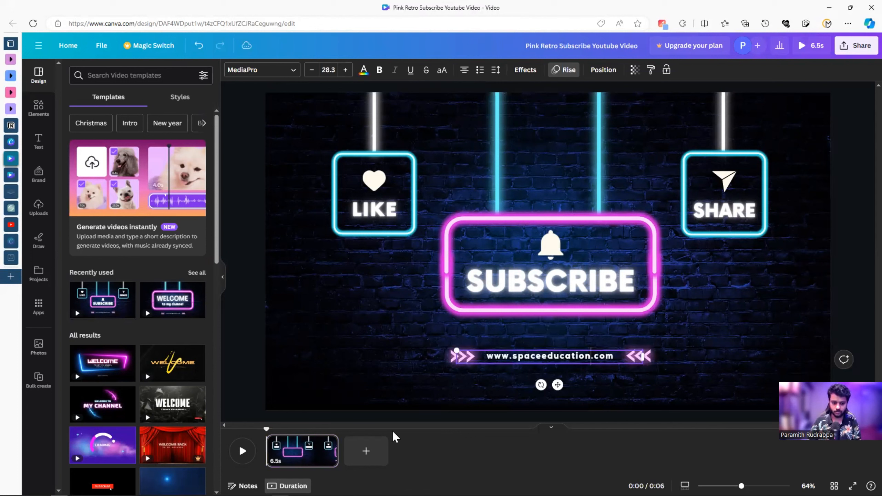
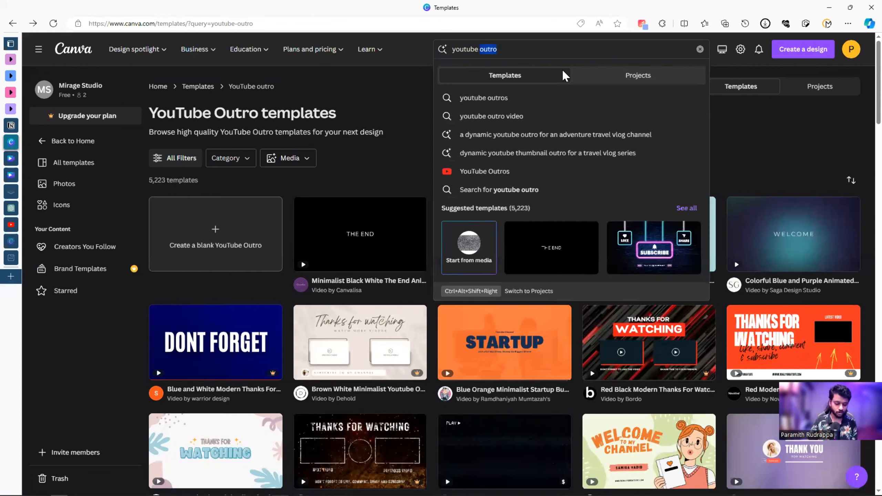
# Search the templates for "youtube thumbnail" in place of the outro search
pyautogui.write('thum')
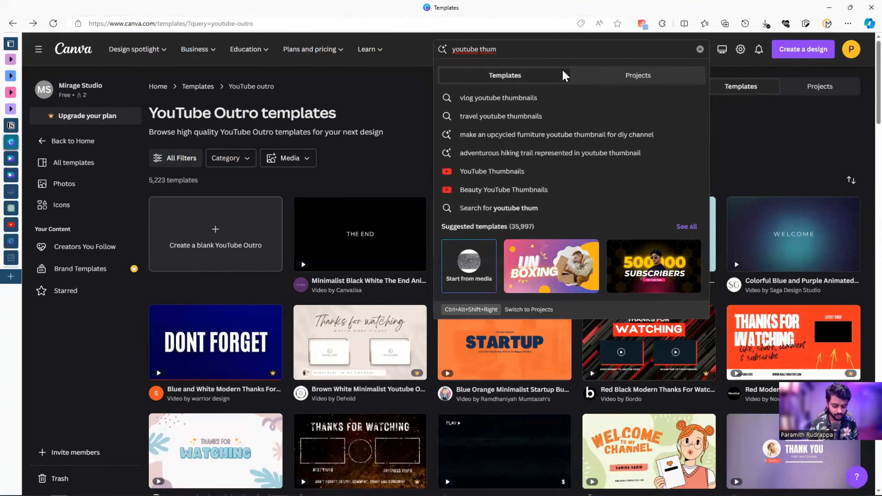
pyautogui.write('bnail')
pyautogui.press('Return')
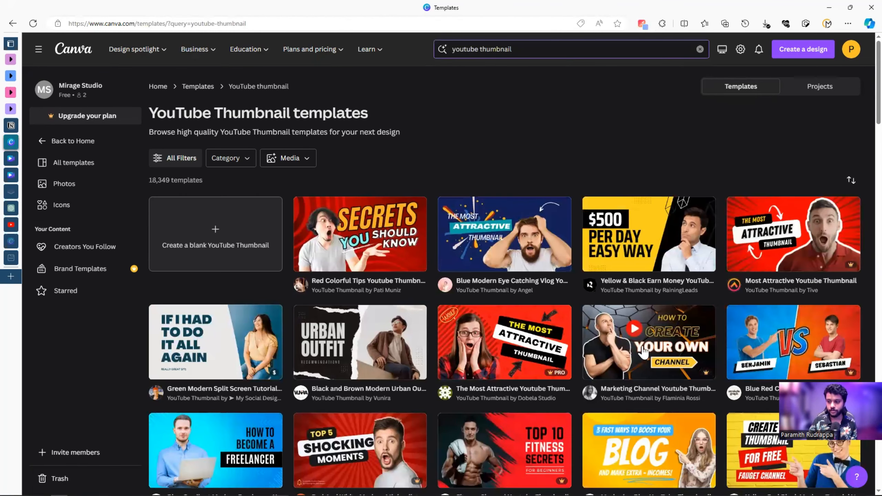
# Browse the YouTube Thumbnail templates to examine the available designs
pyautogui.scroll(-3, 644, 353)
pyautogui.scroll(-3, 646, 345)
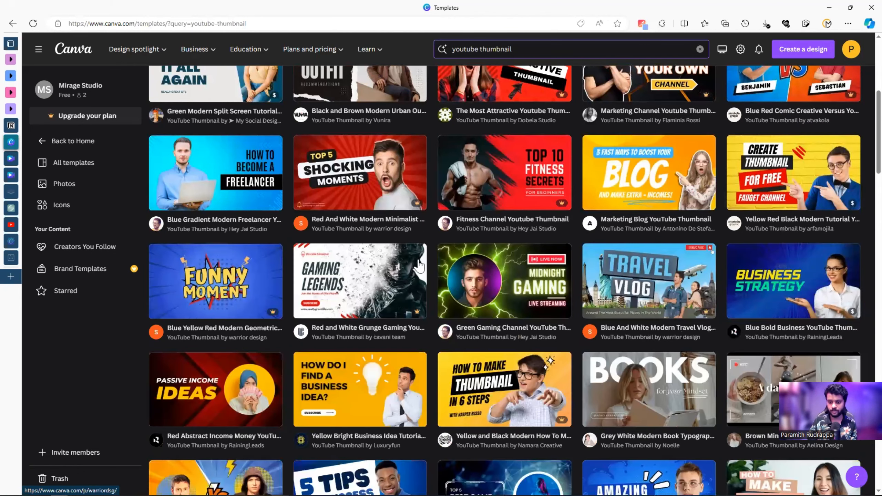
pyautogui.scroll(-3, 230, 317)
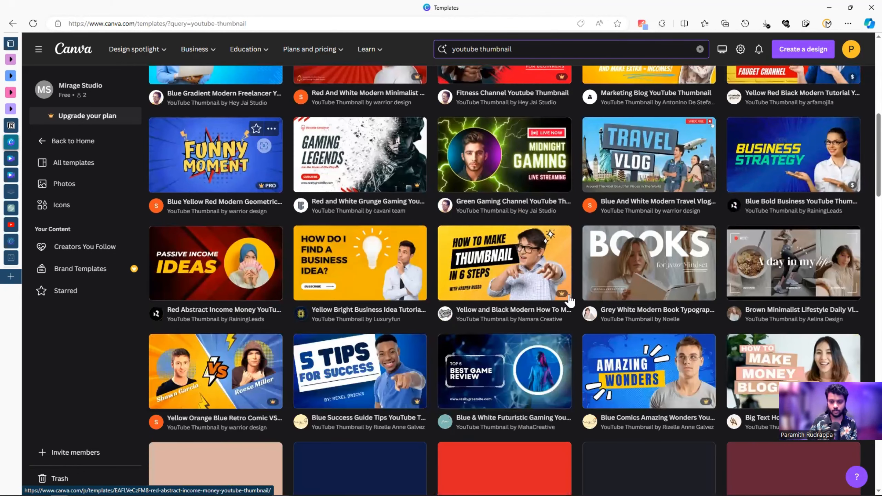
pyautogui.scroll(-2, 574, 295)
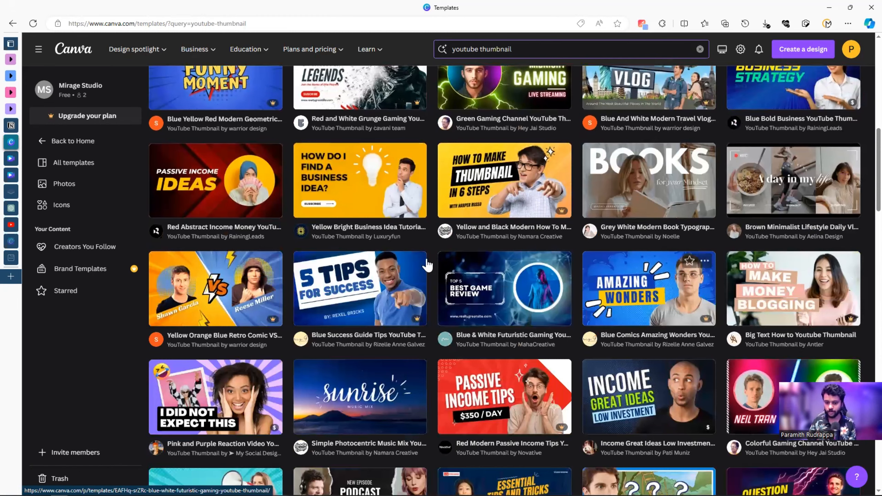
pyautogui.scroll(3, 677, 316)
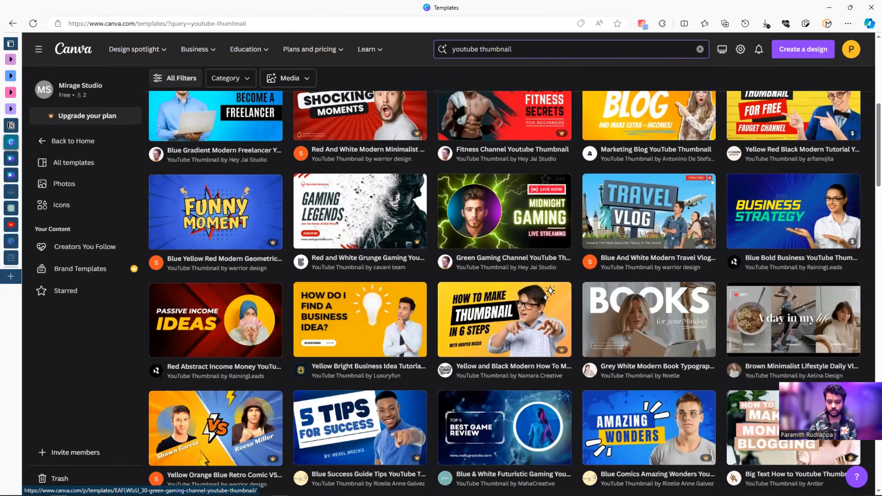
pyautogui.scroll(1, 499, 303)
pyautogui.scroll(6, 266, 331)
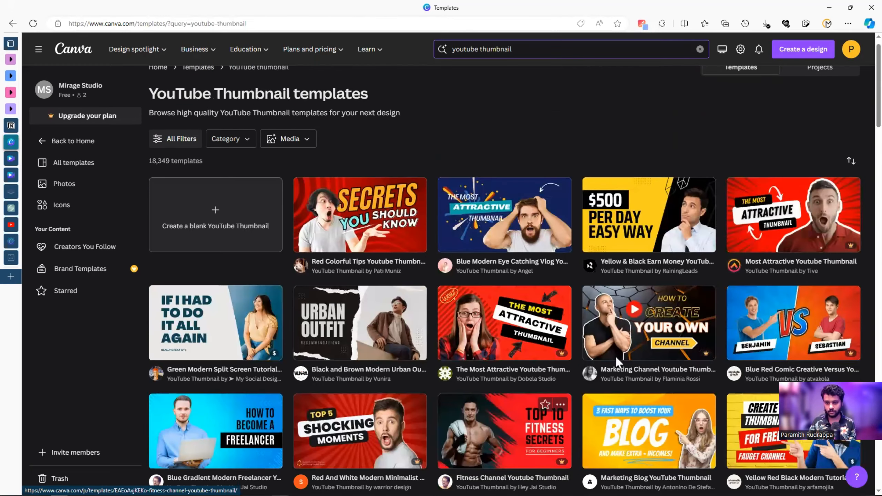
pyautogui.scroll(1, 406, 179)
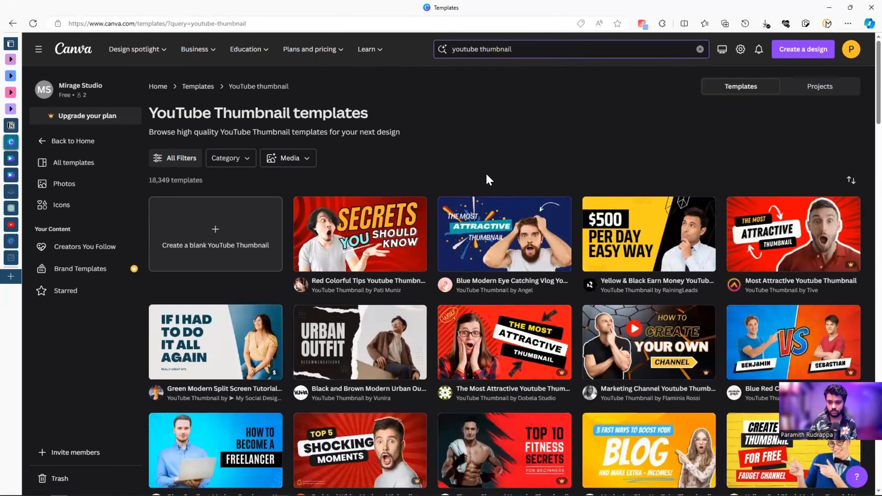
pyautogui.scroll(-2, 426, 169)
pyautogui.scroll(2, 216, 137)
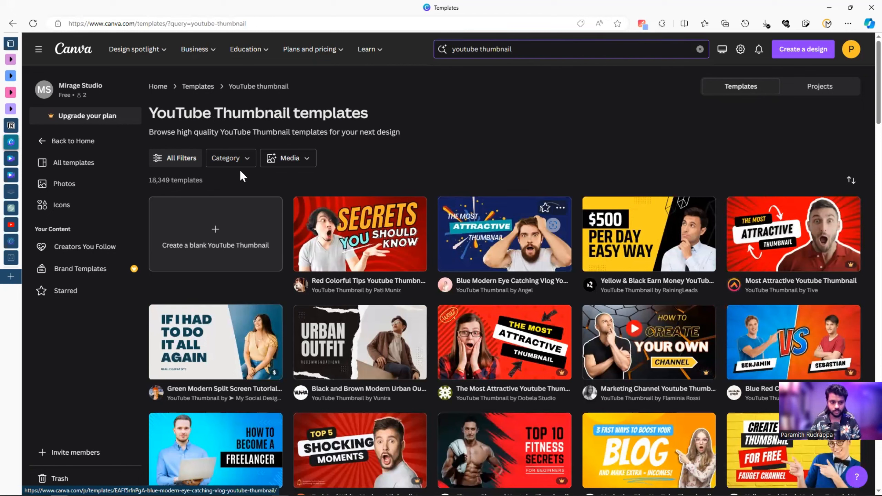
# Filter the YouTube thumbnail templates to show only those with the Free price option
pyautogui.click(175, 160)
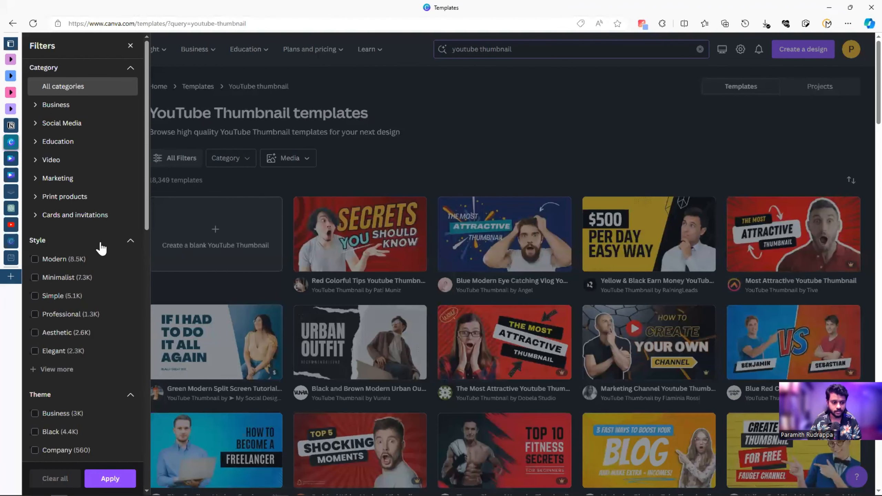
pyautogui.scroll(-10, 95, 248)
pyautogui.click(68, 386)
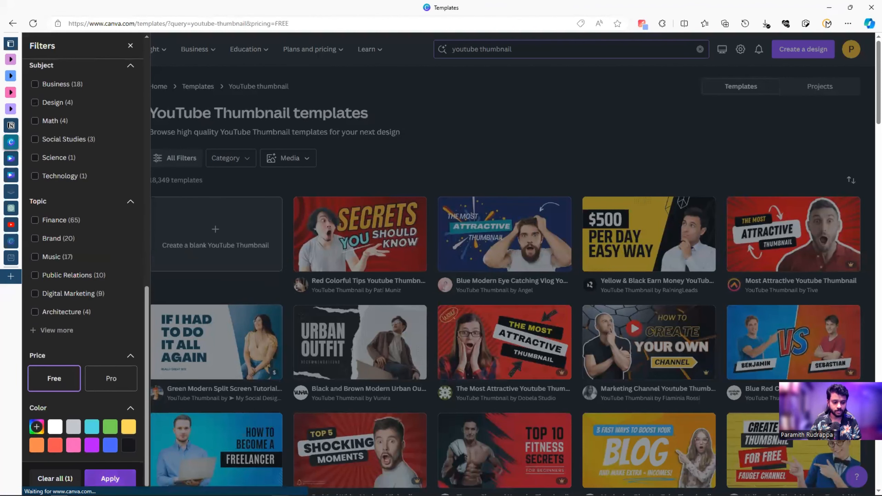
pyautogui.click(627, 245)
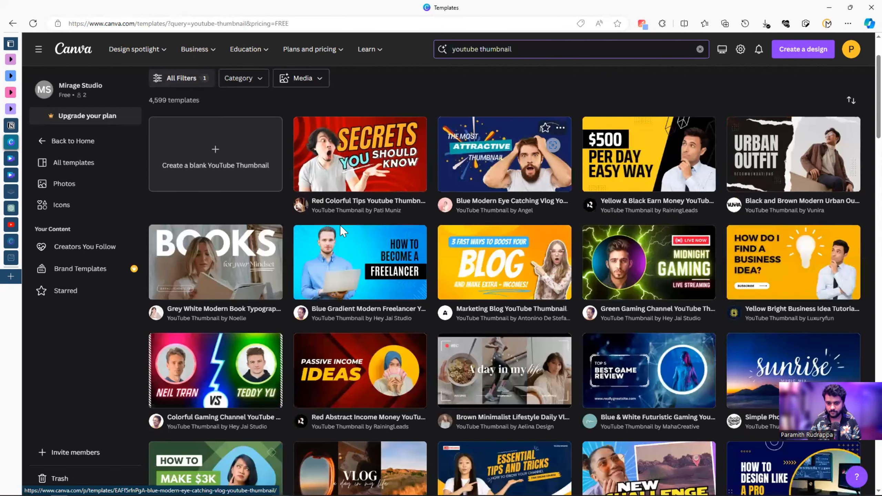
# Browse the free thumbnail templates and open Purple Creative Livestream YouTube Thumbnail for customizing
pyautogui.scroll(-8, 579, 331)
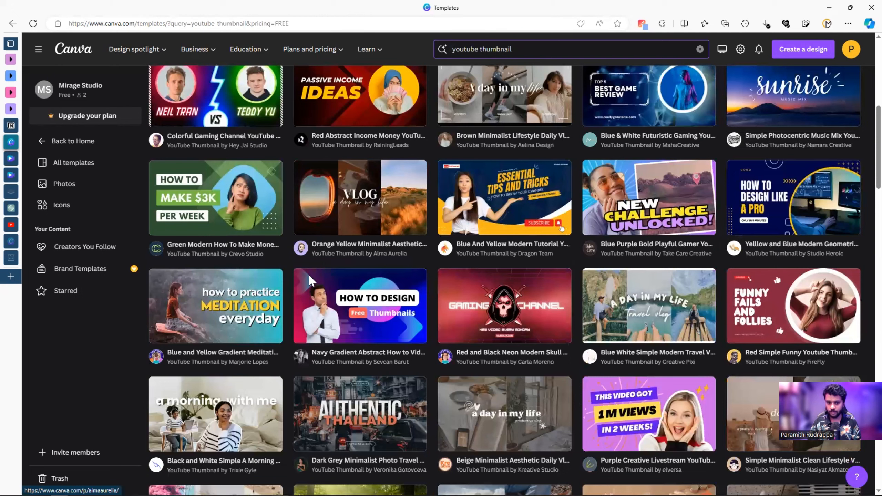
pyautogui.scroll(-2, 377, 266)
pyautogui.scroll(-4, 376, 266)
pyautogui.scroll(1, 548, 219)
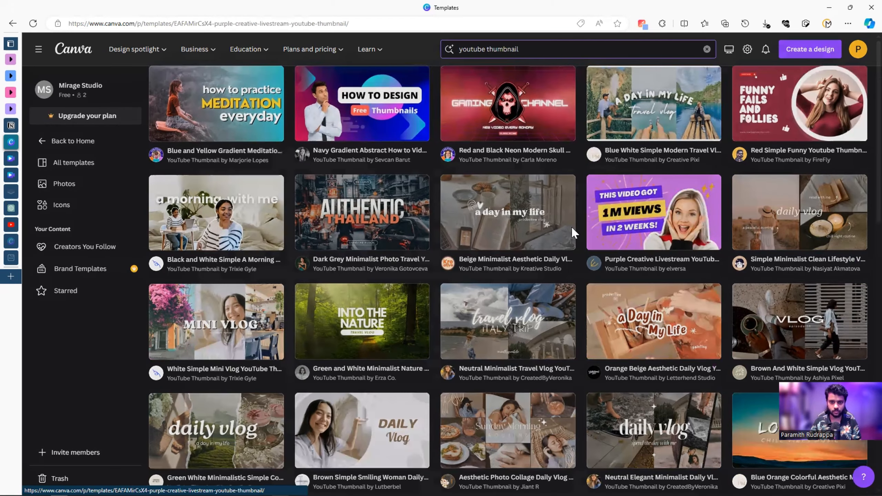
pyautogui.click(575, 233)
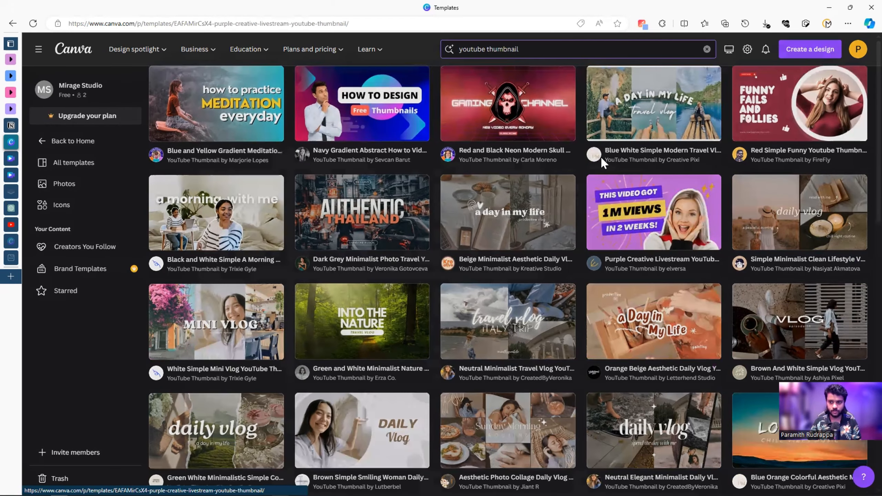
pyautogui.click(613, 141)
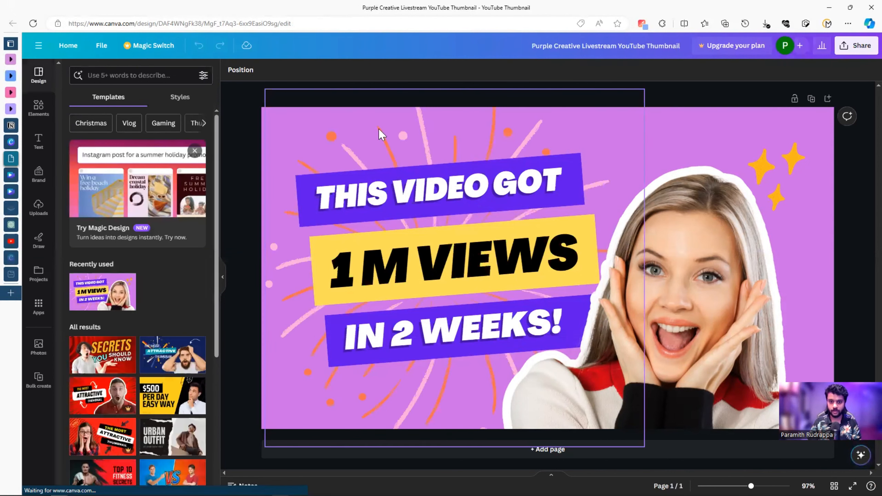
# Delete the firework graphic behind the text and give the background a radial gradient of light purple and crimson
pyautogui.moveTo(376, 123); pyautogui.dragTo(418, 133)
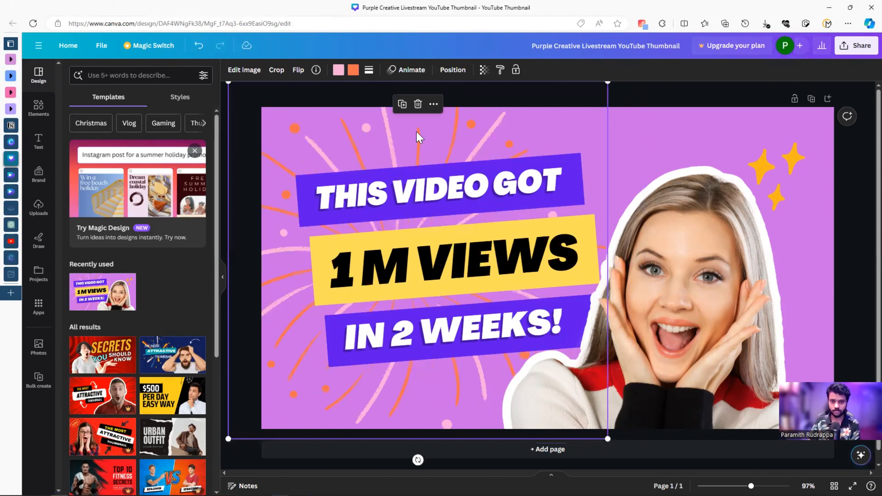
pyautogui.press('Delete')
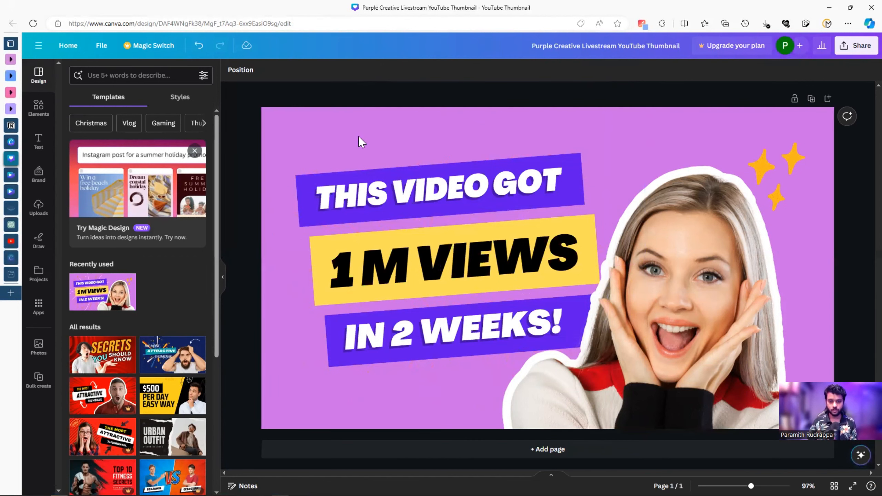
pyautogui.click(274, 130)
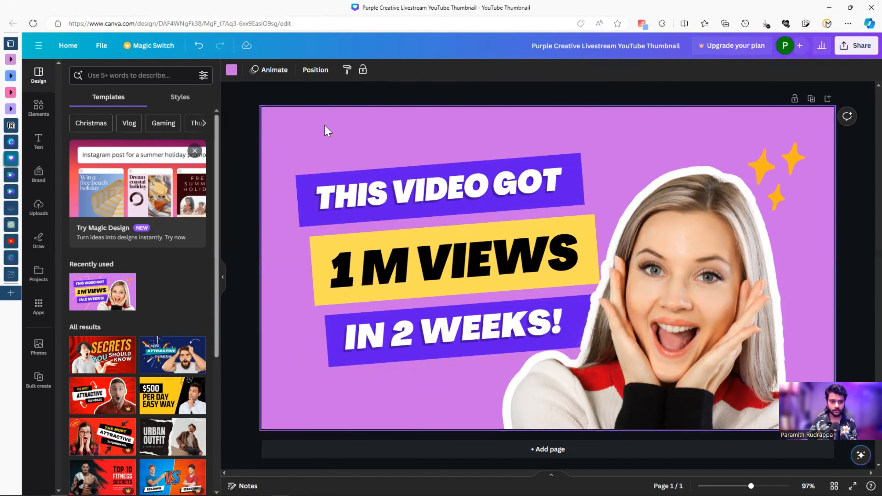
pyautogui.click(232, 71)
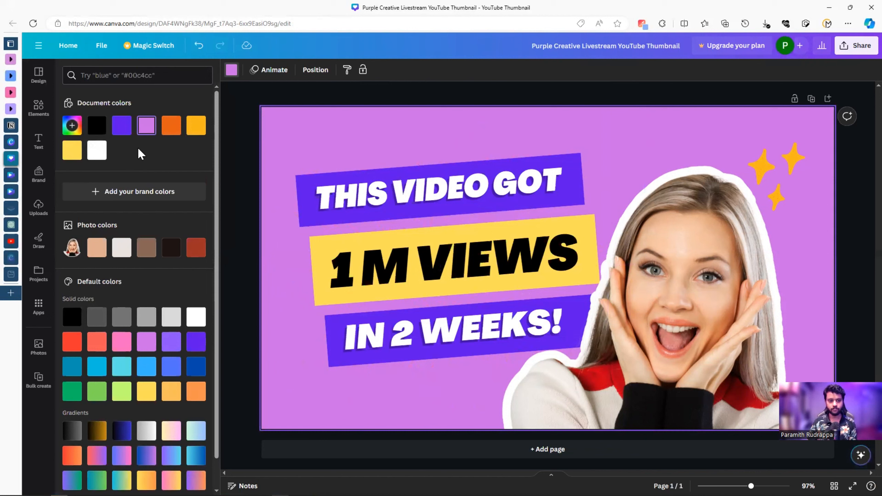
pyautogui.click(74, 130)
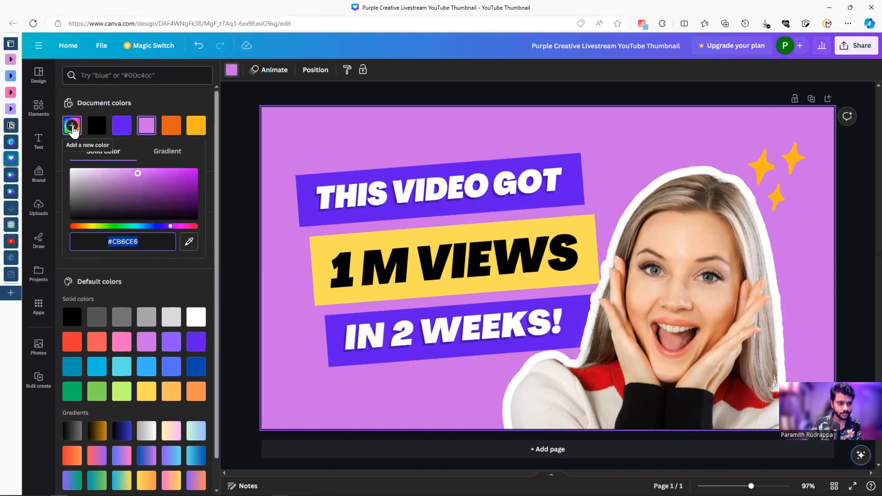
pyautogui.click(178, 153)
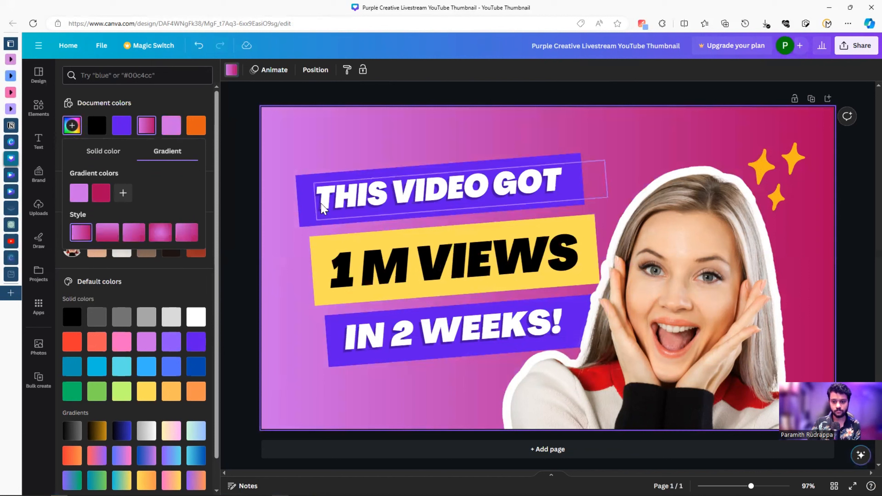
pyautogui.click(161, 233)
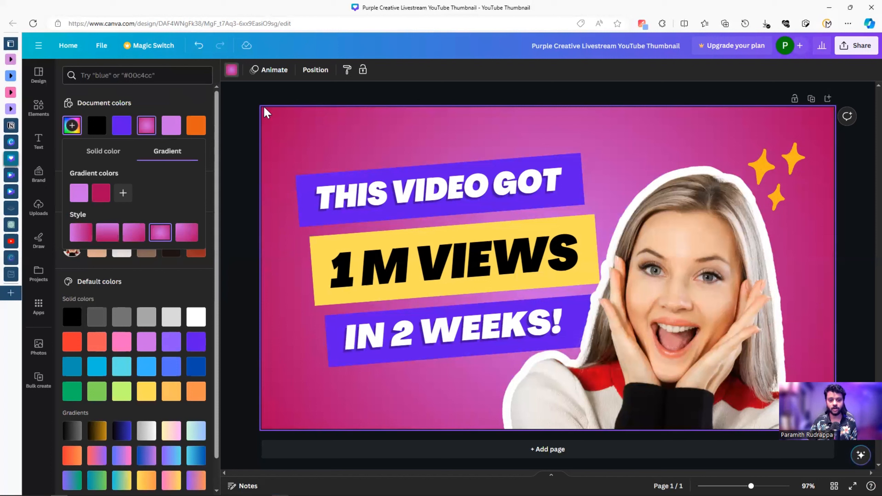
# Recolor the yellow banner behind "1 M VIEWS" to the document's violet and make its text white
pyautogui.click(314, 264)
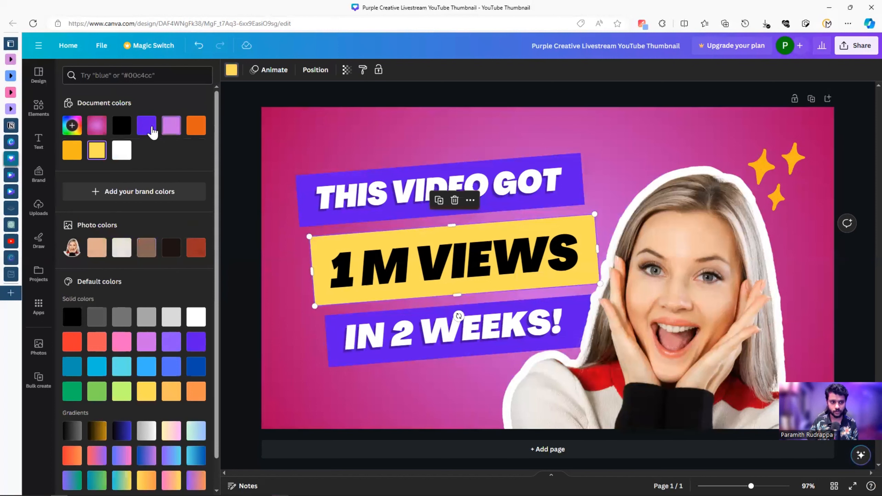
pyautogui.click(146, 125)
pyautogui.click(355, 249)
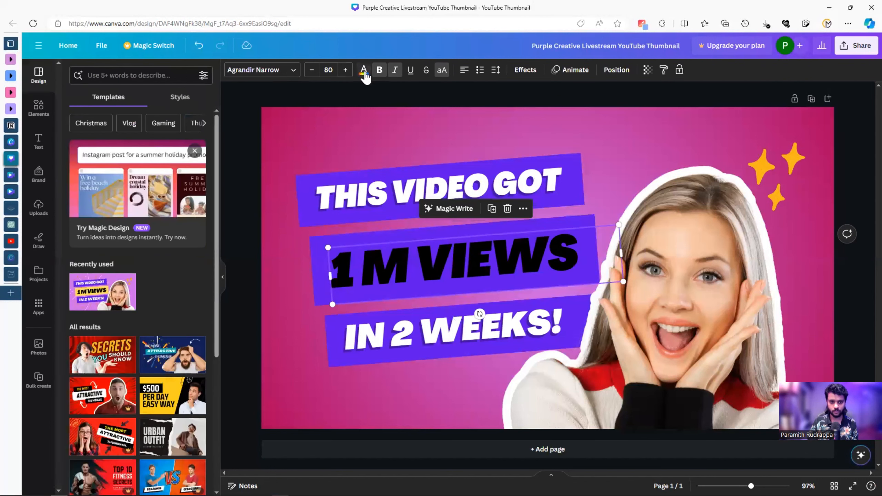
pyautogui.click(364, 69)
pyautogui.click(196, 125)
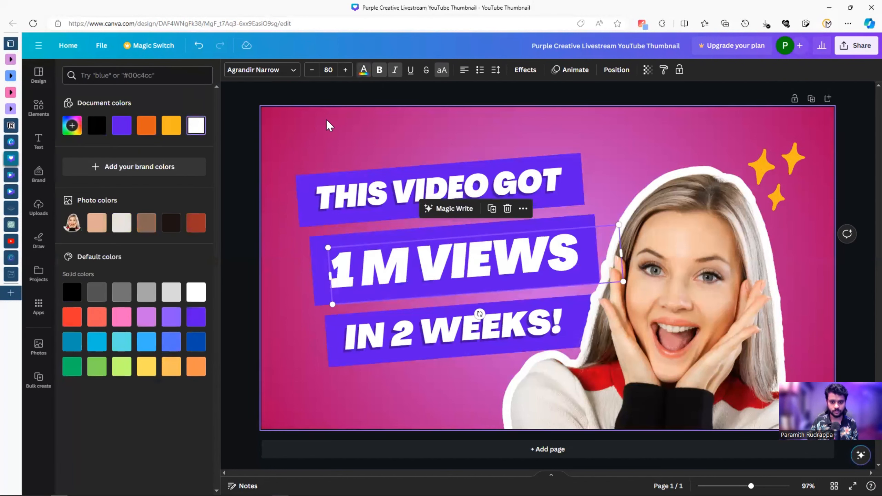
pyautogui.press('Escape')
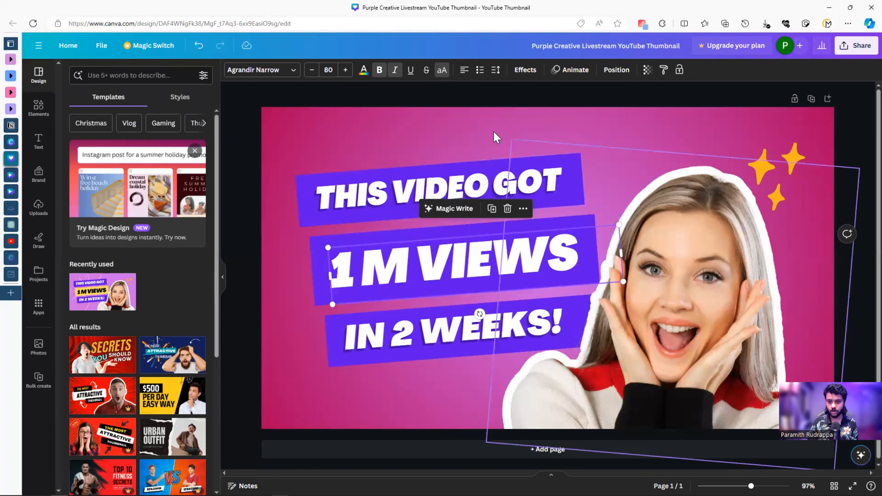
# Try an Outline effect on the "1 M VIEWS" text in several colors, including yellow, orange, red, white and green
pyautogui.click(526, 70)
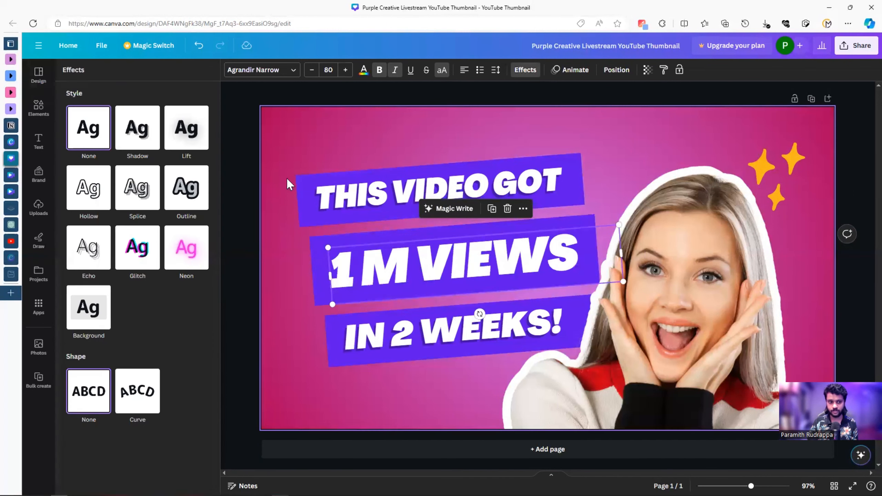
pyautogui.click(185, 195)
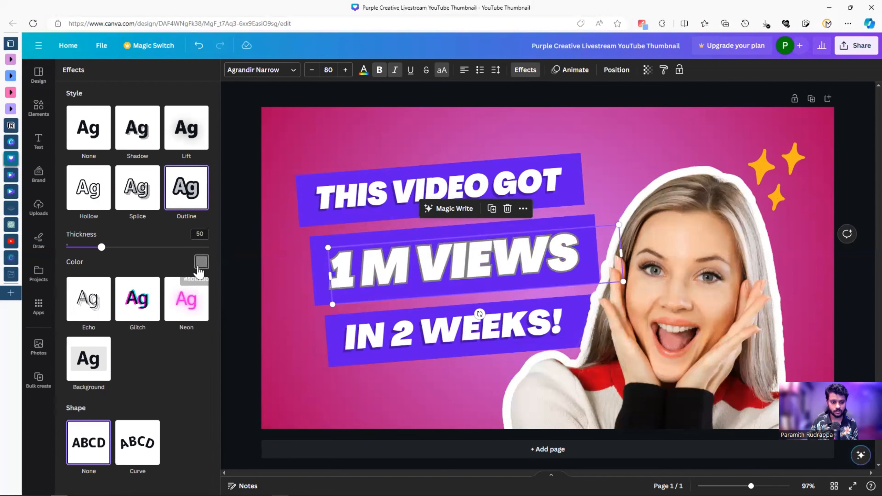
pyautogui.click(201, 262)
pyautogui.click(143, 311)
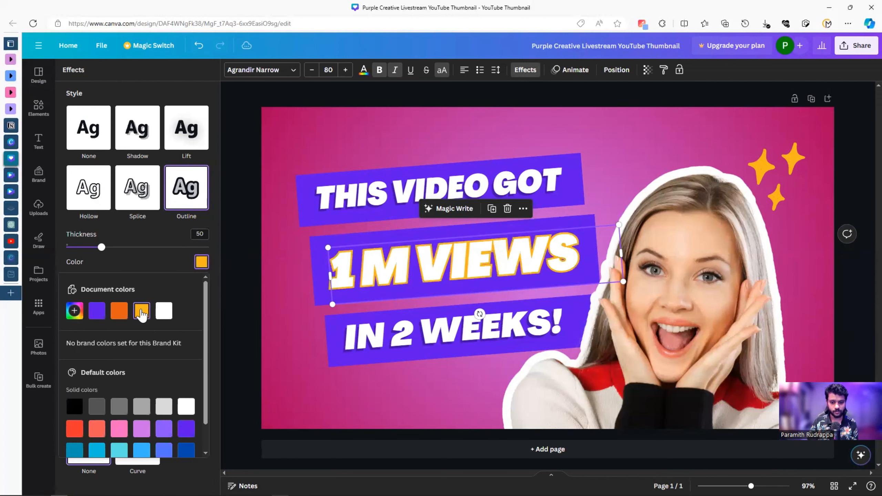
pyautogui.click(120, 311)
pyautogui.scroll(-1, 149, 361)
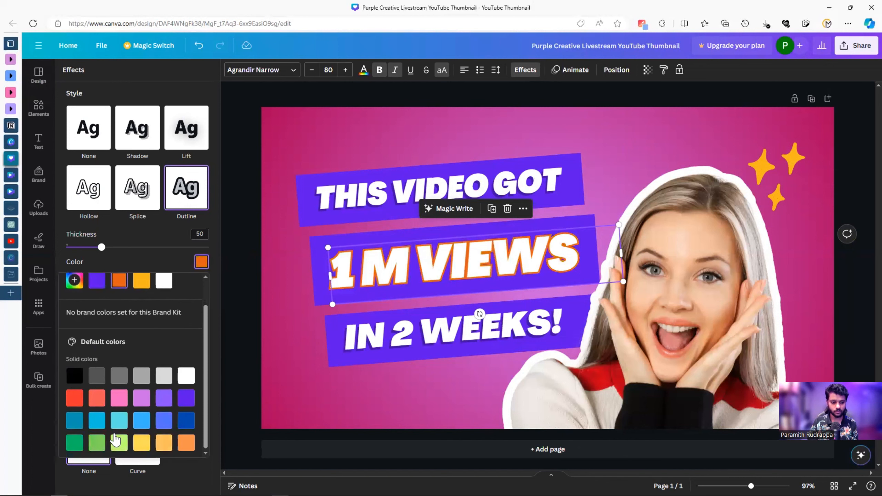
pyautogui.click(164, 442)
pyautogui.click(187, 446)
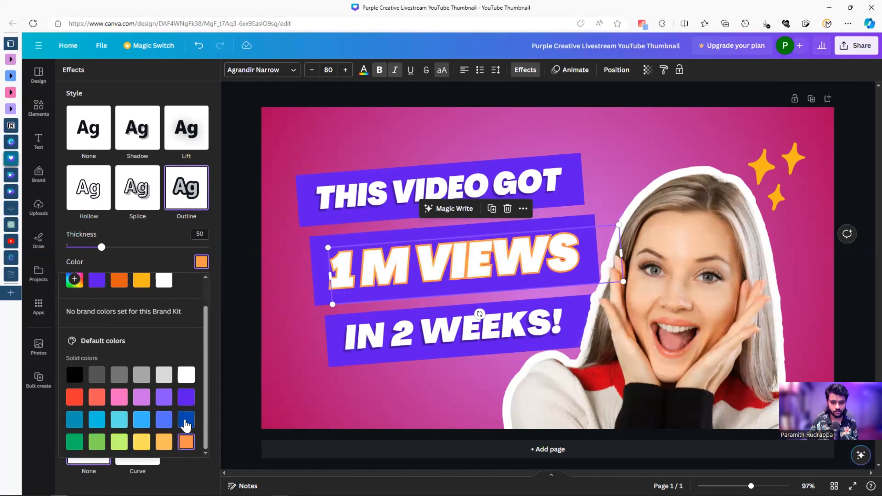
pyautogui.click(186, 419)
pyautogui.click(97, 397)
pyautogui.click(75, 400)
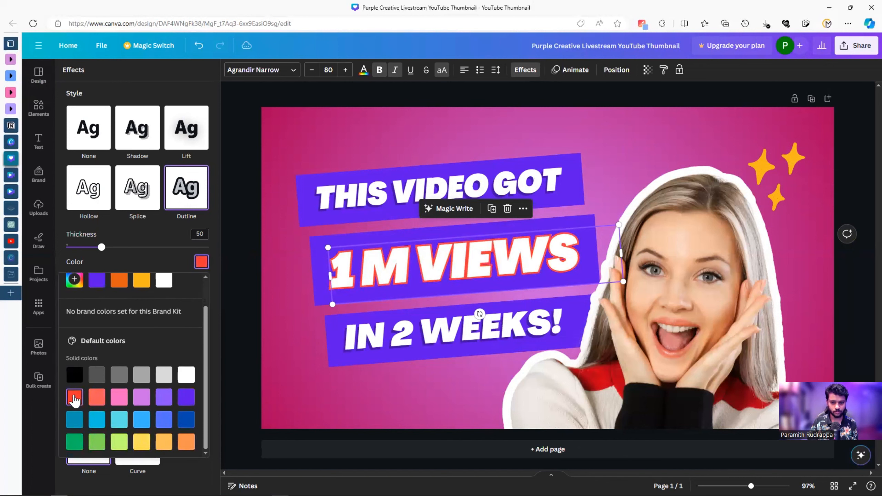
pyautogui.click(189, 378)
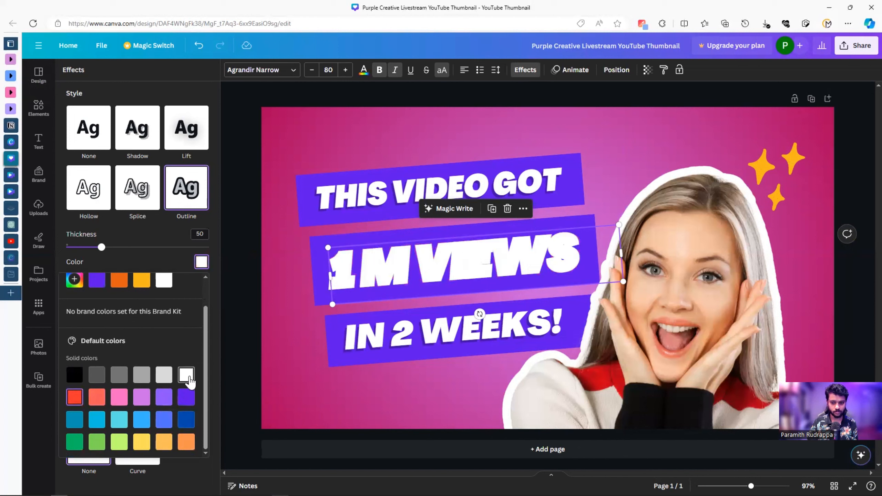
pyautogui.click(75, 398)
pyautogui.click(75, 441)
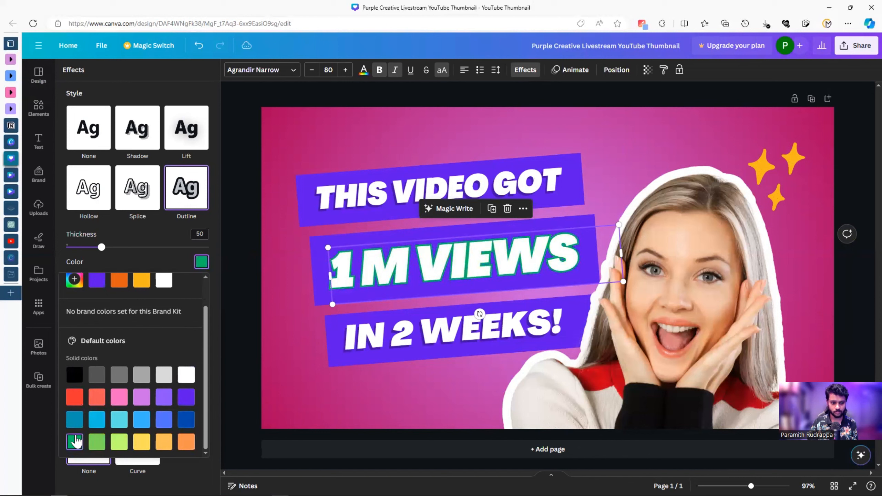
# Apply the Lift effect to the "1 M VIEWS" text with an intensity of 100
pyautogui.click(190, 135)
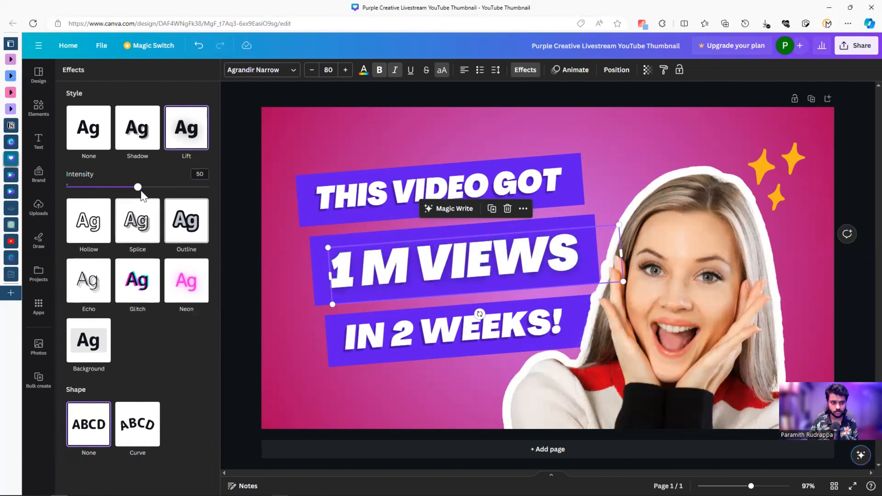
pyautogui.moveTo(138, 187); pyautogui.dragTo(225, 195)
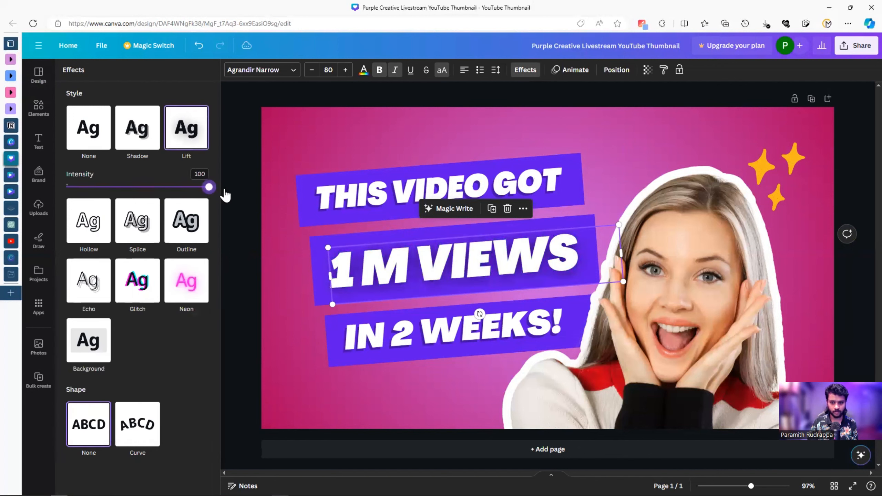
pyautogui.click(253, 270)
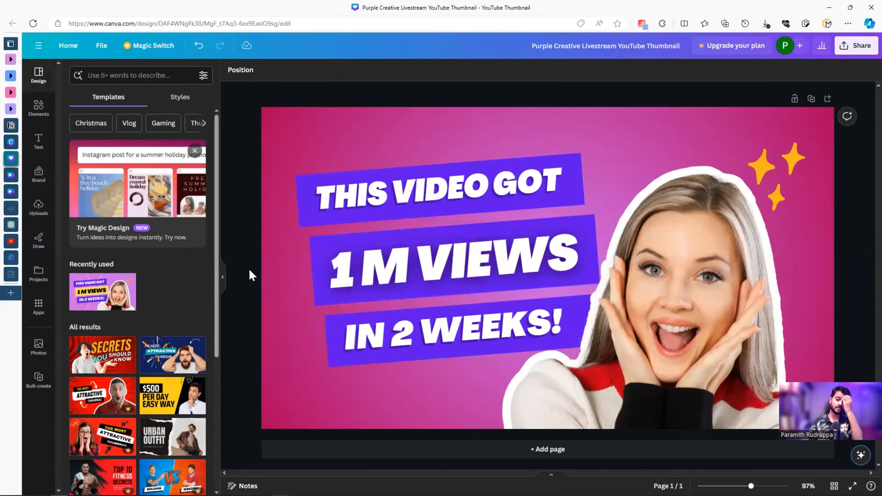
# Replace the first headline line, "THIS VIDEO GOT", with "HOW TO CREATE"
pyautogui.click(440, 190)
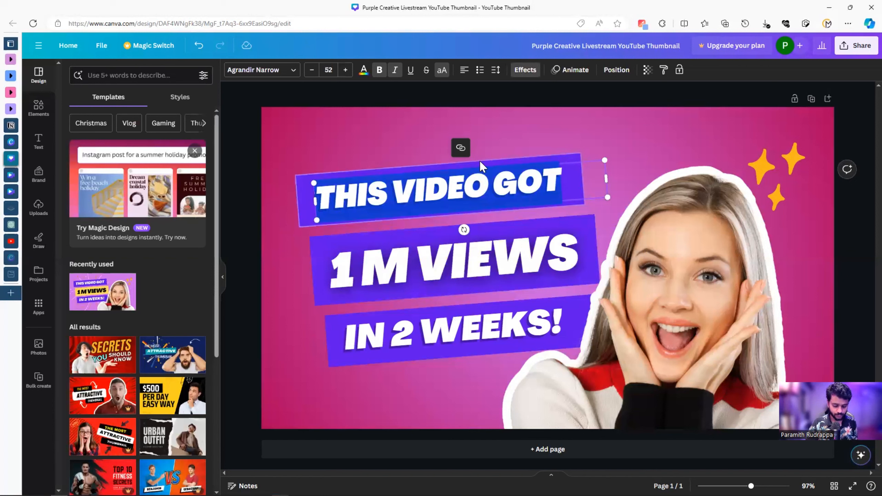
pyautogui.write('HOW TO CRE')
pyautogui.write('EA')
pyautogui.press('BackSpace')
pyautogui.press('BackSpace')
pyautogui.write('ATE')
# Change the second headline line to "TUTORIAL" and the third line to "VIDEO"
pyautogui.doubleClick(456, 252)
pyautogui.write('T')
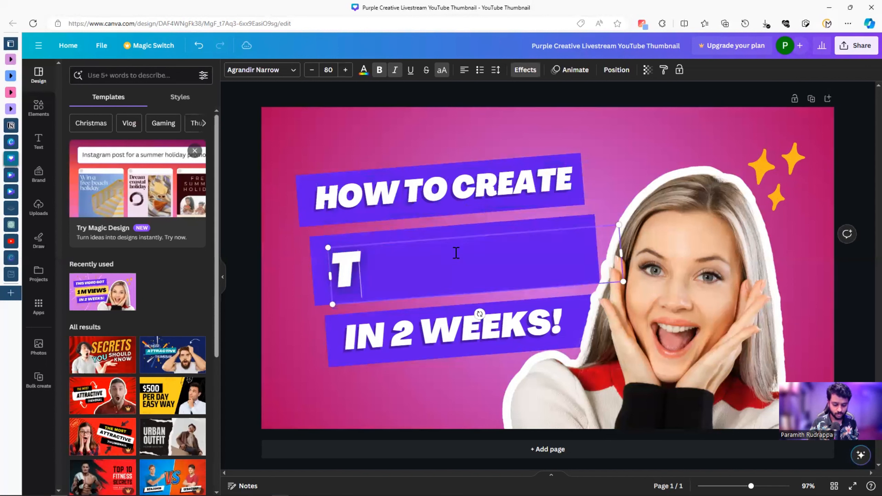
pyautogui.write('UTORIAL')
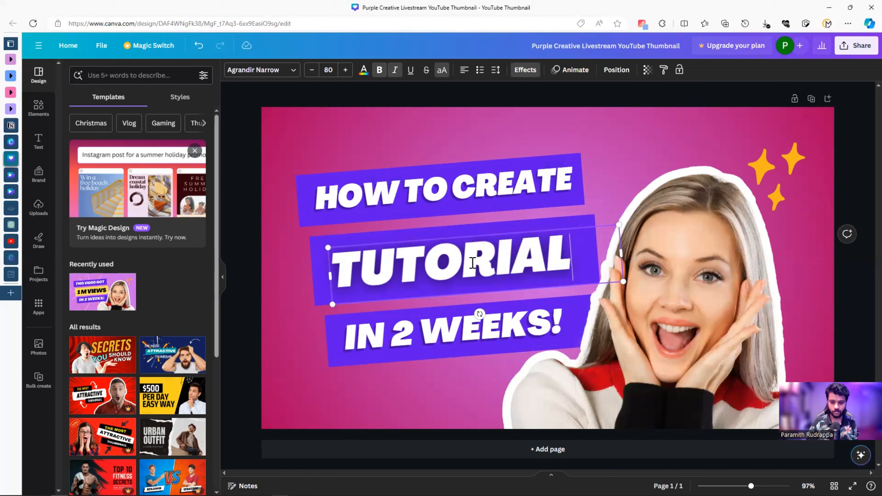
pyautogui.doubleClick(457, 325)
pyautogui.write('VIDEO')
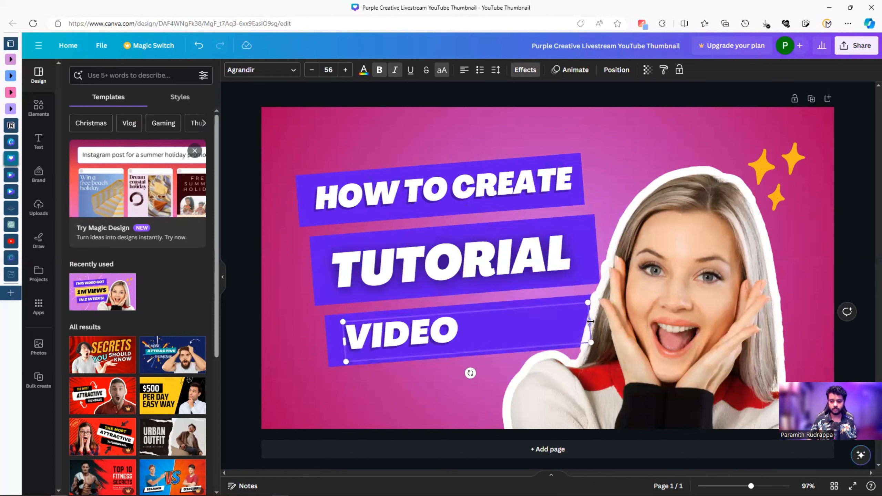
# Shorten the third banner to fit "VIDEO" and move it together with its text to sit centered beneath "TUTORIAL"
pyautogui.moveTo(591, 322); pyautogui.dragTo(509, 326)
pyautogui.click(537, 330)
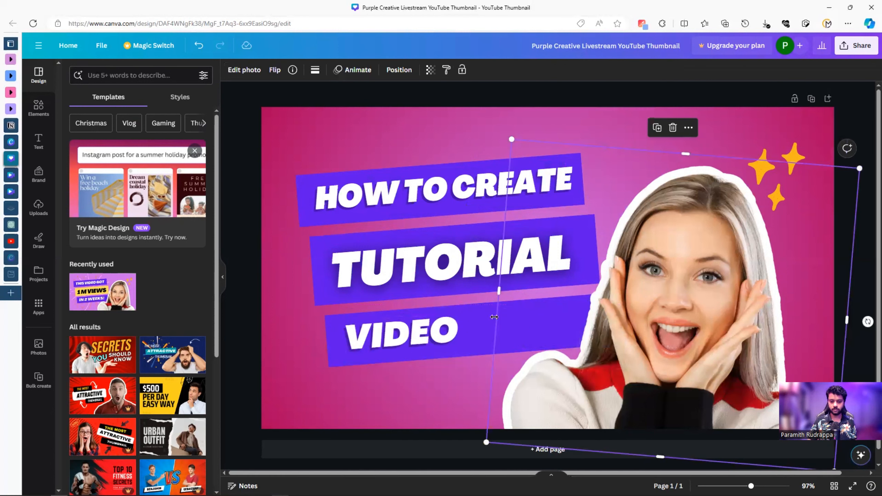
pyautogui.click(531, 325)
pyautogui.moveTo(598, 319); pyautogui.dragTo(467, 332)
pyautogui.keyDown('shift'); pyautogui.click(426, 335); pyautogui.keyUp('shift')
pyautogui.click(365, 361)
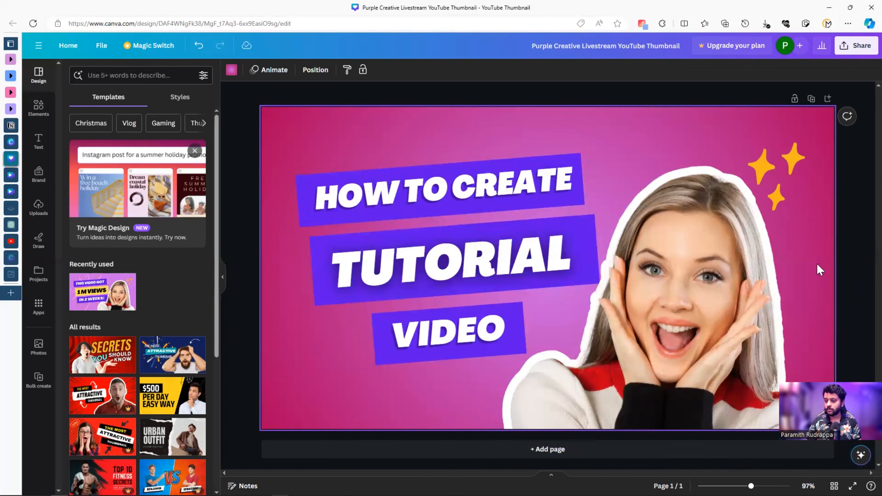
# Duplicate the thumbnail page and delete the woman's photo from the copy on page 2
pyautogui.click(811, 100)
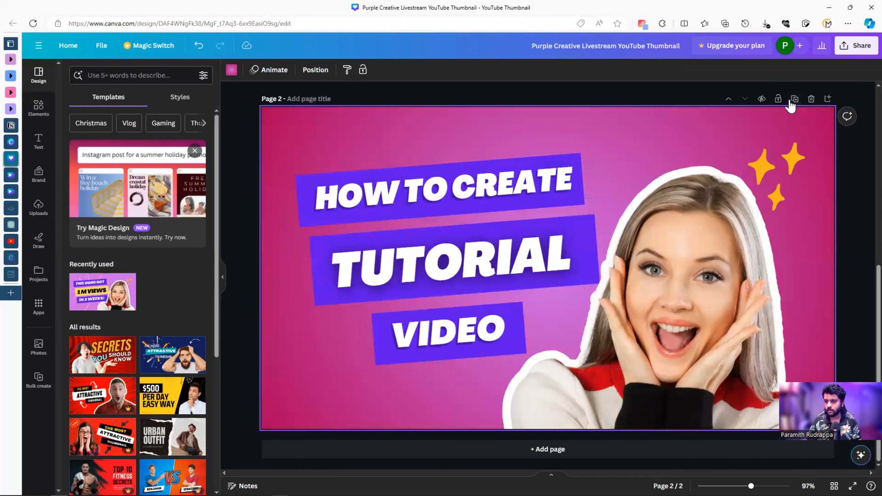
pyautogui.click(674, 280)
pyautogui.press('Delete')
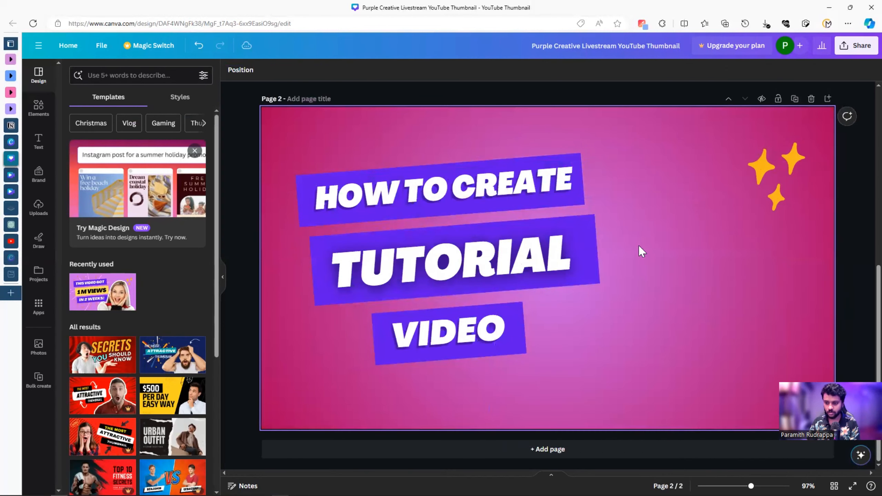
pyautogui.scroll(5, 646, 226)
pyautogui.scroll(-5, 660, 244)
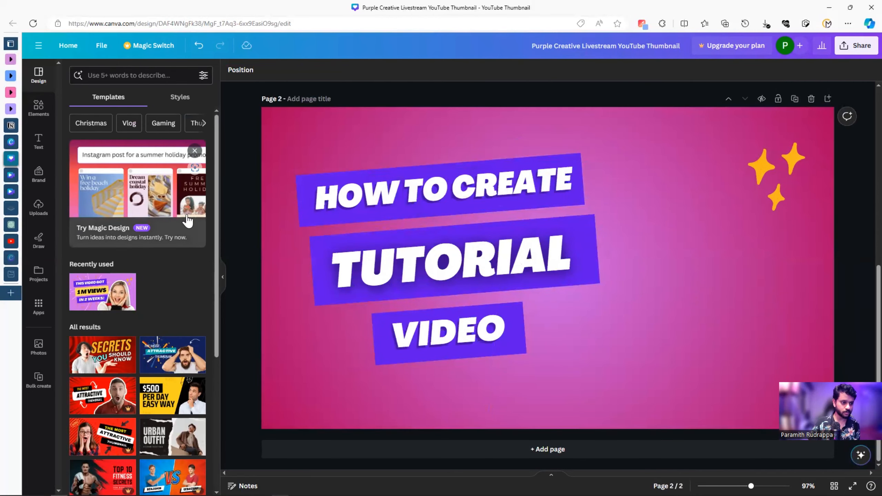
# Switch to remove.bg, upload IMG_2689 to remove its background, and download the standard-resolution cutout
pyautogui.click(10, 209)
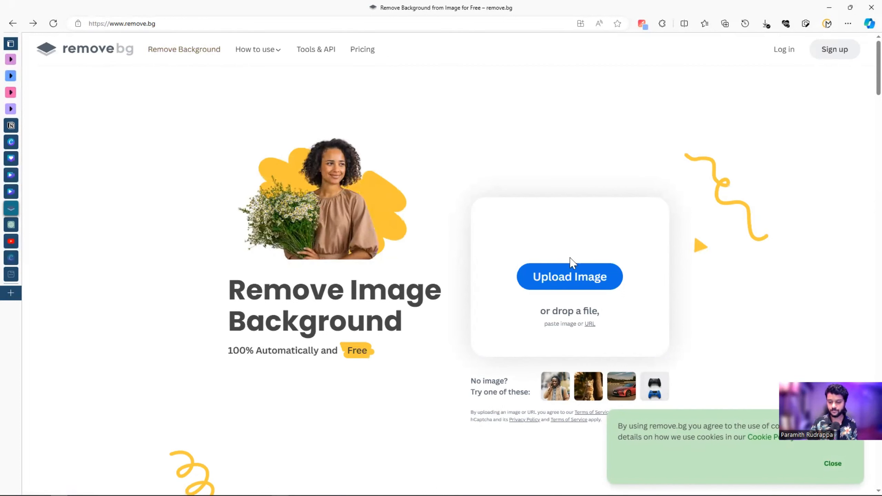
pyautogui.click(553, 281)
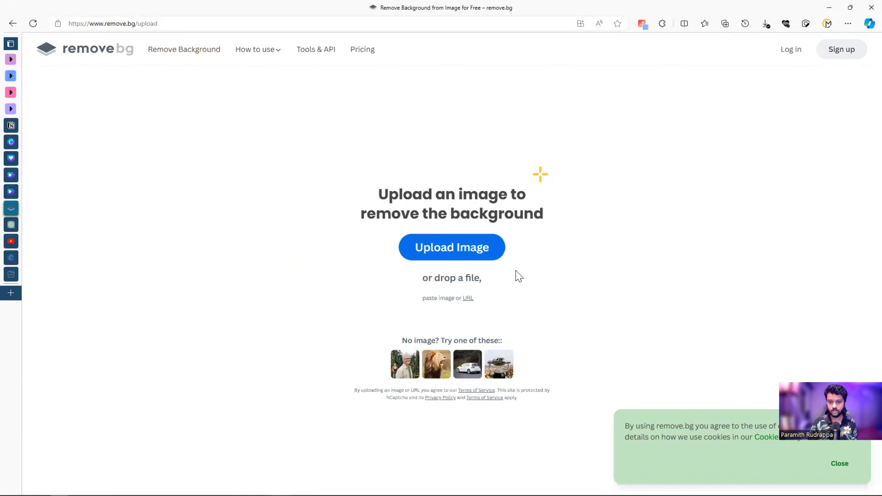
pyautogui.click(453, 244)
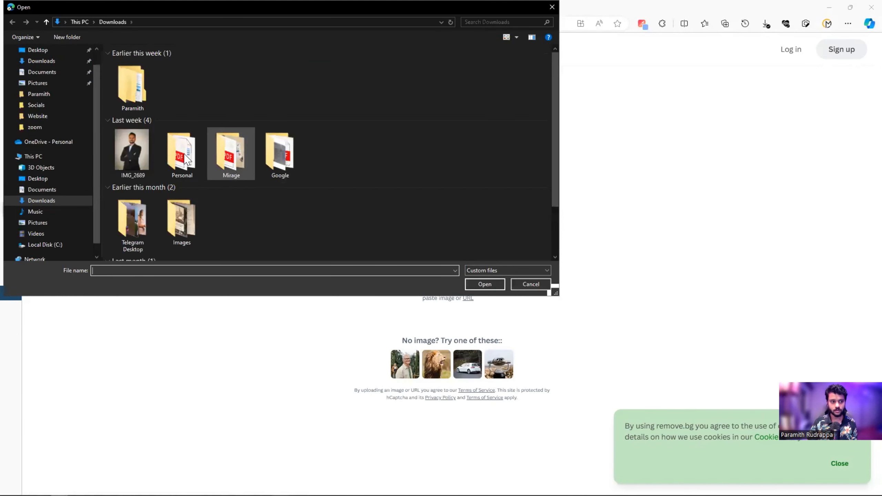
pyautogui.click(132, 150)
pyautogui.click(486, 284)
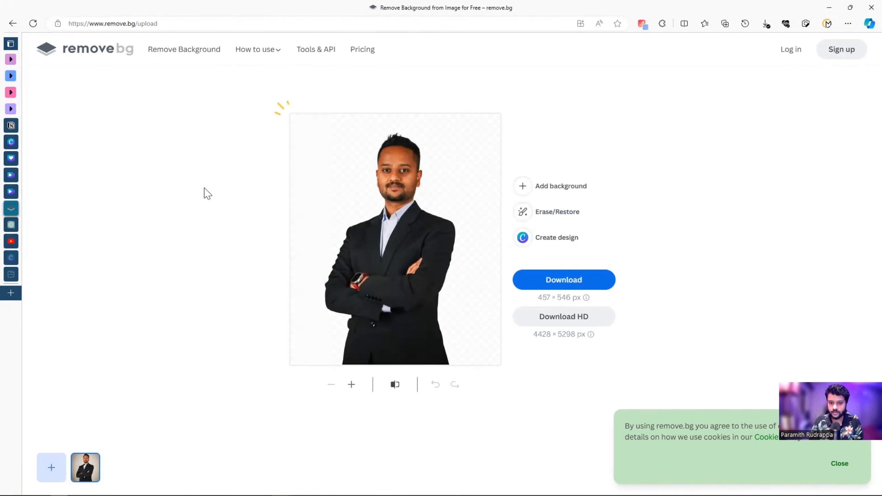
pyautogui.click(601, 284)
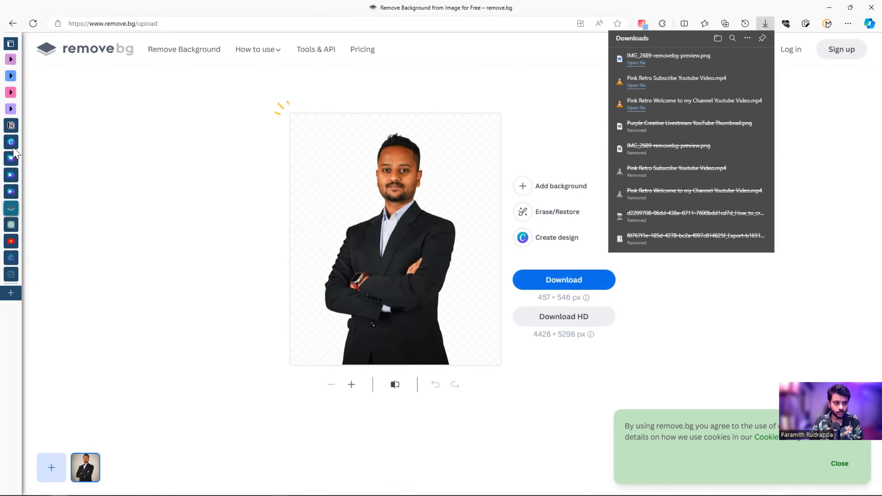
# Return to the Purple Creative Livestream YouTube Thumbnail design in Canva and upload the IMG_2689-removebg-preview image
pyautogui.click(11, 159)
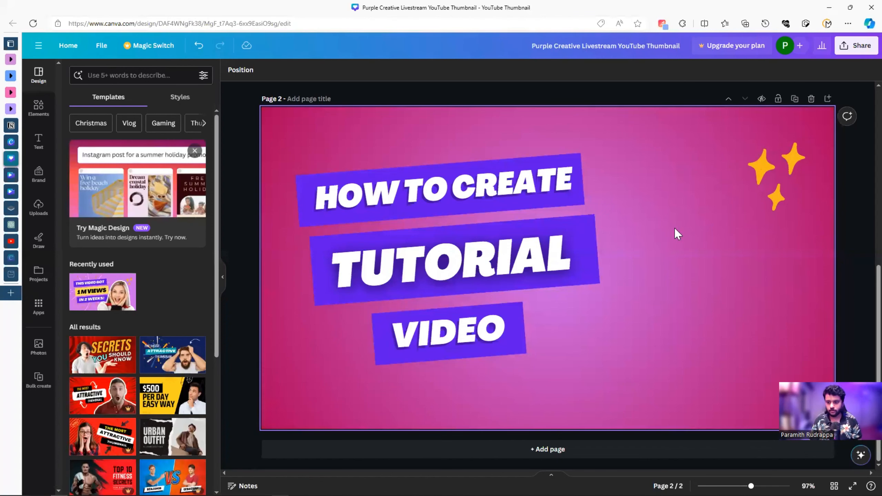
pyautogui.click(361, 322)
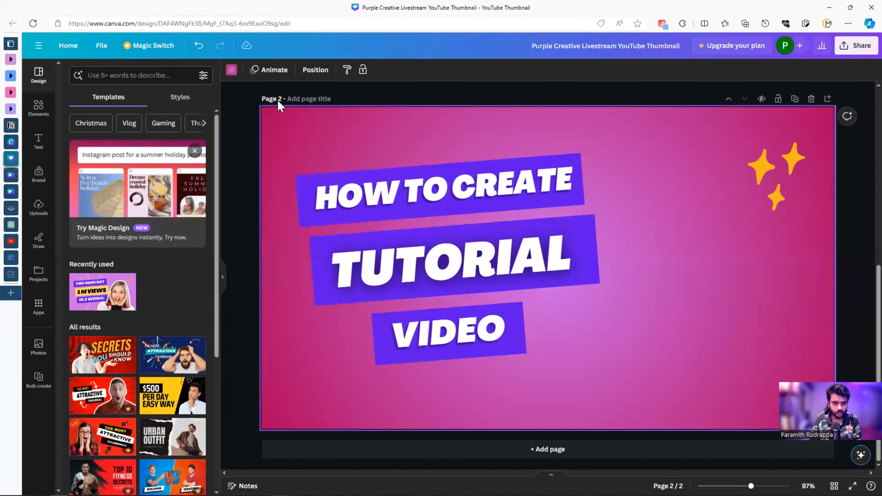
pyautogui.click(39, 207)
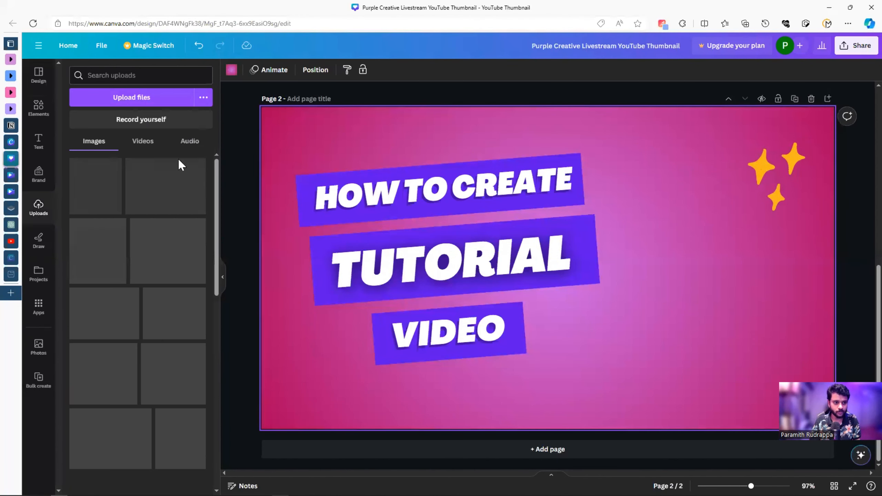
pyautogui.click(157, 99)
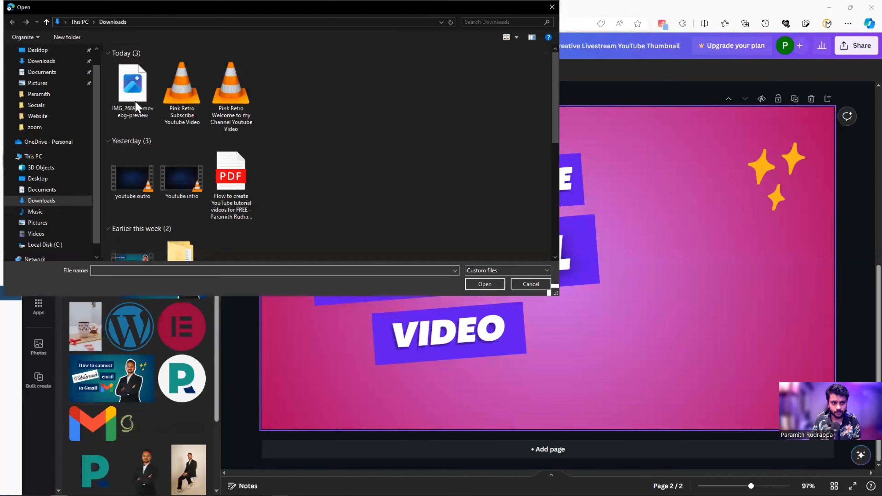
pyautogui.click(137, 106)
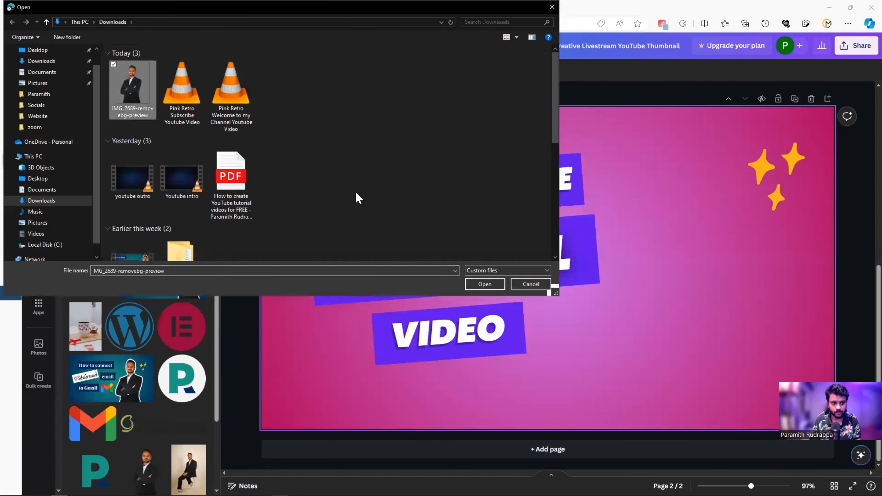
pyautogui.click(488, 284)
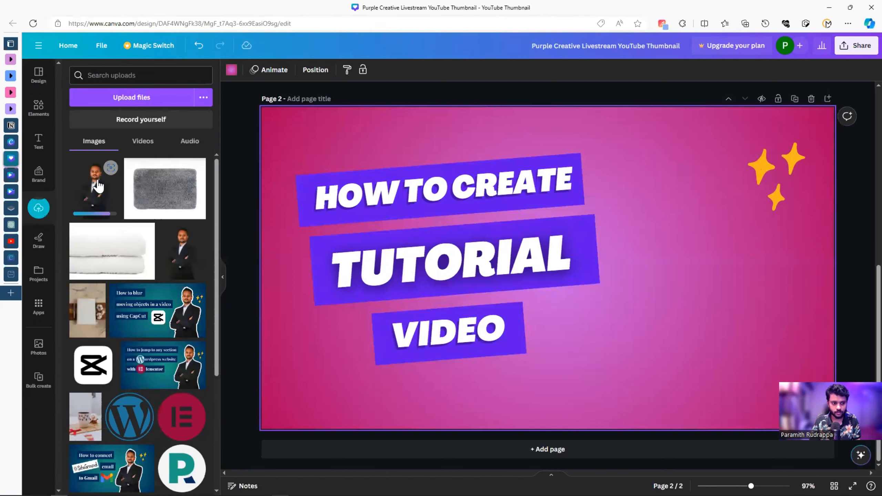
# Place the uploaded portrait cutout on page 2 beside the headline and enlarge it to nearly the full page height
pyautogui.moveTo(563, 309); pyautogui.dragTo(734, 384)
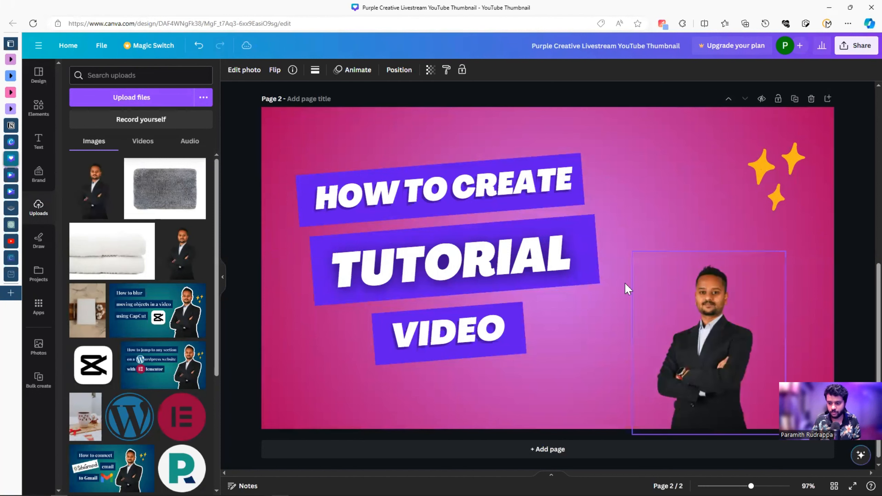
pyautogui.moveTo(463, 133)
pyautogui.mouseDown()
pyautogui.moveTo(484, 143)
pyautogui.moveTo(457, 148)
pyautogui.mouseUp()
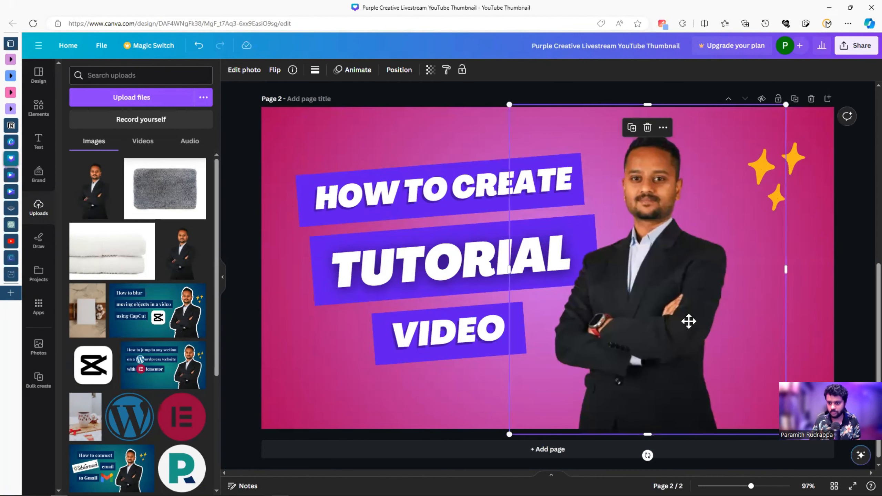
pyautogui.moveTo(690, 321); pyautogui.dragTo(681, 349)
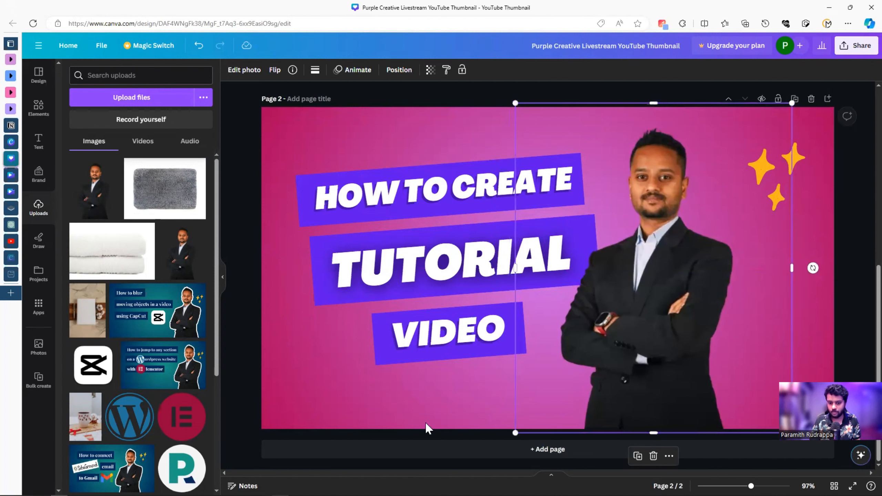
pyautogui.press('Escape')
pyautogui.click(610, 408)
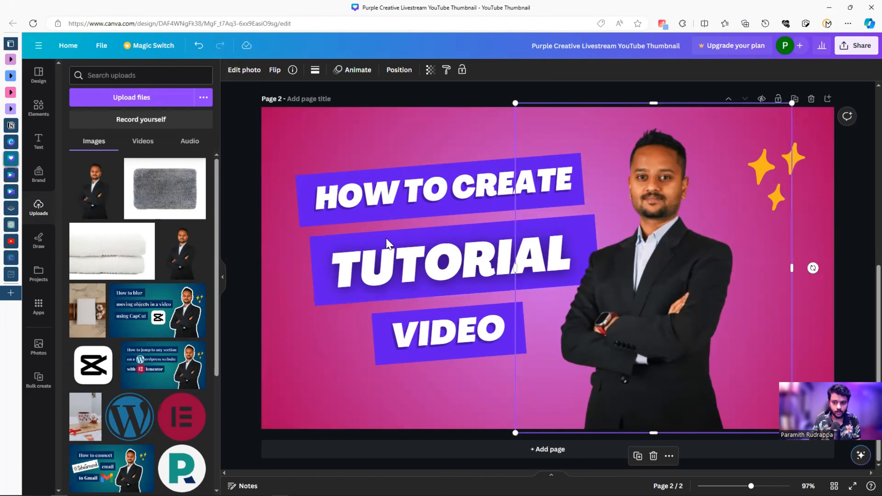
# Apply the Outline shadow effect to the portrait cutout and set the outline color to white
pyautogui.scroll(10, 585, 250)
pyautogui.scroll(-10, 540, 365)
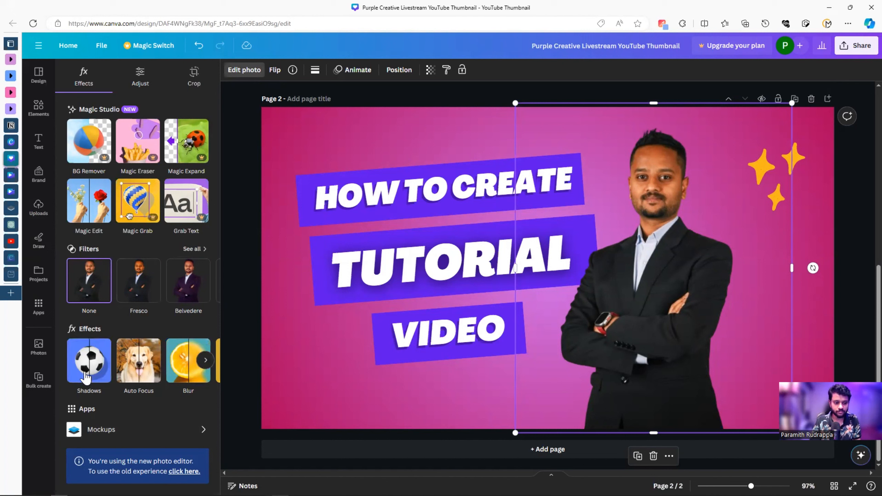
pyautogui.click(102, 377)
pyautogui.click(191, 179)
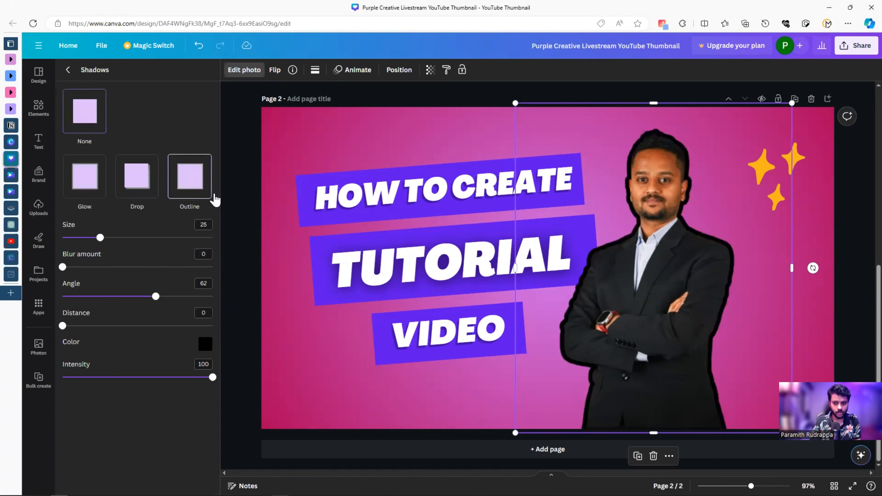
pyautogui.click(203, 347)
pyautogui.click(211, 367)
pyautogui.moveTo(187, 355); pyautogui.dragTo(163, 352)
pyautogui.click(156, 421)
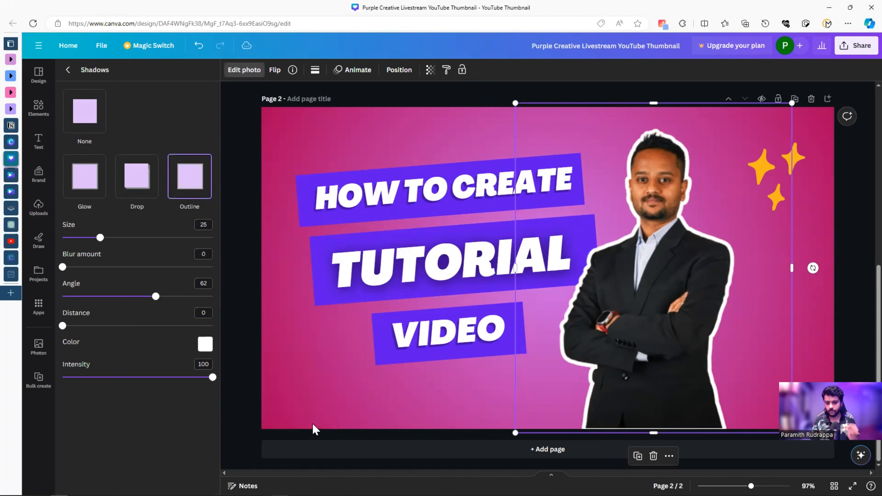
pyautogui.click(313, 422)
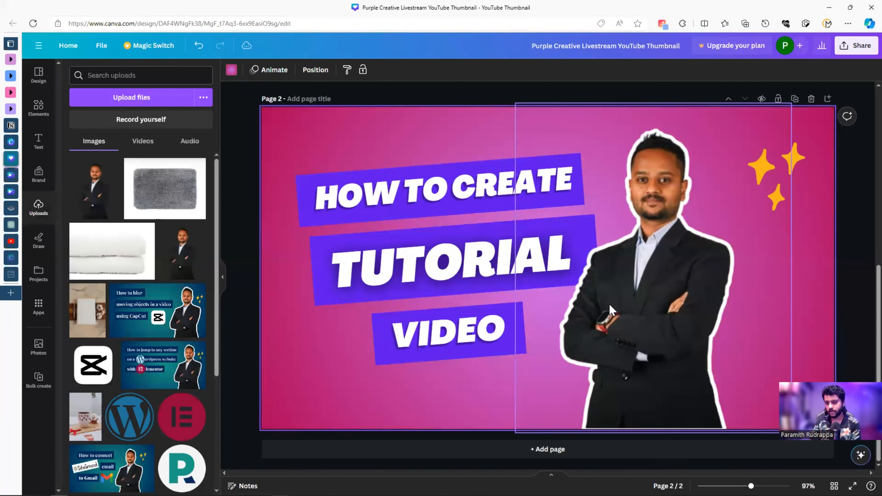
# Enlarge the outlined portrait slightly and reposition it between the headline banners and the yellow stars, with its base below the page edge
pyautogui.click(517, 431)
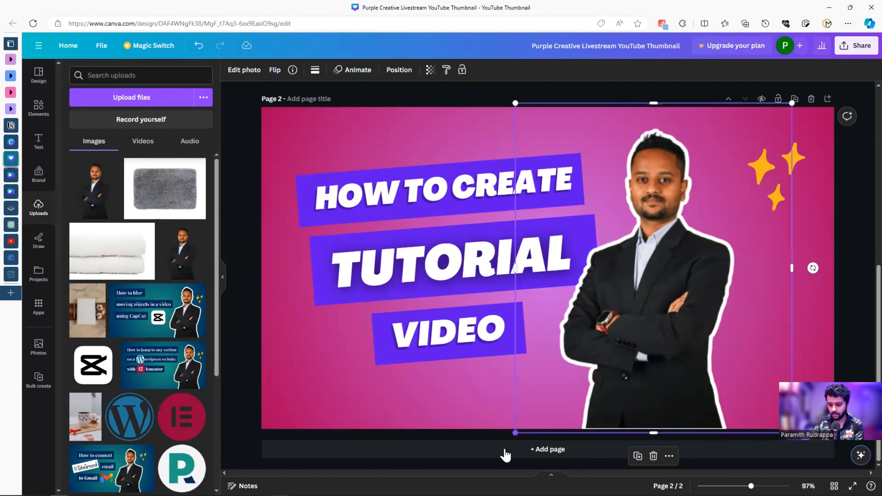
pyautogui.moveTo(658, 395); pyautogui.dragTo(666, 385)
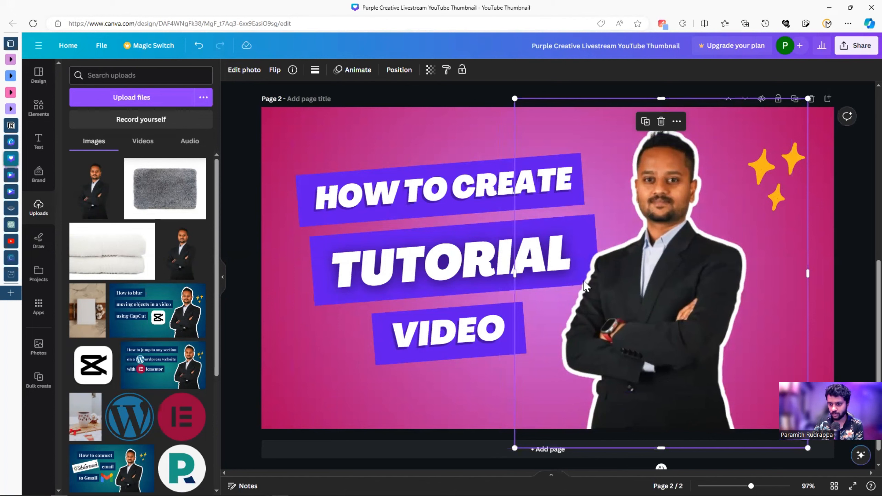
pyautogui.moveTo(690, 291); pyautogui.dragTo(647, 282)
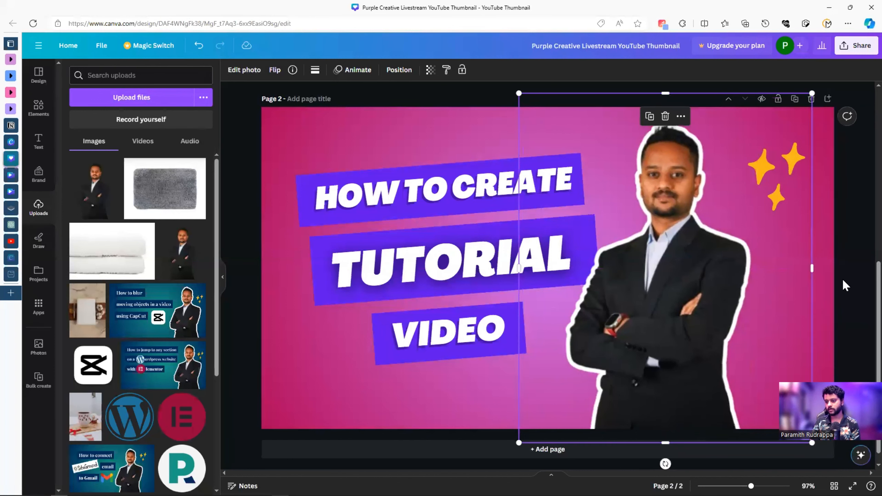
pyautogui.click(845, 281)
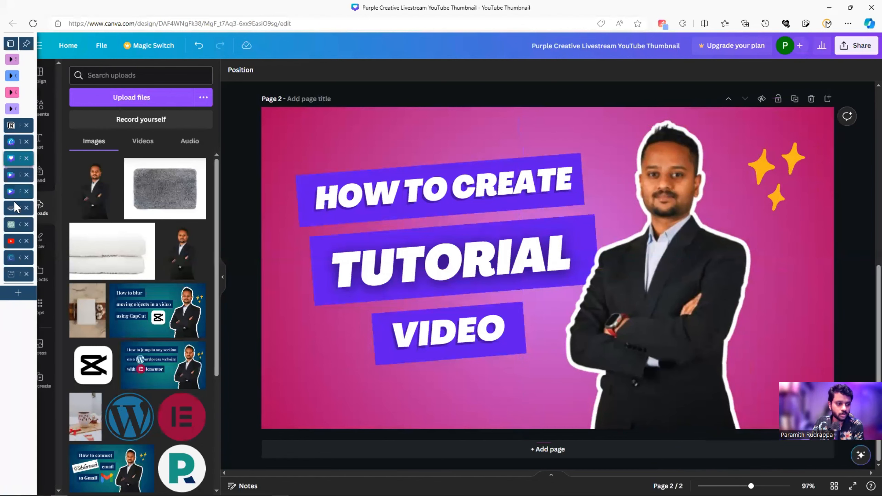
pyautogui.click(19, 208)
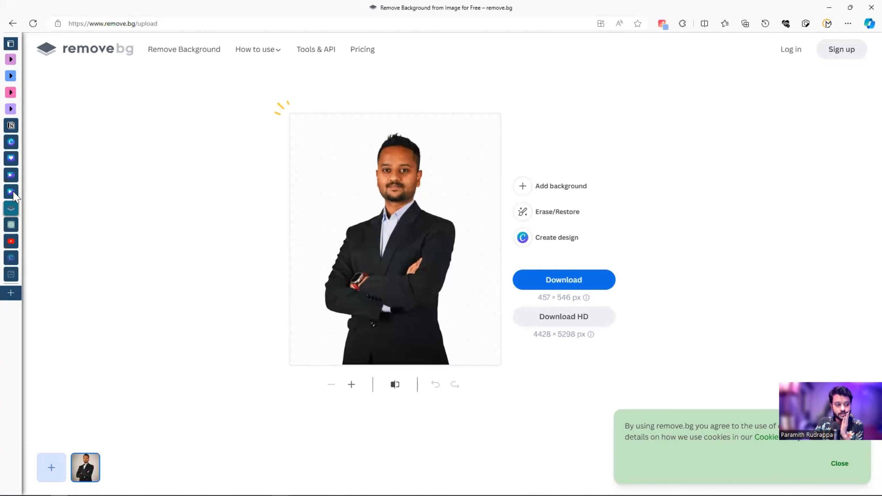
pyautogui.moveTo(12, 166)
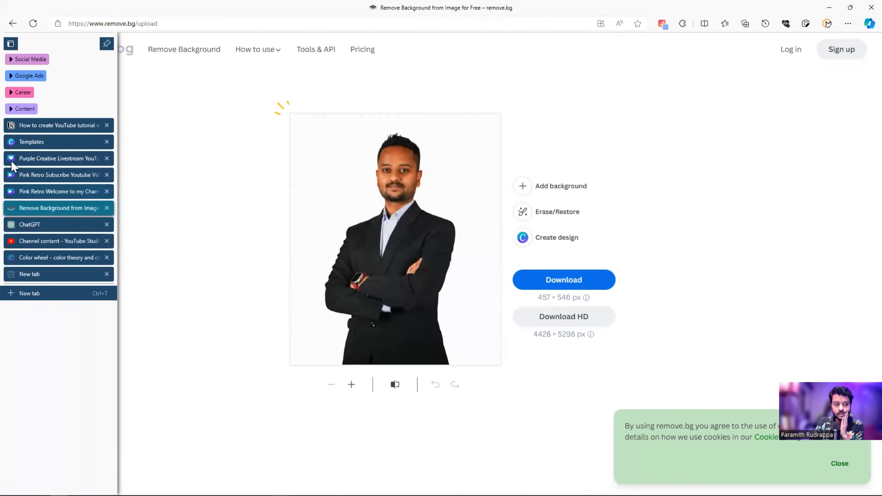
pyautogui.click(13, 142)
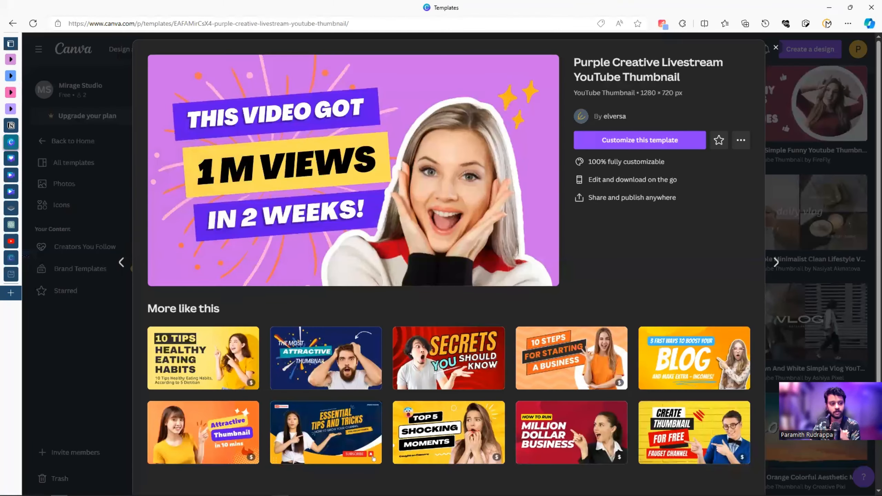
# Return to the thumbnail design and download it as a PNG at 1,280 × 720 px
pyautogui.click(12, 159)
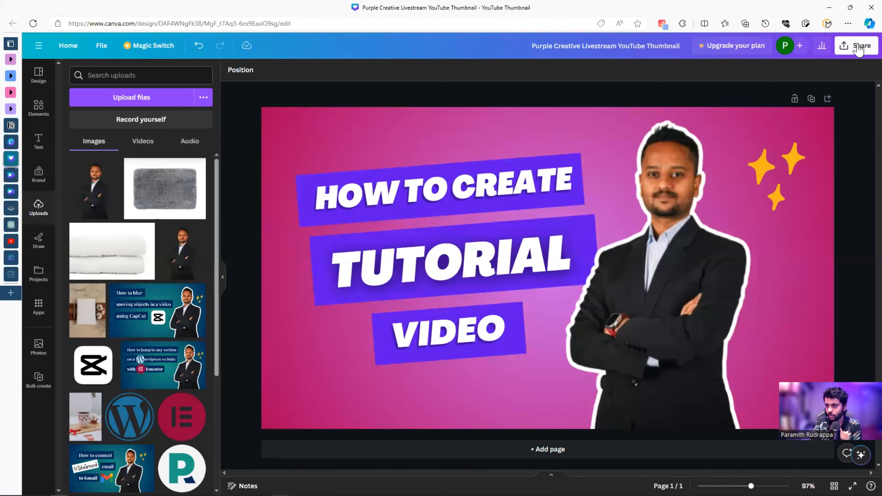
pyautogui.click(845, 46)
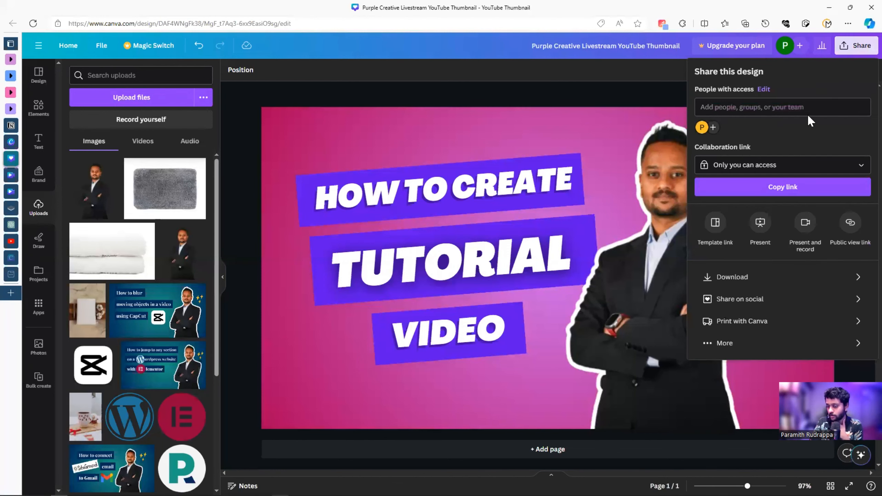
pyautogui.click(829, 280)
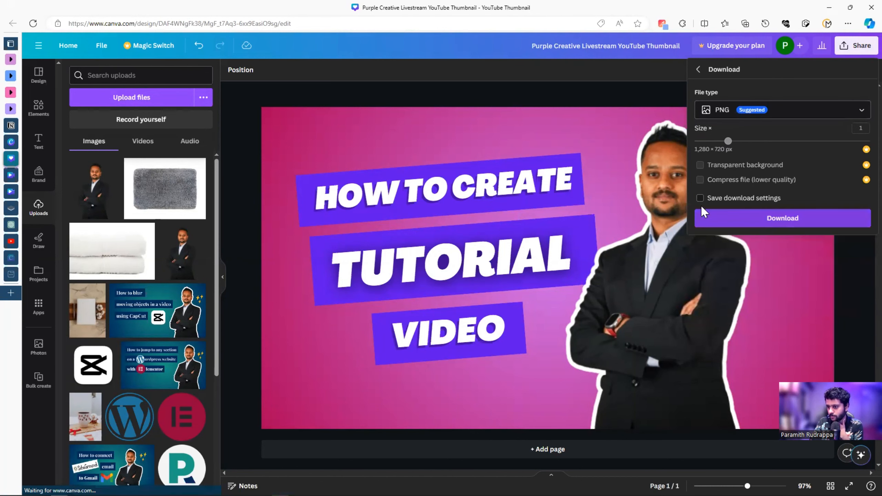
pyautogui.click(799, 218)
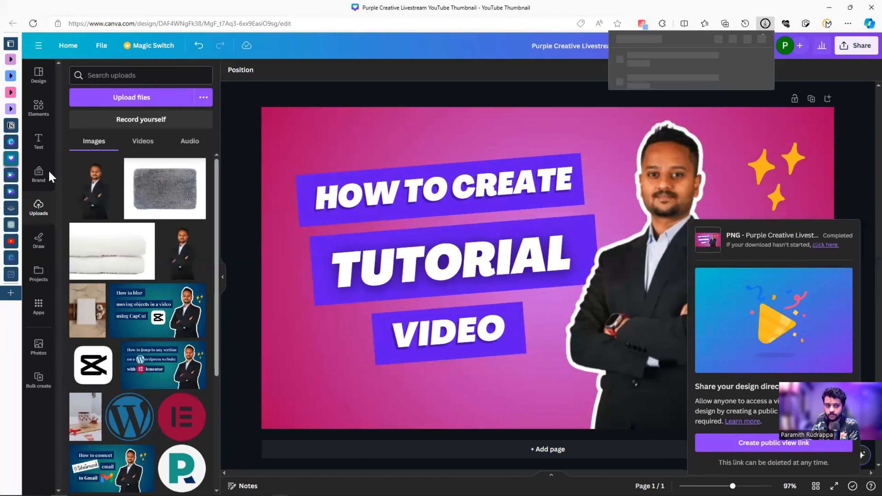
pyautogui.click(11, 176)
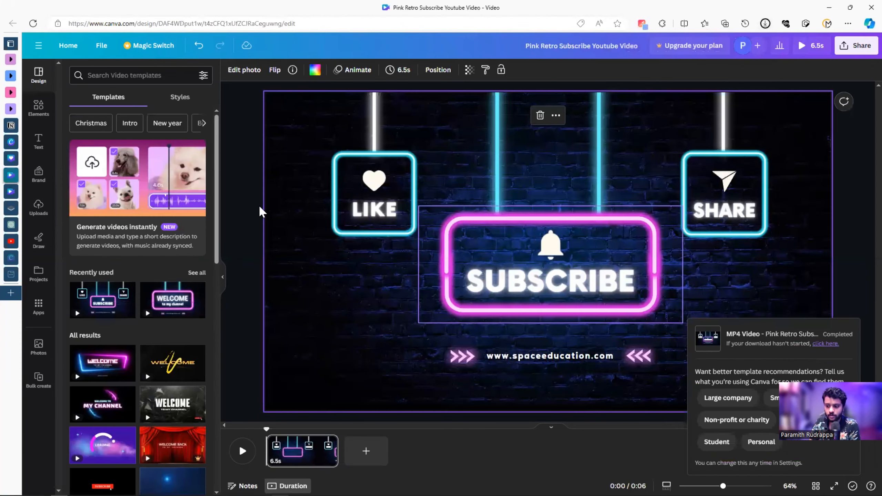
pyautogui.click(222, 199)
pyautogui.moveTo(14, 215)
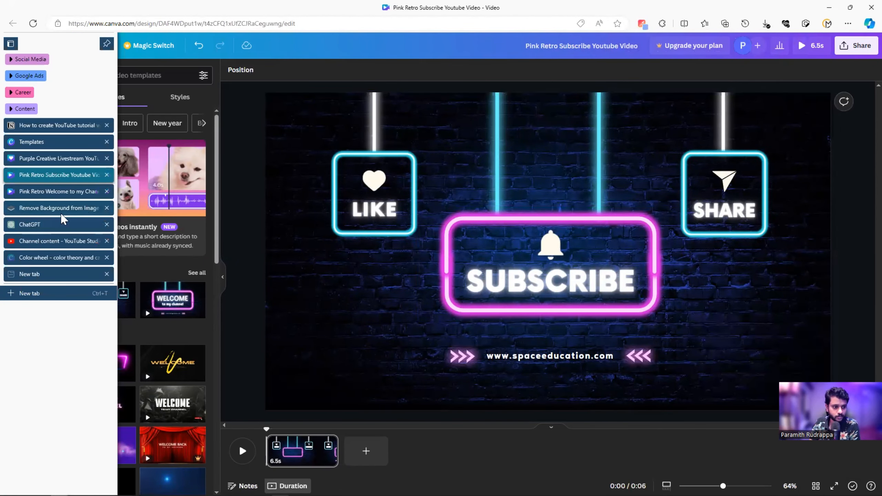
# Return to the Notion checklist and check off "Canva - Create thumbnail"
pyautogui.click(35, 126)
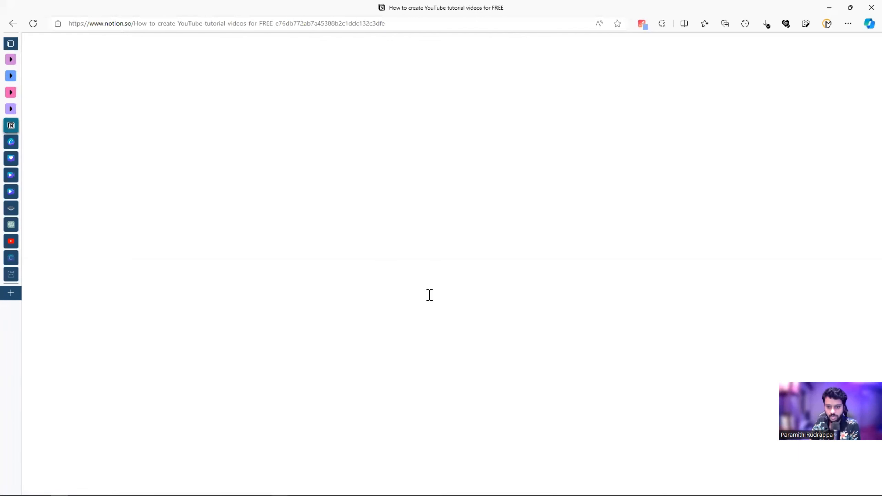
pyautogui.click(349, 294)
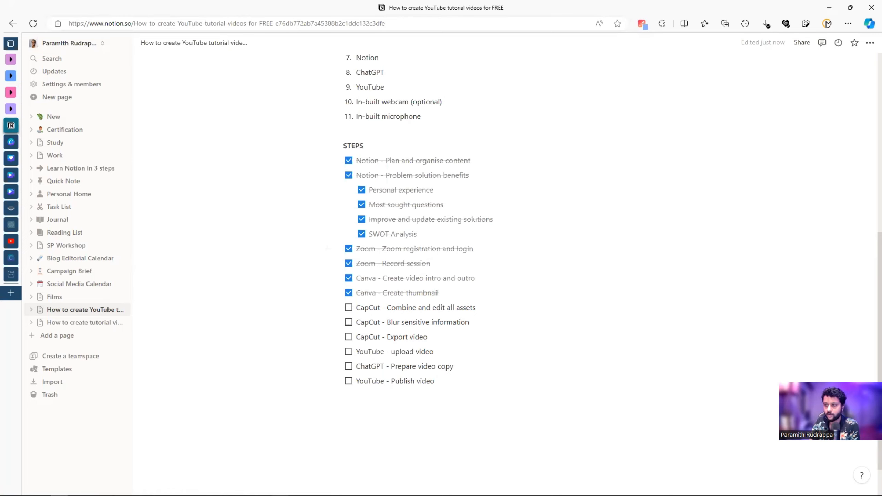
# Start a new project in CapCut and import the Pink Retro Subscribe and Pink Retro Welcome to my Channel videos from Downloads
pyautogui.click(297, 490)
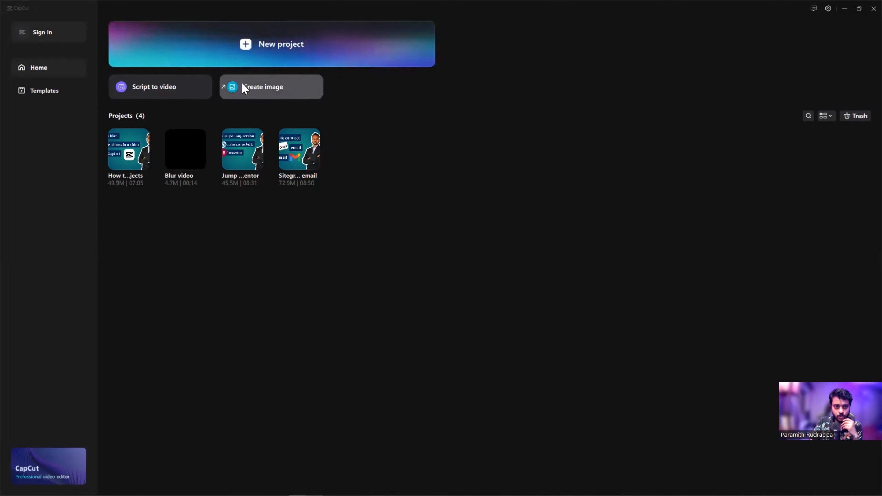
pyautogui.hotkey('alt', 'Tab')
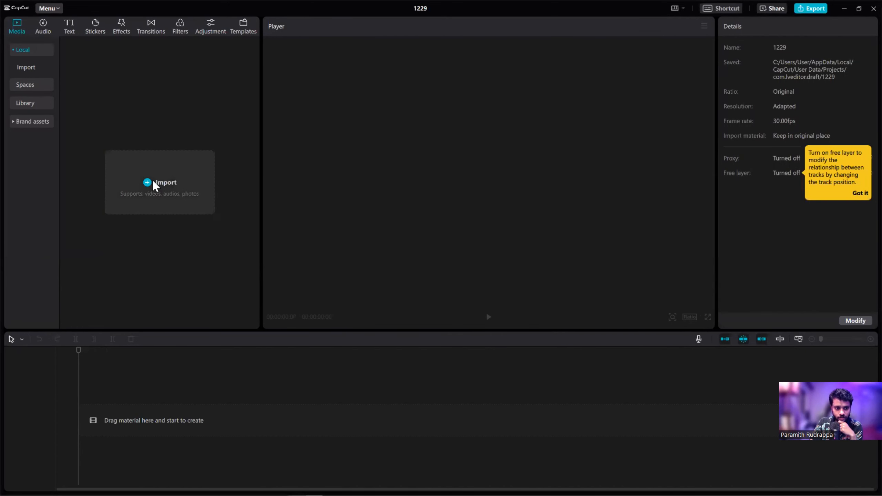
pyautogui.click(153, 184)
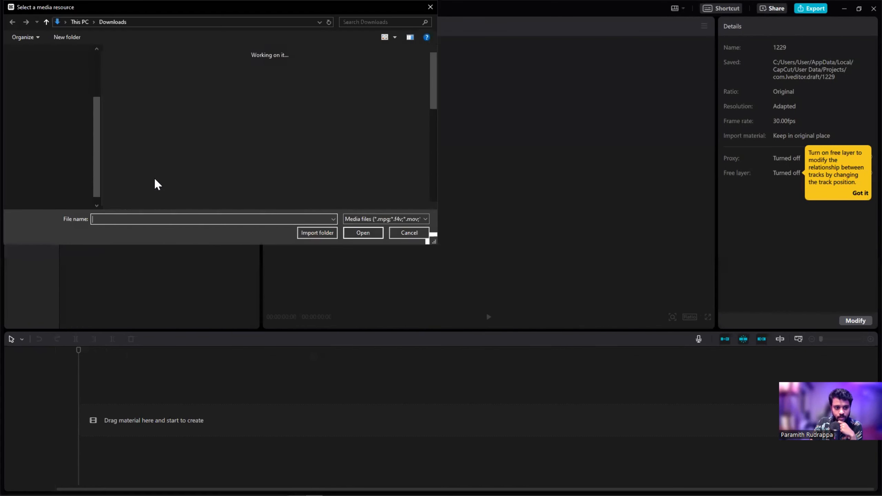
pyautogui.click(238, 96)
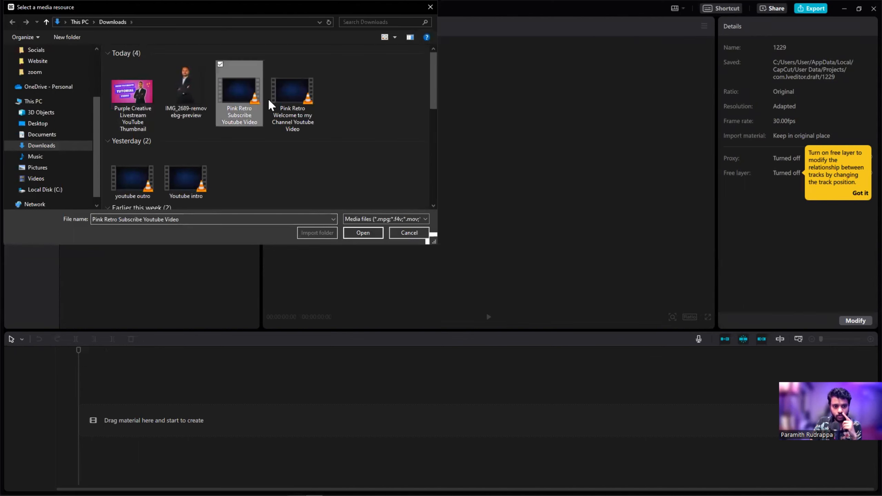
pyautogui.click(292, 98)
pyautogui.moveTo(381, 120); pyautogui.dragTo(217, 76)
pyautogui.click(362, 234)
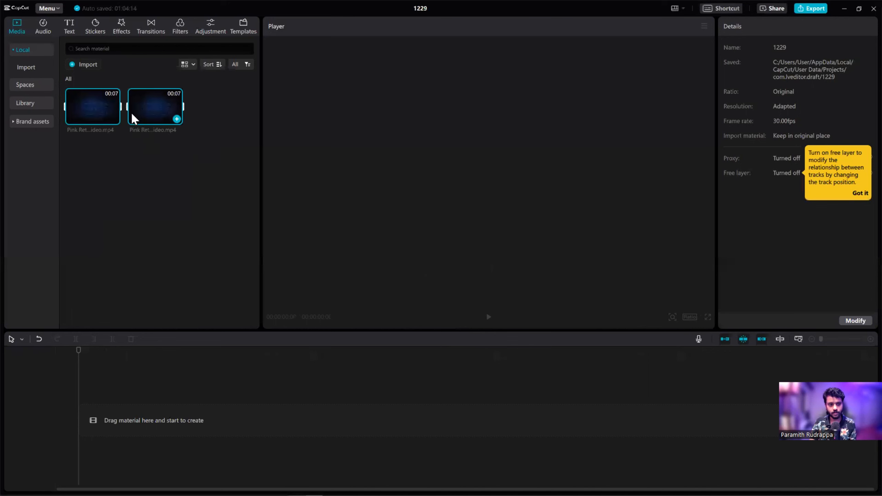
pyautogui.click(91, 66)
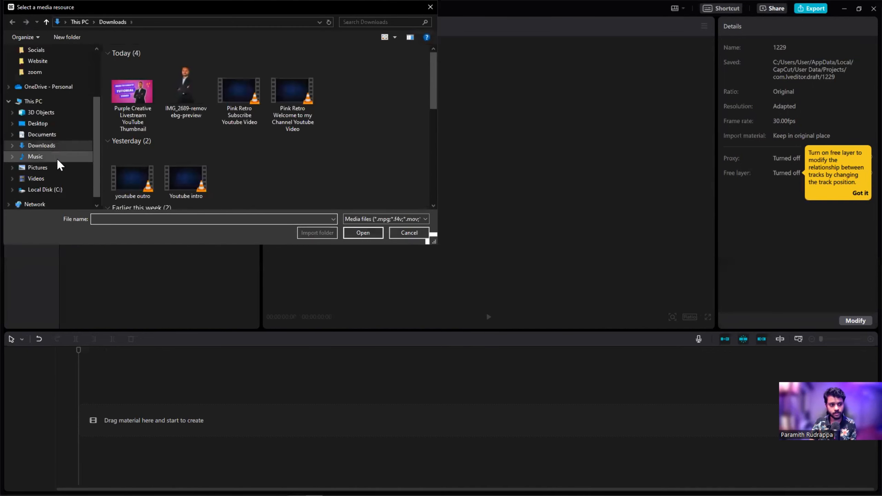
pyautogui.click(39, 72)
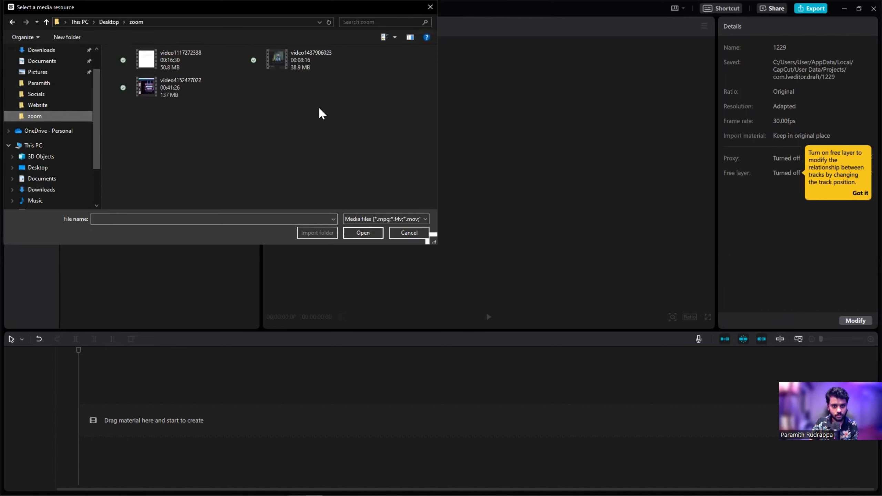
pyautogui.click(299, 72)
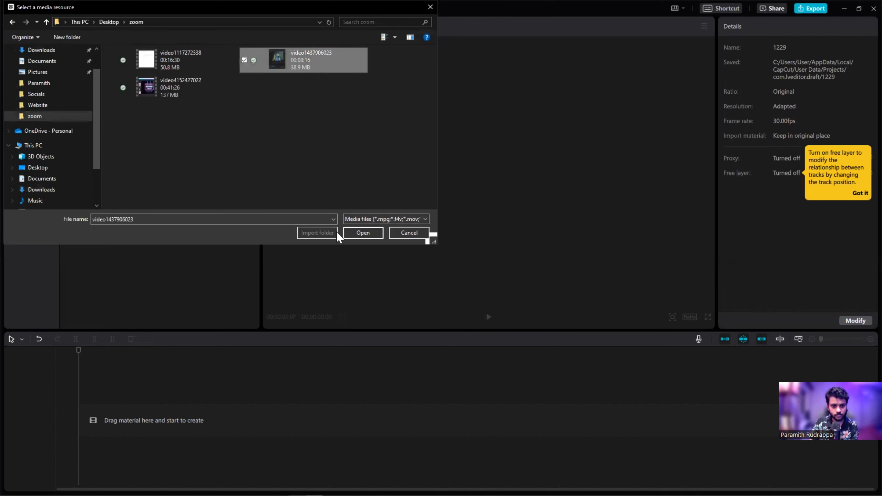
pyautogui.click(360, 233)
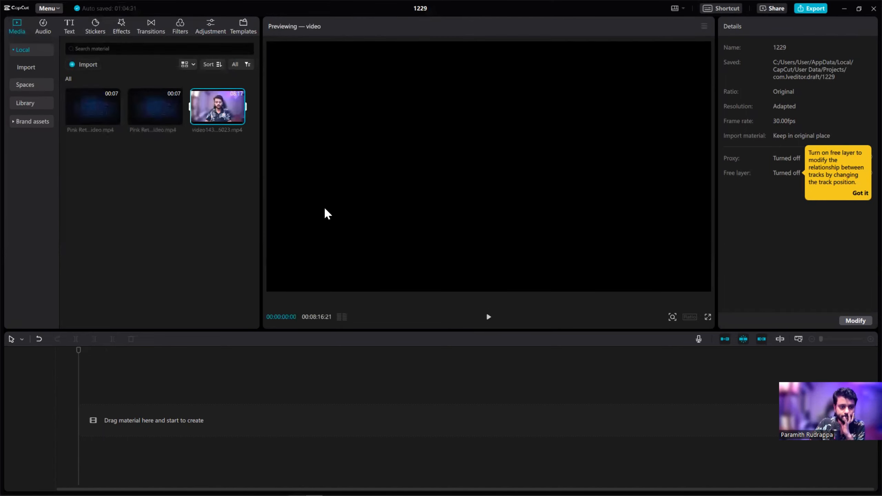
# Preview the imported Pink Retro clips to tell them apart and place the Welcome to my Channel intro at the start of the timeline
pyautogui.click(102, 111)
pyautogui.press('space')
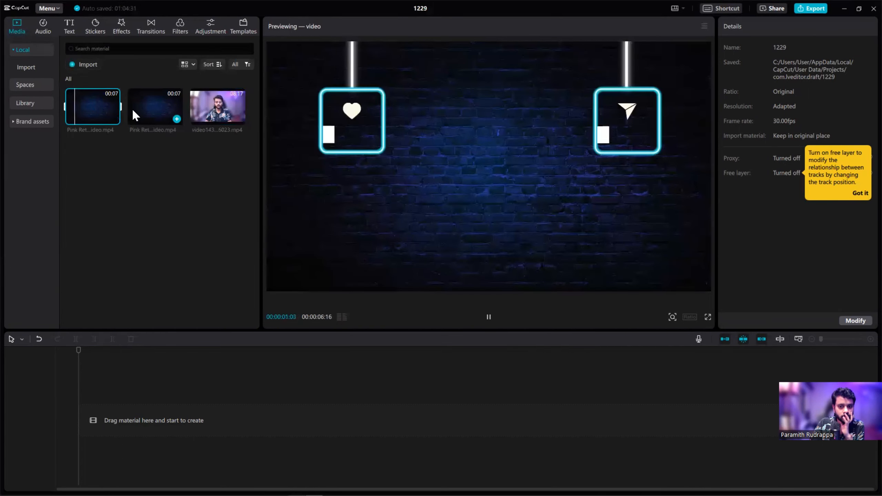
pyautogui.click(159, 170)
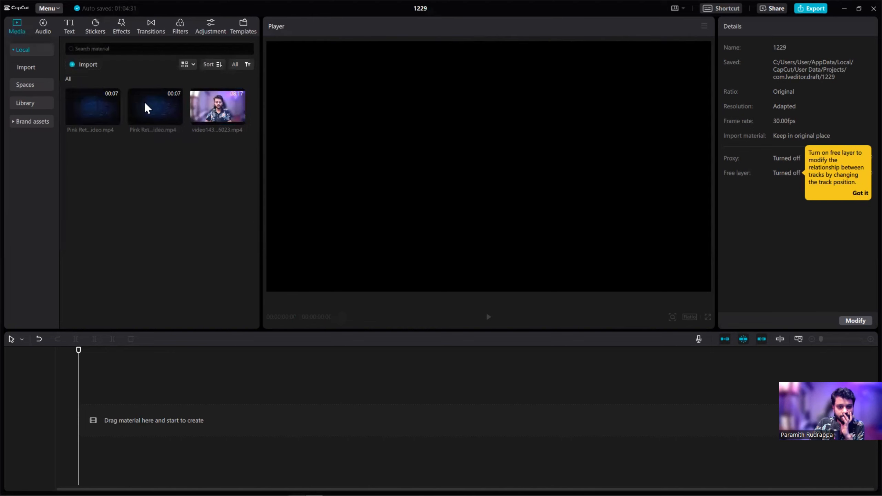
pyautogui.click(145, 100)
pyautogui.moveTo(146, 98); pyautogui.dragTo(92, 422)
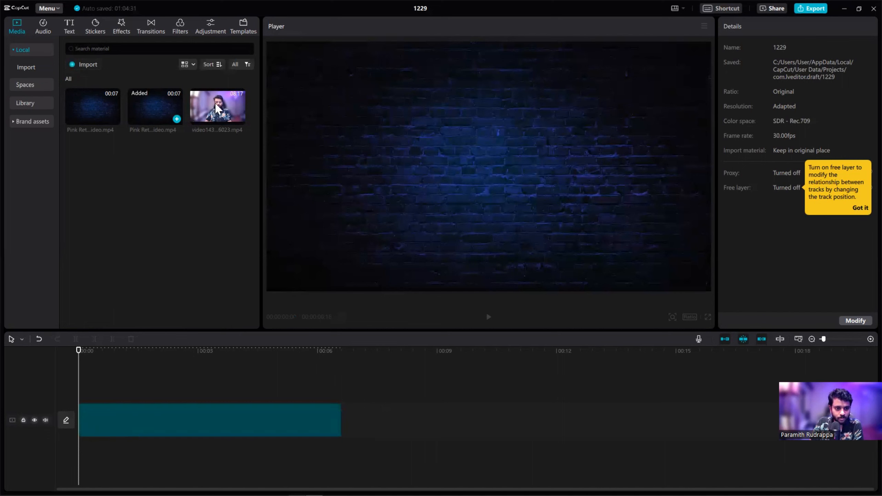
pyautogui.moveTo(217, 110); pyautogui.dragTo(345, 421)
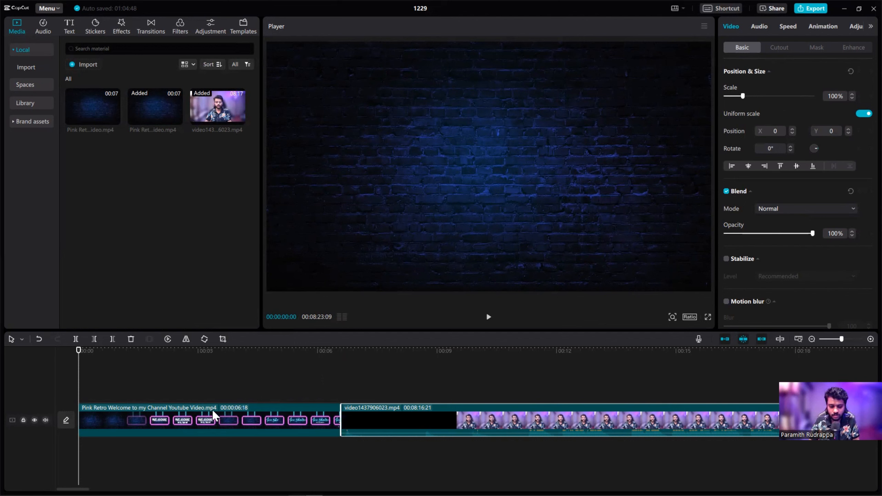
pyautogui.scroll(-2, 209, 417)
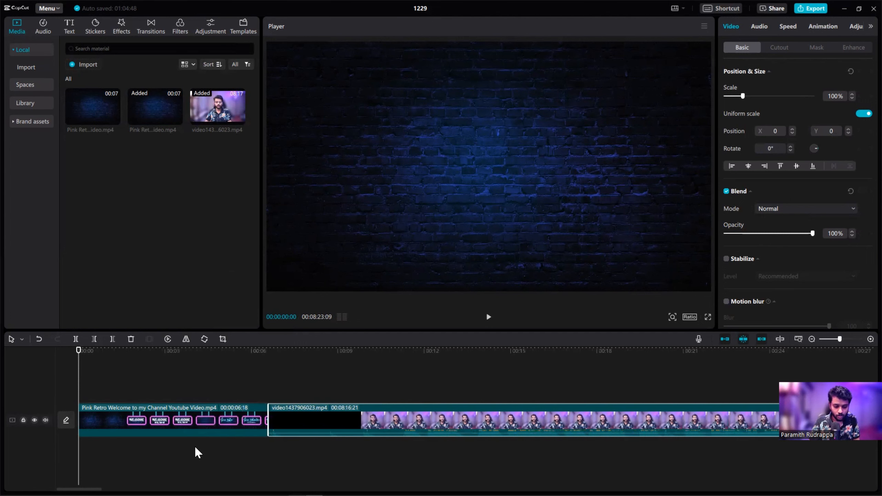
pyautogui.scroll(-2, 205, 425)
pyautogui.scroll(-3, 207, 424)
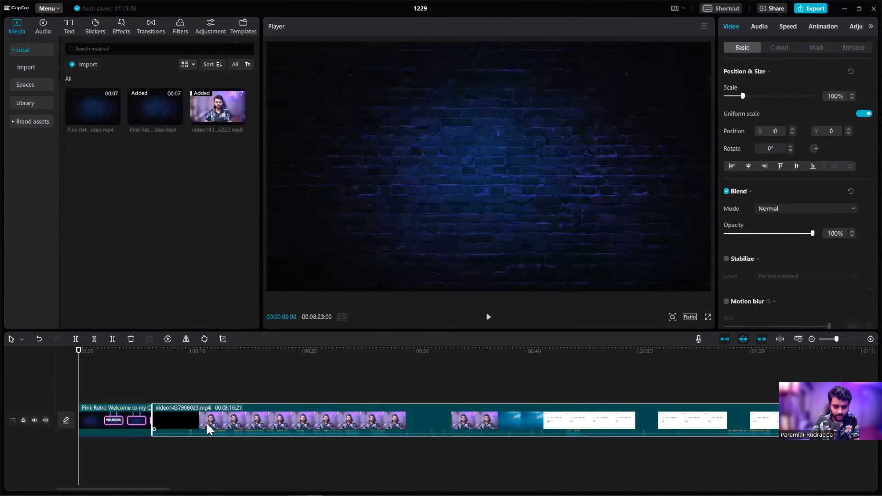
pyautogui.scroll(-3, 209, 419)
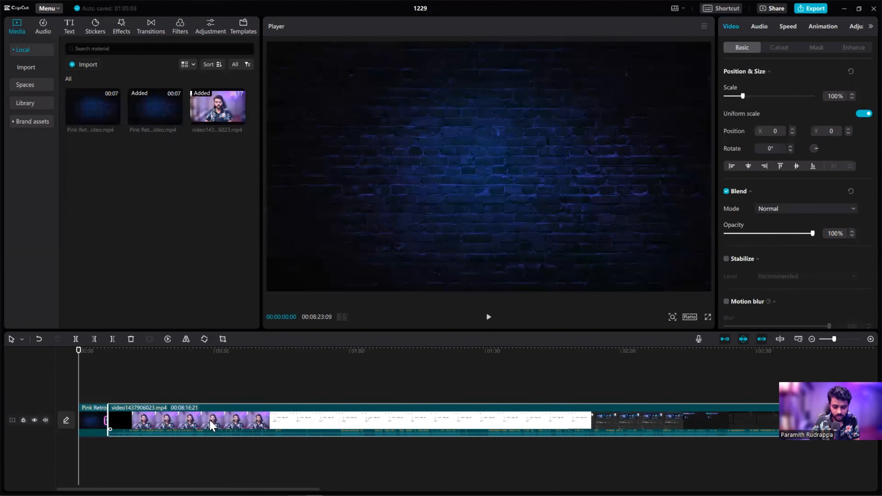
pyautogui.scroll(-4, 210, 420)
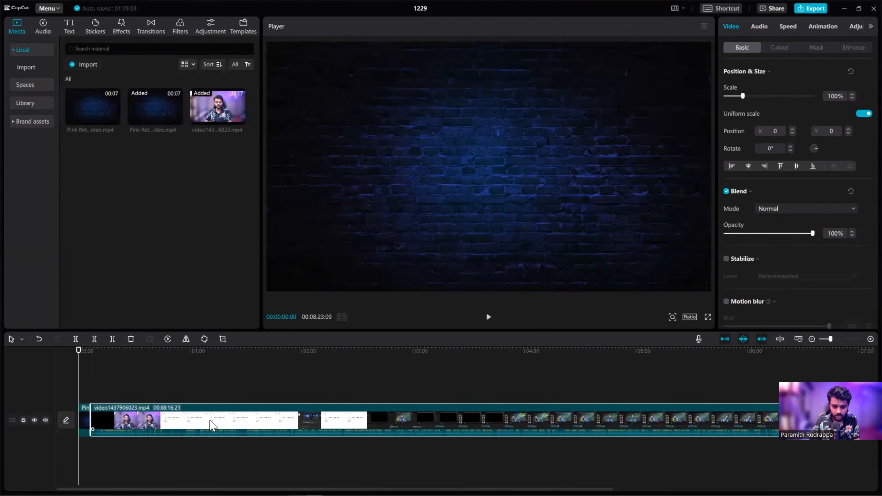
pyautogui.scroll(-1, 210, 419)
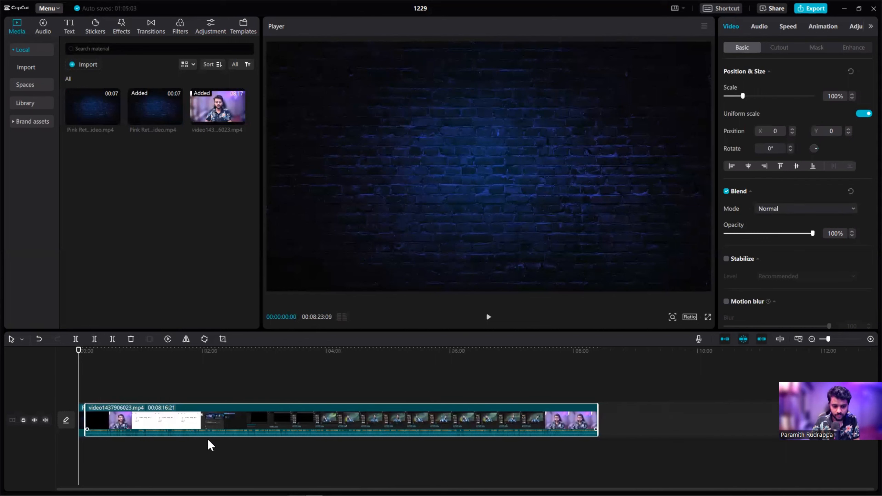
# Append the Pink Retro Subscribe outro to the main track directly after the recording
pyautogui.click(193, 453)
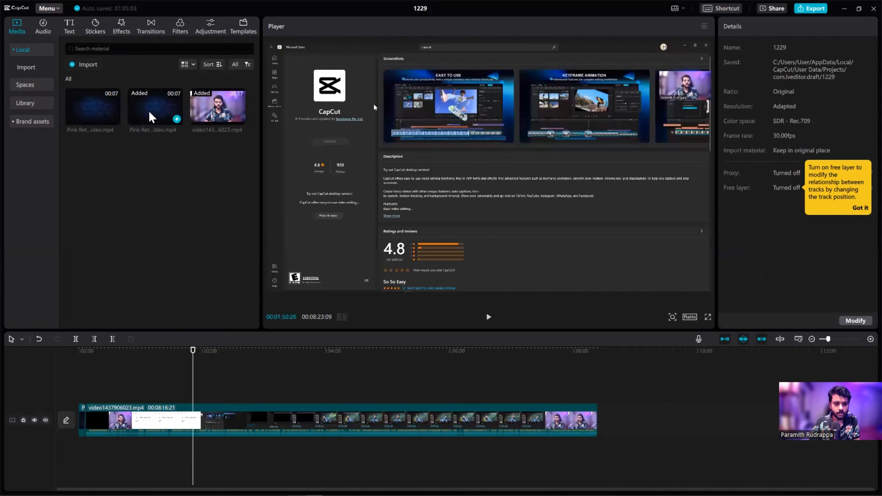
pyautogui.click(141, 105)
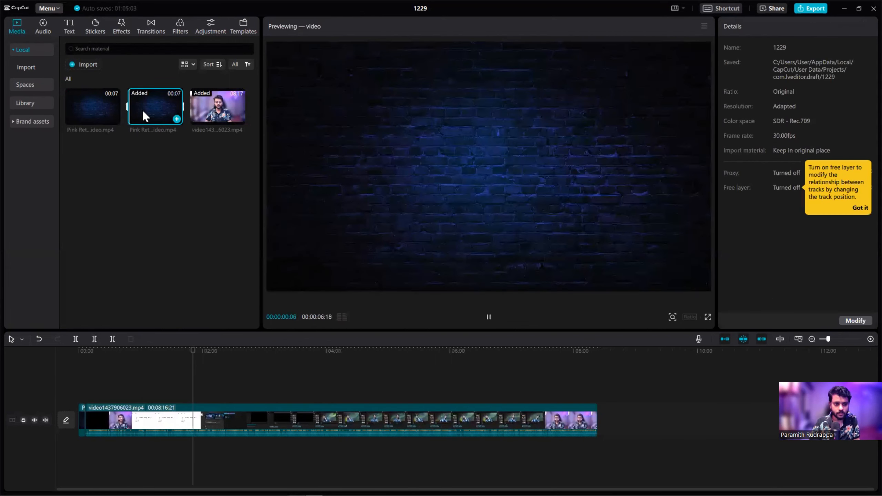
pyautogui.click(91, 113)
pyautogui.moveTo(91, 108); pyautogui.dragTo(604, 428)
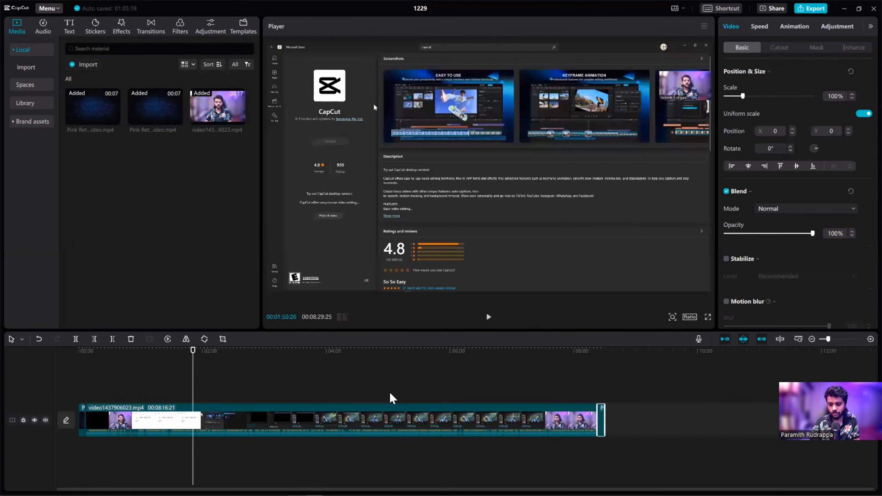
# Play the timeline from its beginning to check the intro and its transition into the recording
pyautogui.click(101, 371)
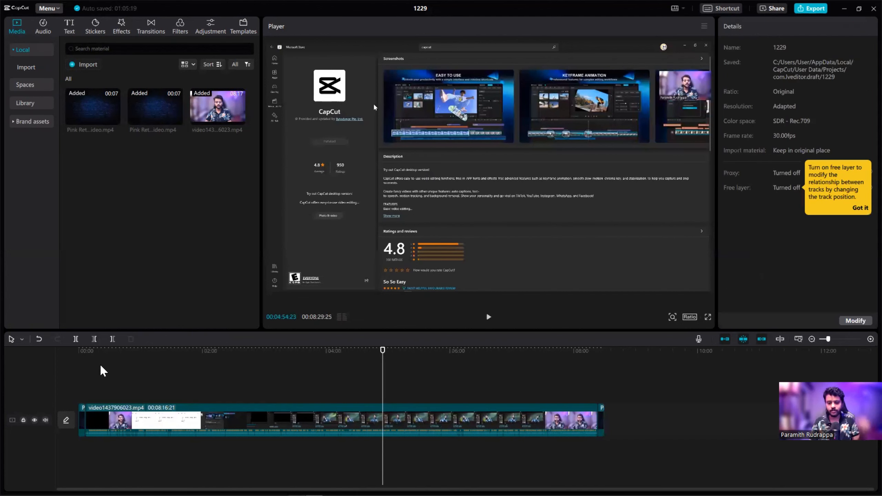
pyautogui.click(384, 350)
pyautogui.click(383, 349)
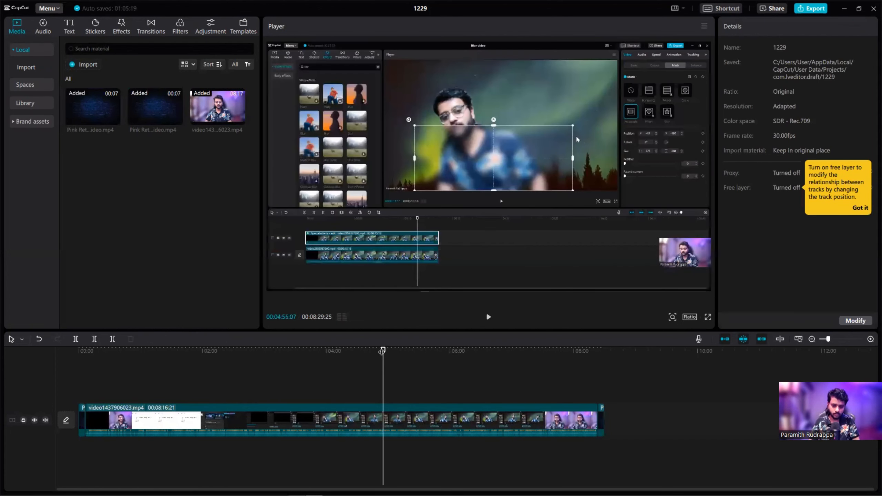
pyautogui.moveTo(383, 351); pyautogui.dragTo(43, 380)
pyautogui.press('space')
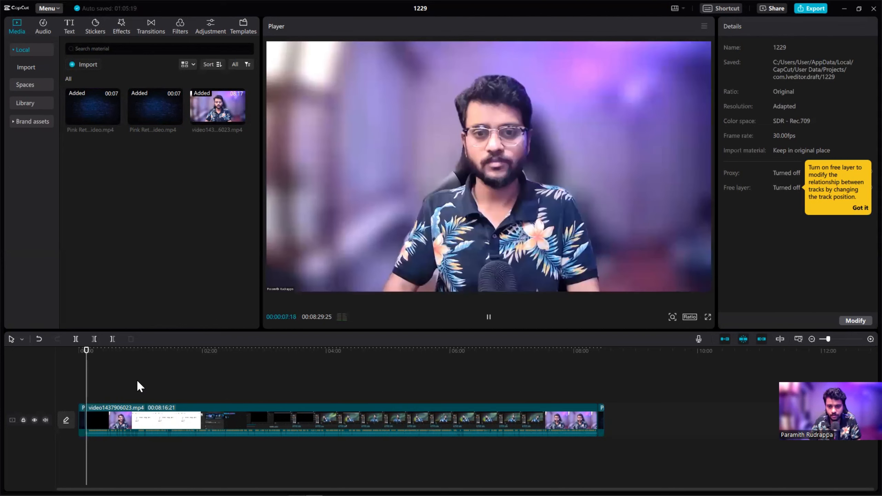
pyautogui.click(87, 351)
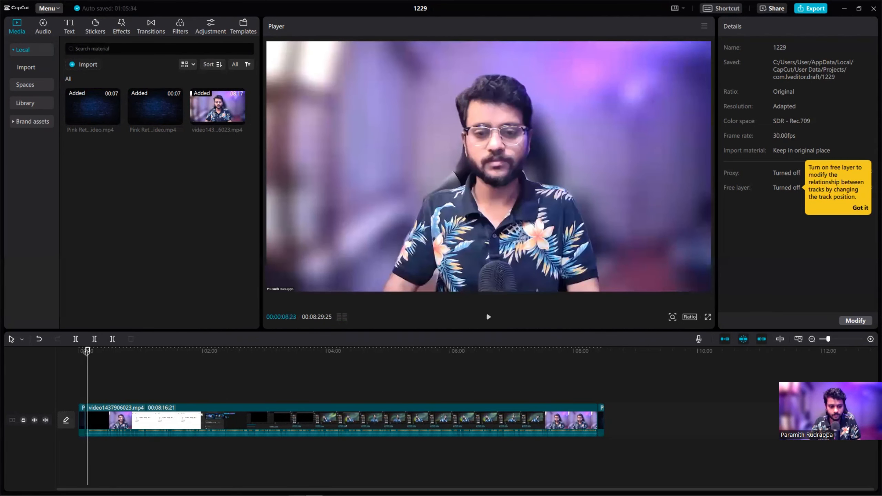
# Play the last seconds of the recording through the outro to check the ending, and return the playhead to mid-video
pyautogui.click(597, 380)
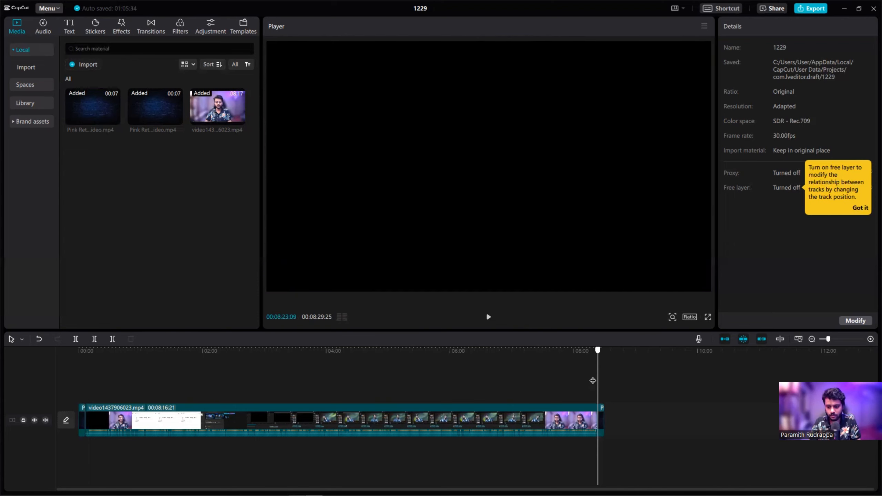
pyautogui.click(593, 380)
pyautogui.click(595, 380)
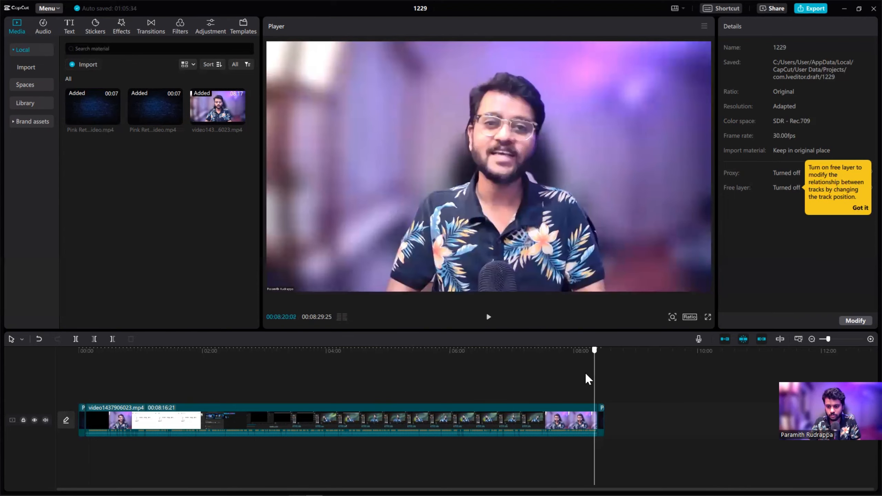
pyautogui.press('space')
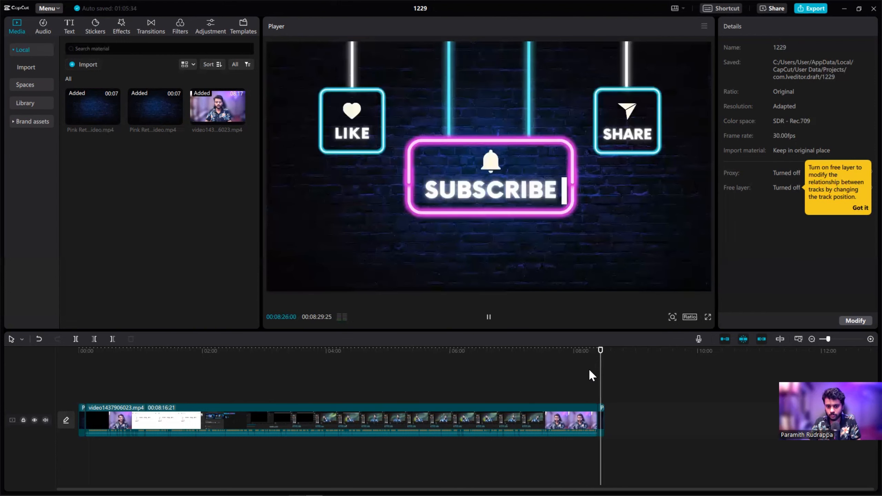
pyautogui.press('space')
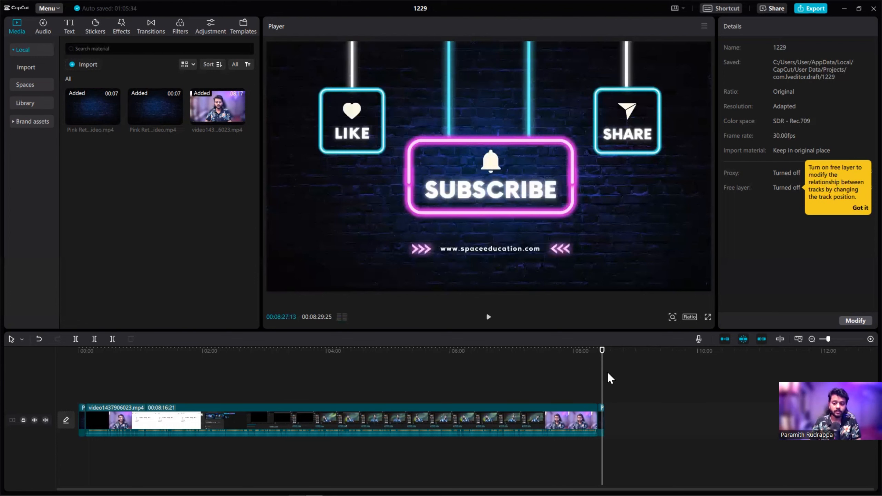
pyautogui.moveTo(603, 346); pyautogui.dragTo(533, 350)
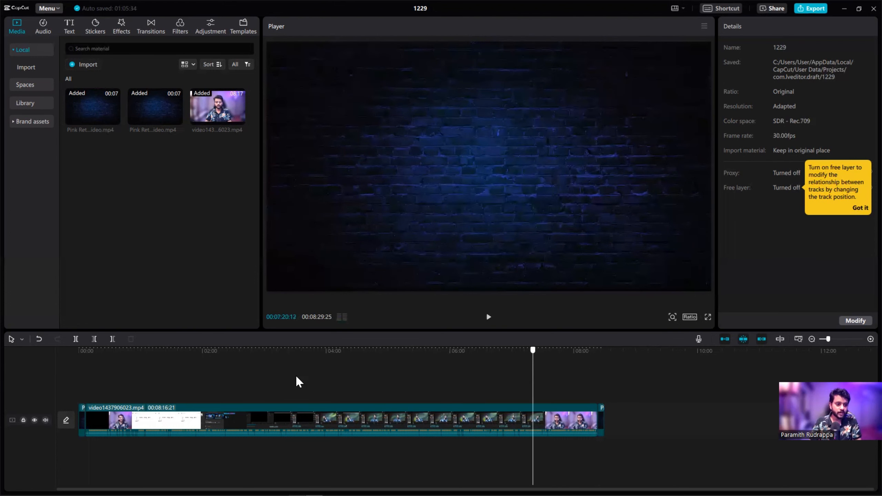
pyautogui.click(321, 350)
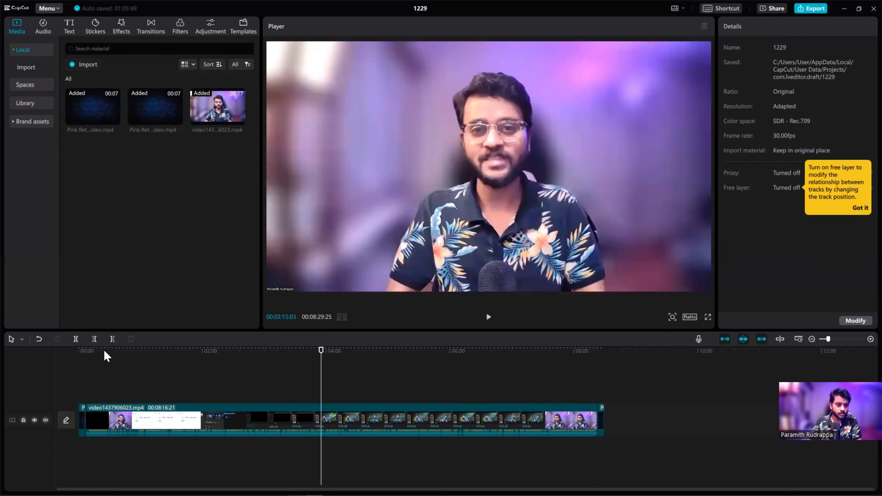
# Set the local image Purple Creative Livestream YouTube Thumbnail.png from Downloads as the video's cover without changing its design
pyautogui.click(66, 428)
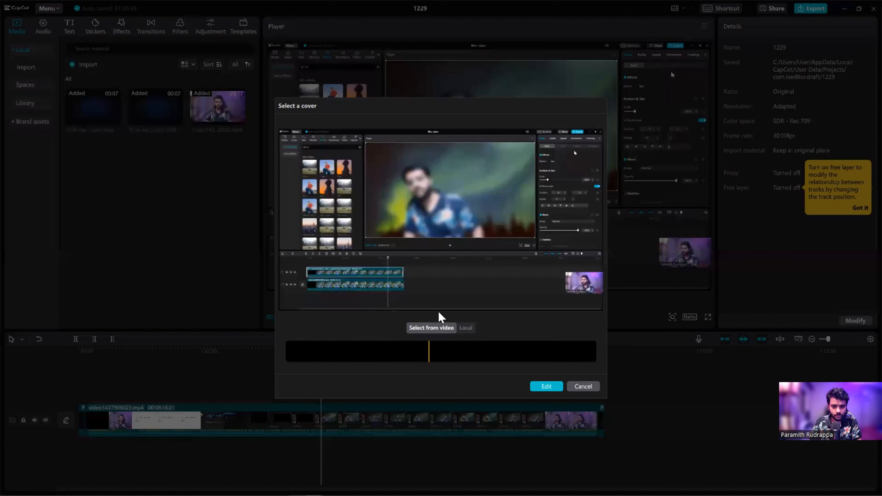
pyautogui.click(466, 329)
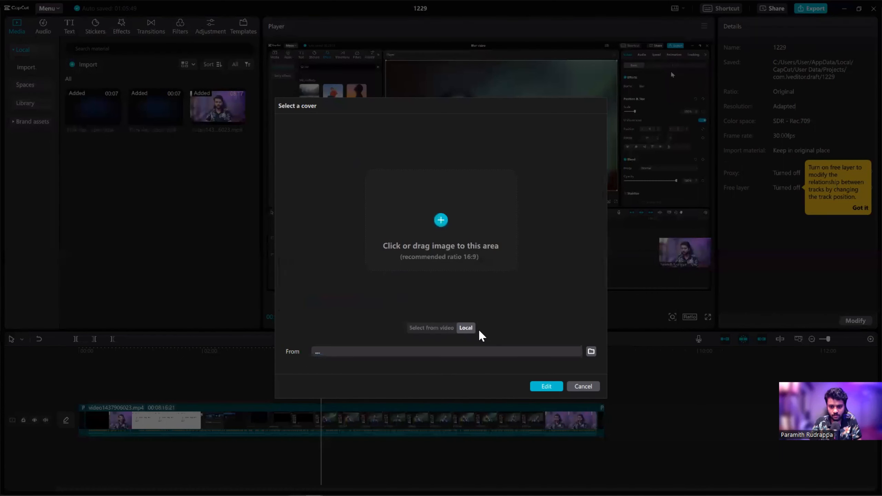
pyautogui.click(441, 219)
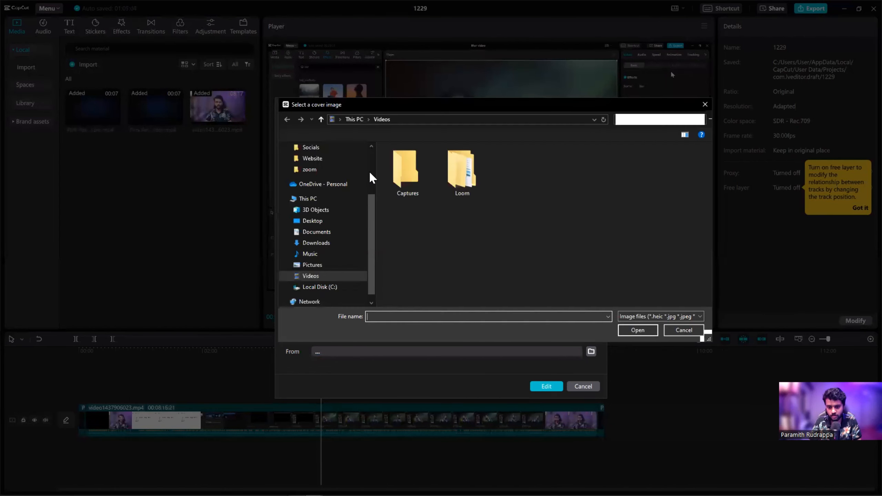
pyautogui.scroll(3, 329, 221)
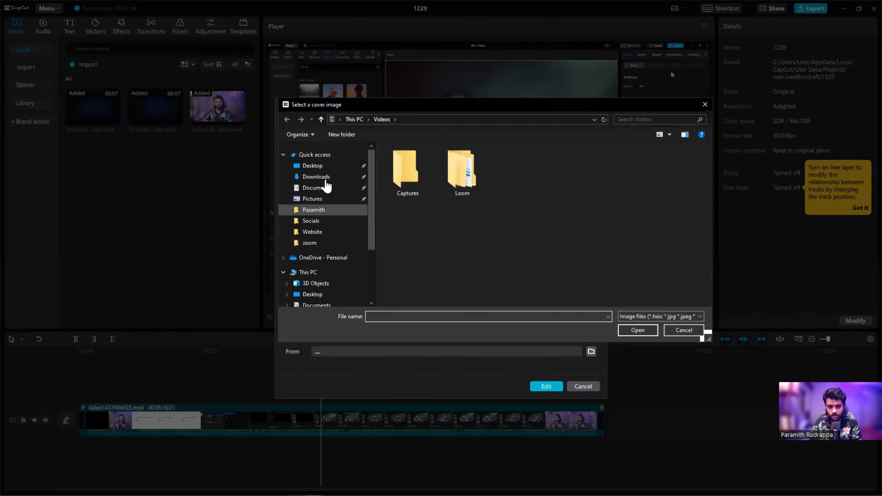
pyautogui.click(317, 177)
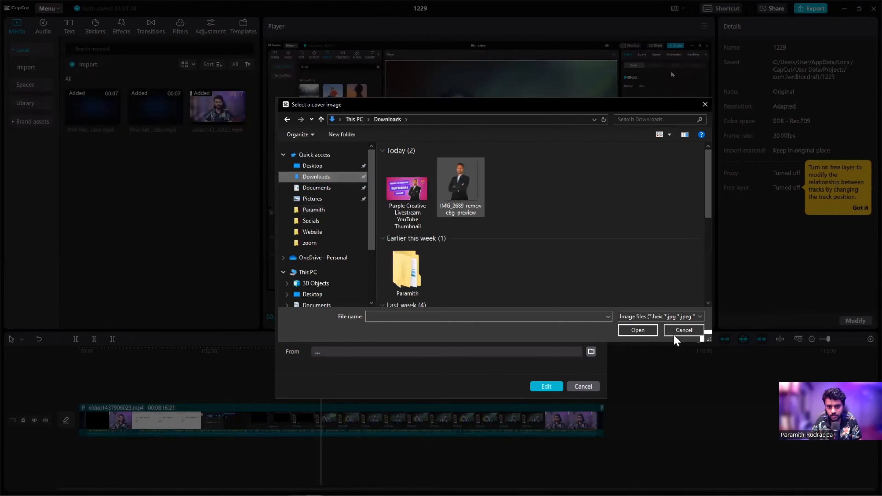
pyautogui.click(406, 189)
pyautogui.press('Return')
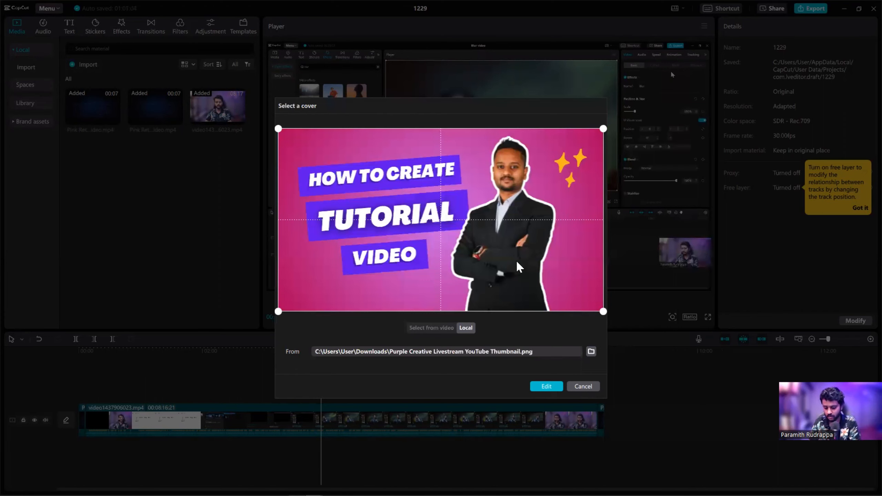
pyautogui.click(545, 386)
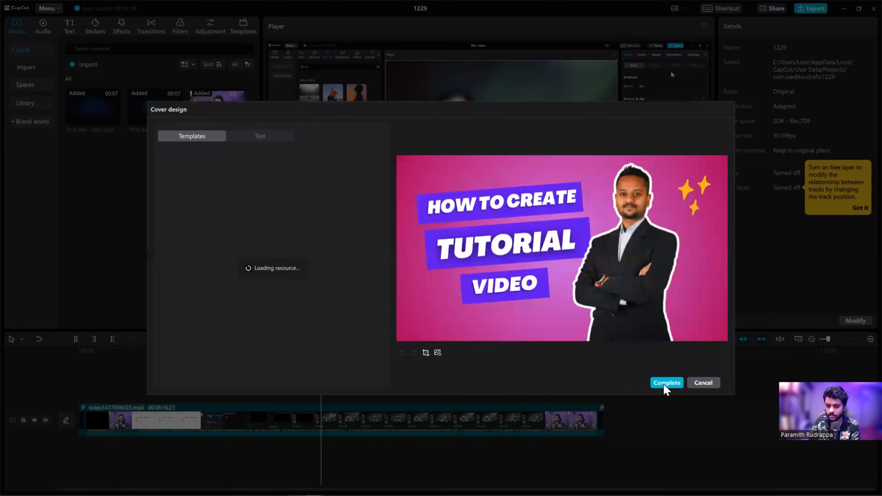
pyautogui.click(665, 383)
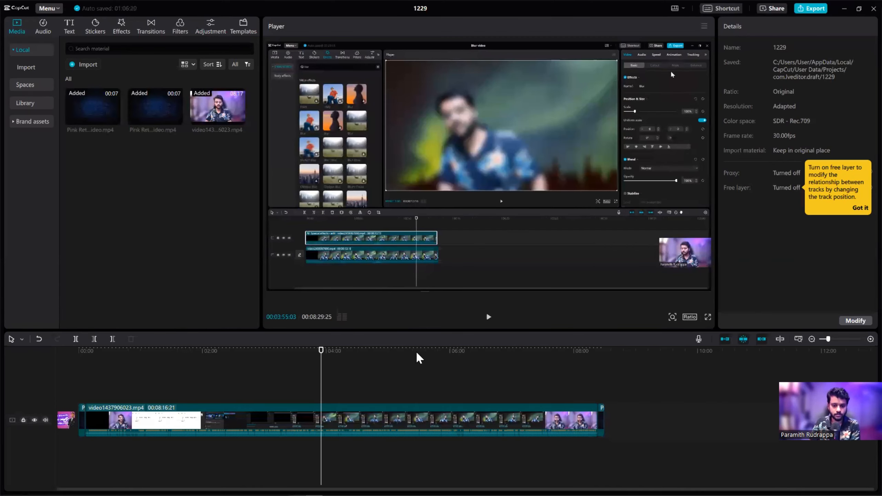
# Check the video at several points along the timeline, from its start to near its end and back to about 3:10
pyautogui.moveTo(321, 350); pyautogui.dragTo(315, 350)
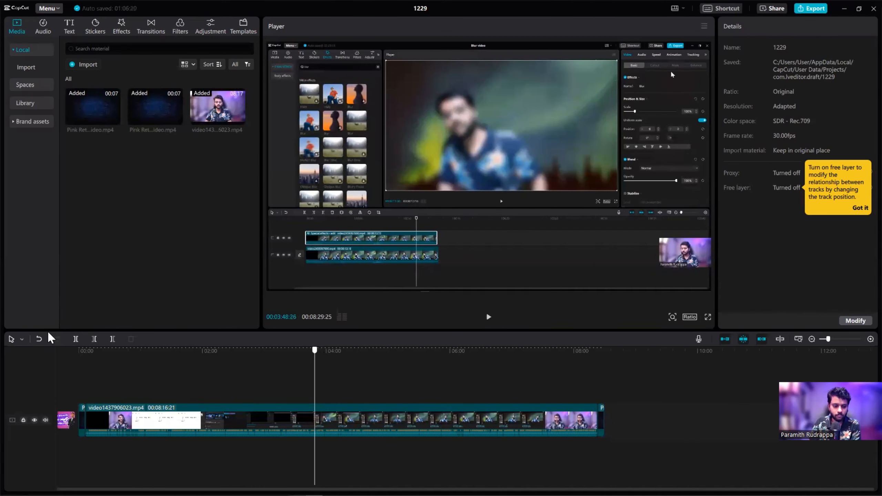
pyautogui.click(79, 350)
pyautogui.click(231, 350)
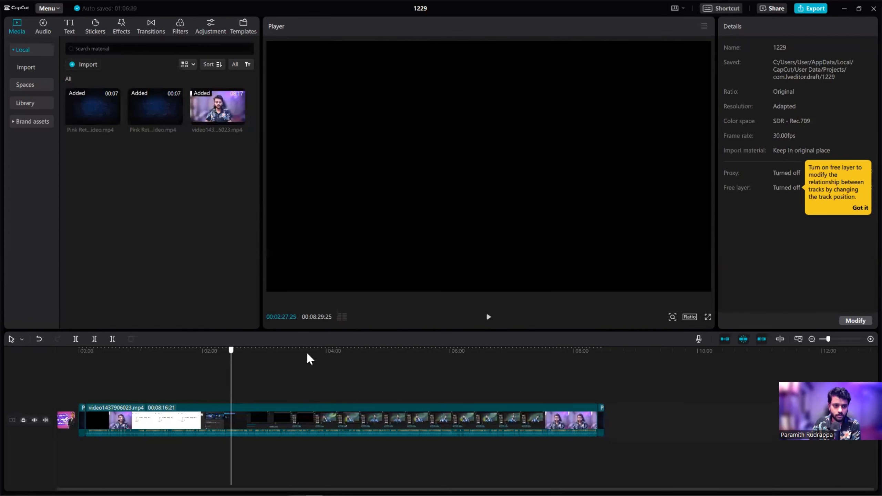
pyautogui.click(547, 353)
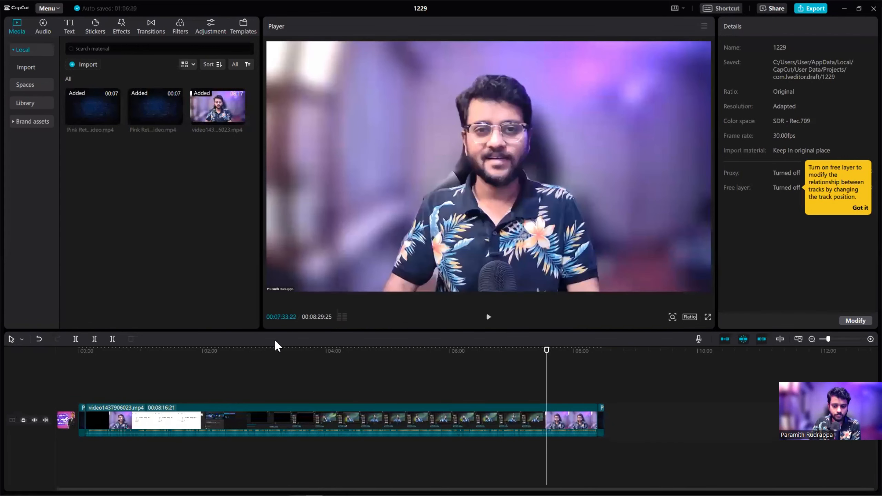
pyautogui.click(274, 348)
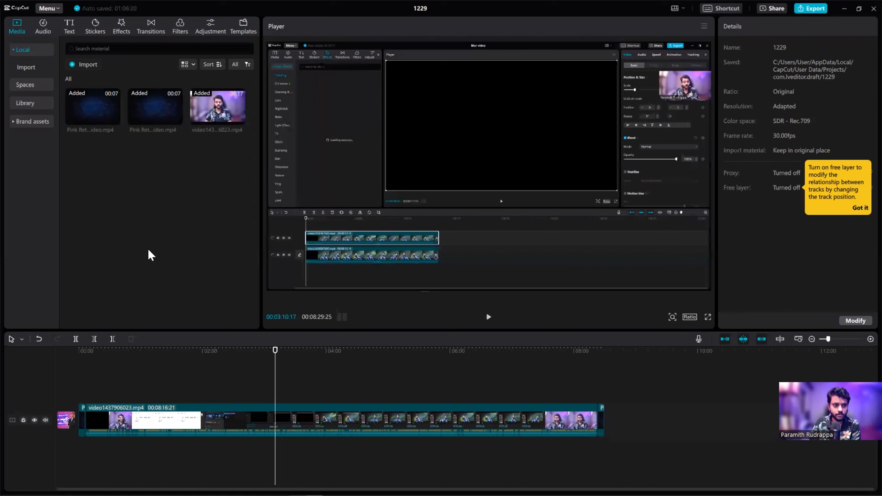
# Search the music library for "ambient"
pyautogui.click(44, 25)
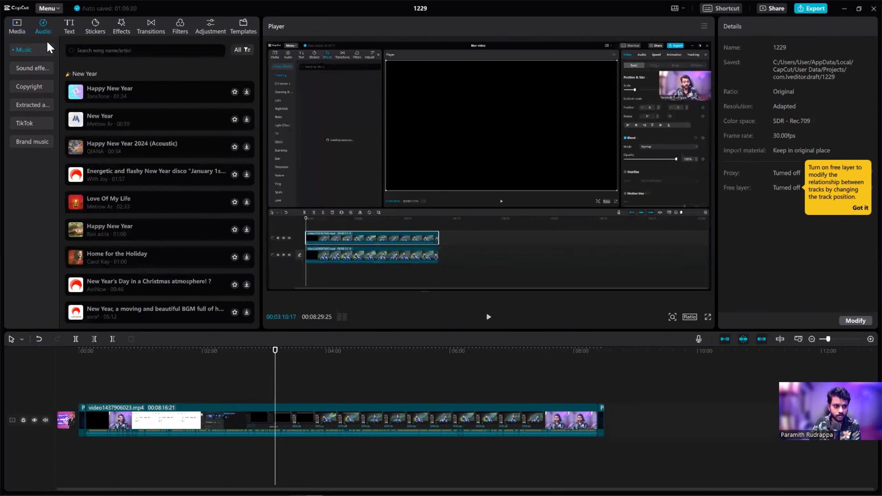
pyautogui.click(133, 52)
pyautogui.write('a')
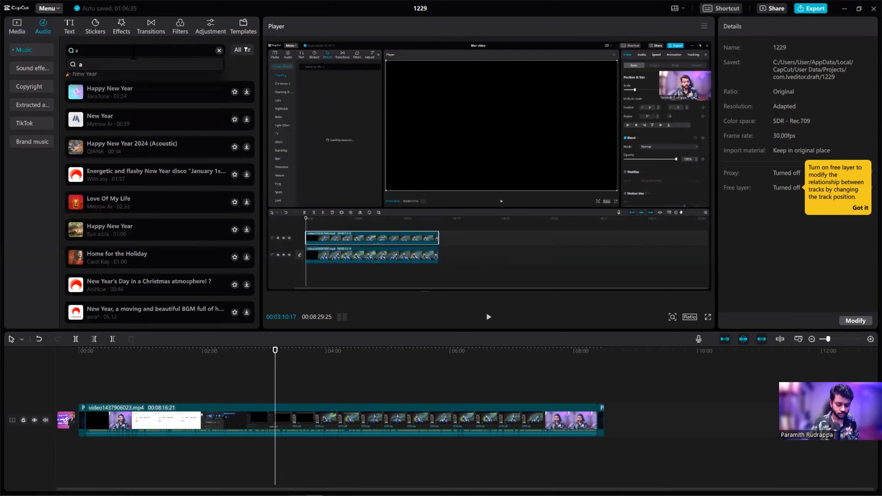
pyautogui.write('mbient')
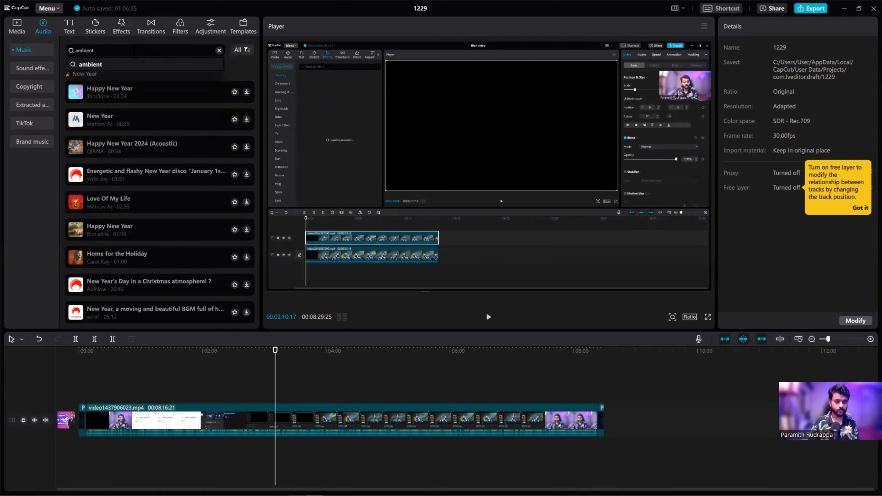
pyautogui.press('Return')
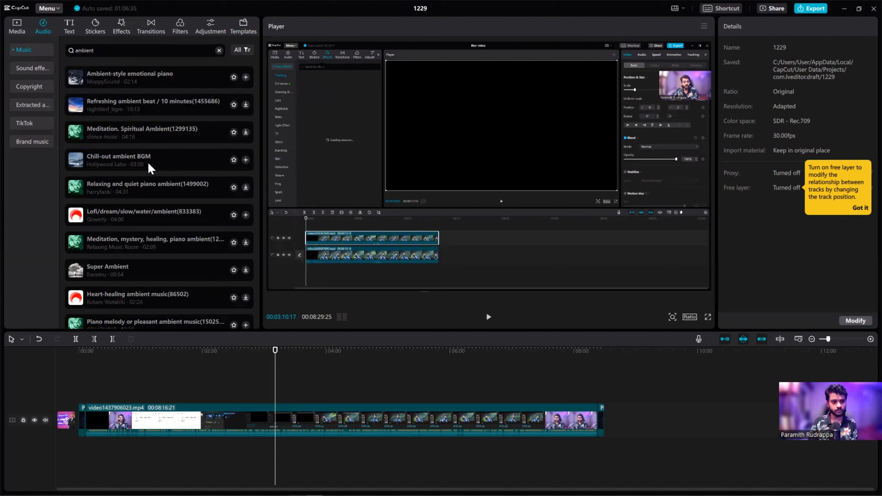
# Add the track soft ambient background(1312015) below the video and align it with the start of the timeline
pyautogui.scroll(-3, 146, 160)
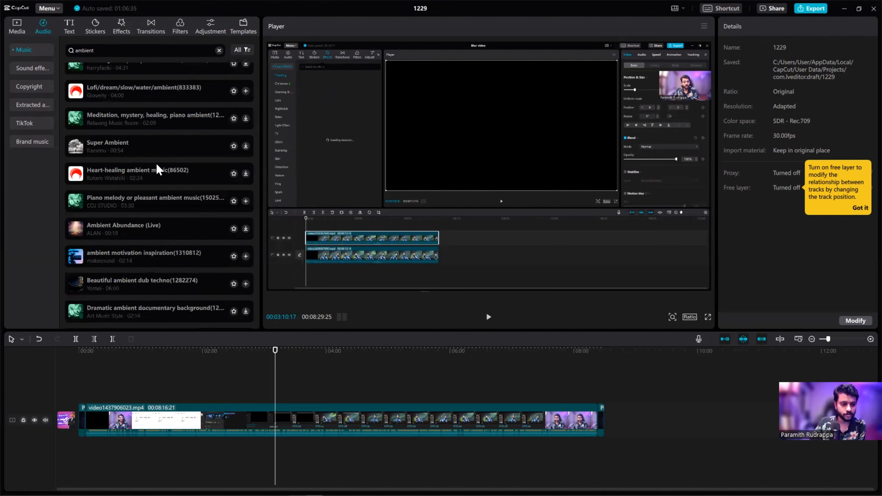
pyautogui.scroll(-2, 163, 169)
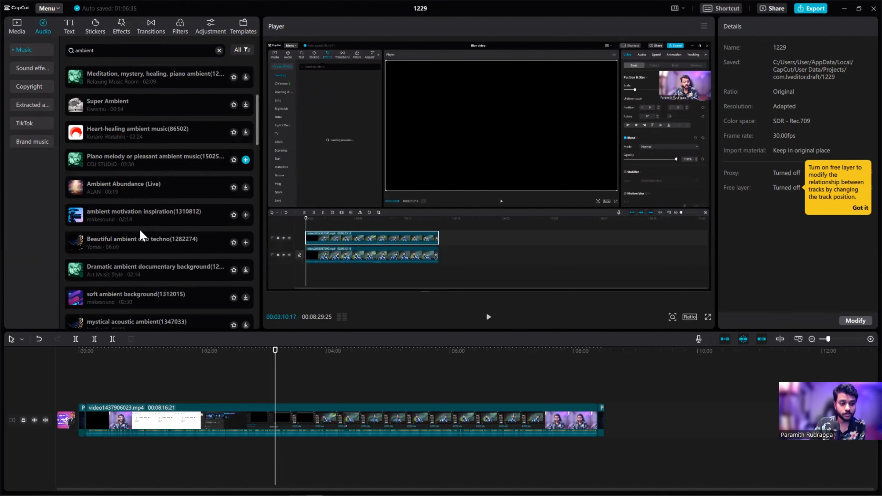
pyautogui.scroll(-2, 140, 229)
pyautogui.click(145, 216)
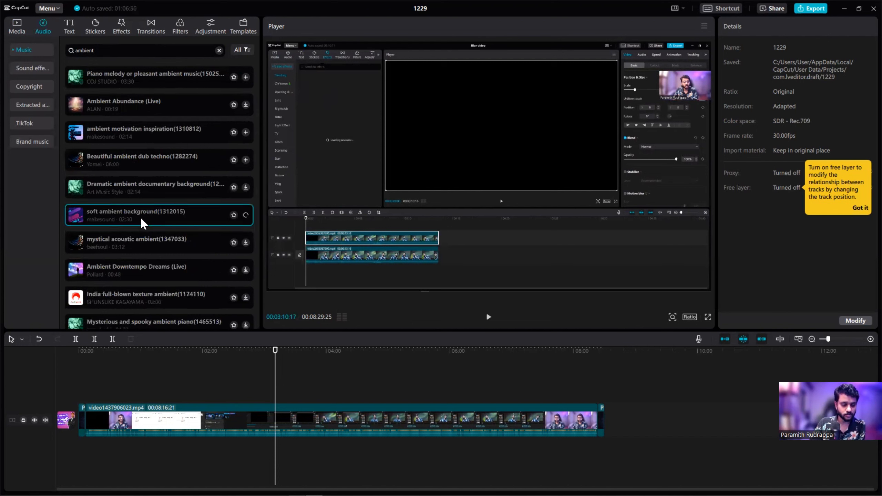
pyautogui.moveTo(149, 219); pyautogui.dragTo(119, 452)
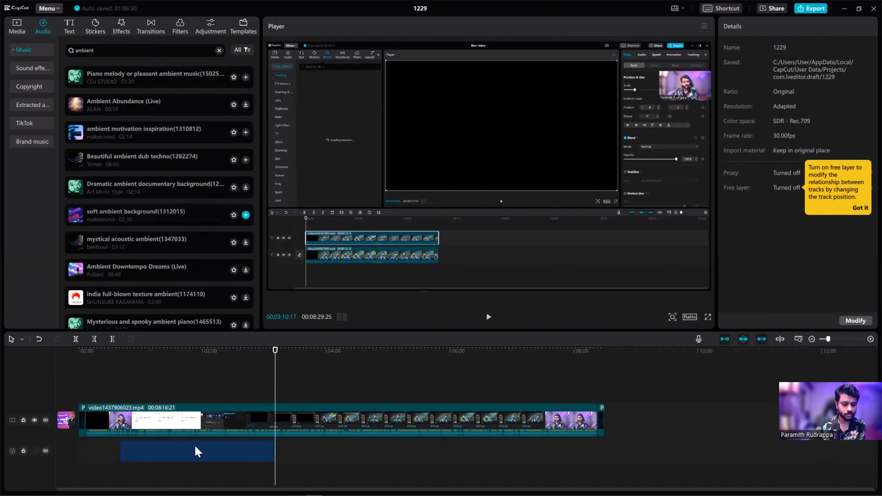
pyautogui.moveTo(208, 448); pyautogui.dragTo(187, 446)
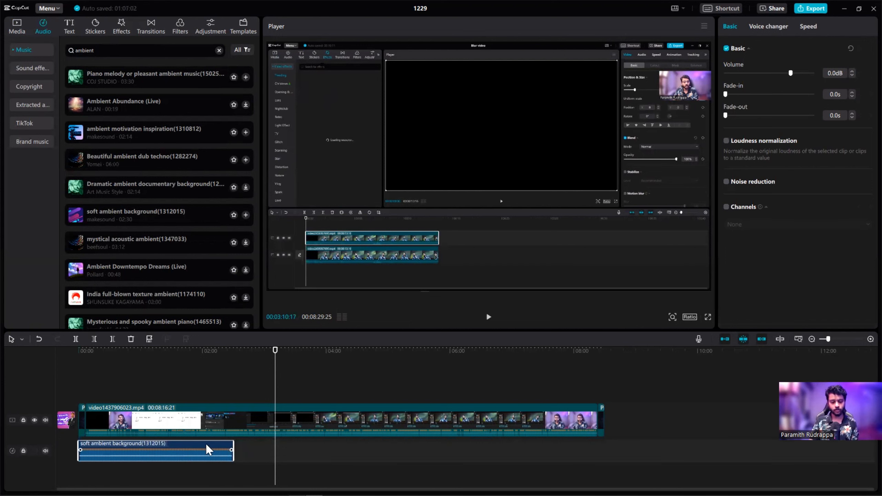
# Paste two more copies of the soft ambient background track and place them end to end after the first one
pyautogui.click(256, 449)
pyautogui.click(218, 451)
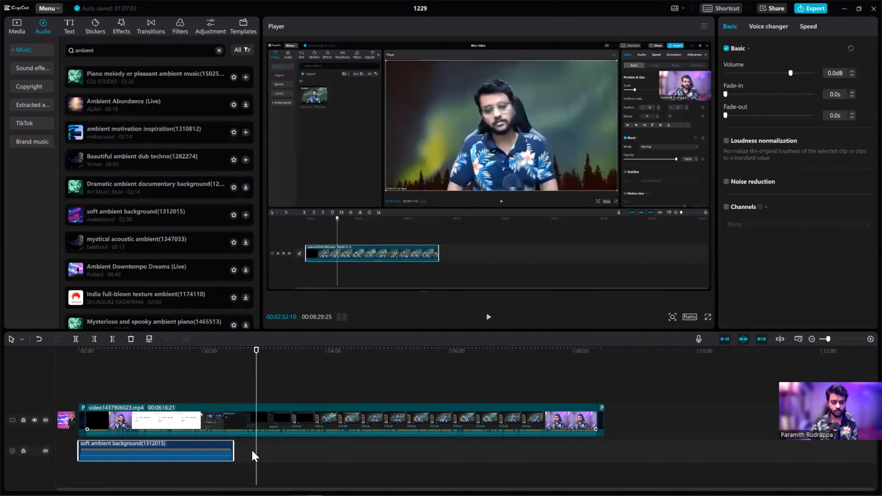
pyautogui.hotkey('ctrl', 'v')
pyautogui.moveTo(303, 451); pyautogui.dragTo(282, 450)
pyautogui.click(414, 452)
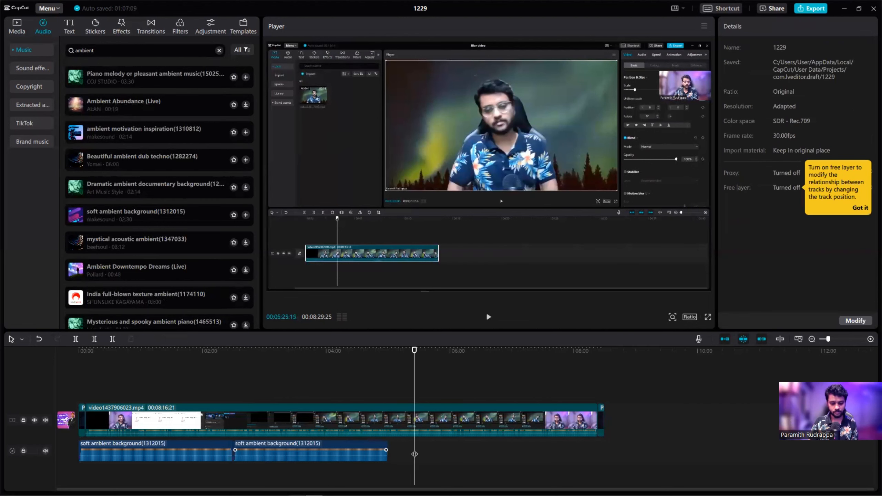
pyautogui.hotkey('ctrl', 'v')
pyautogui.moveTo(457, 451); pyautogui.dragTo(431, 450)
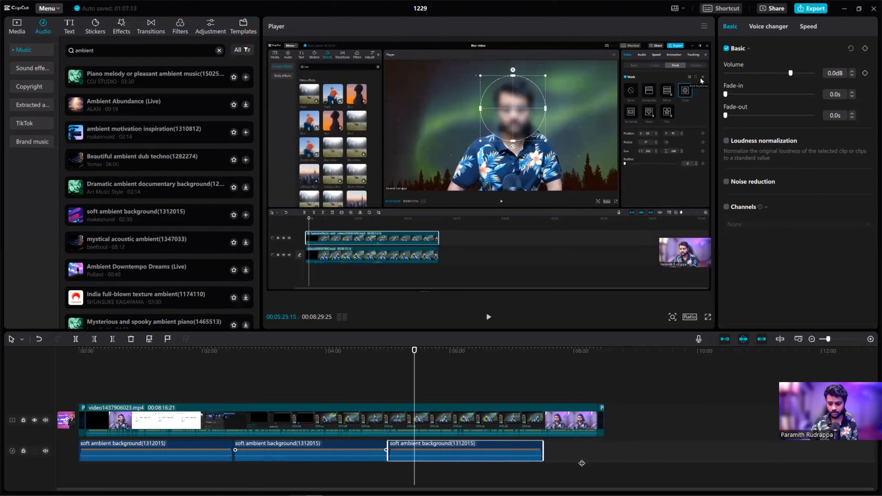
# Paste a fourth copy of the ambient track directly after the third and trim its end to the end of the video
pyautogui.click(581, 457)
pyautogui.hotkey('ctrl', 'v')
pyautogui.moveTo(617, 451); pyautogui.dragTo(582, 451)
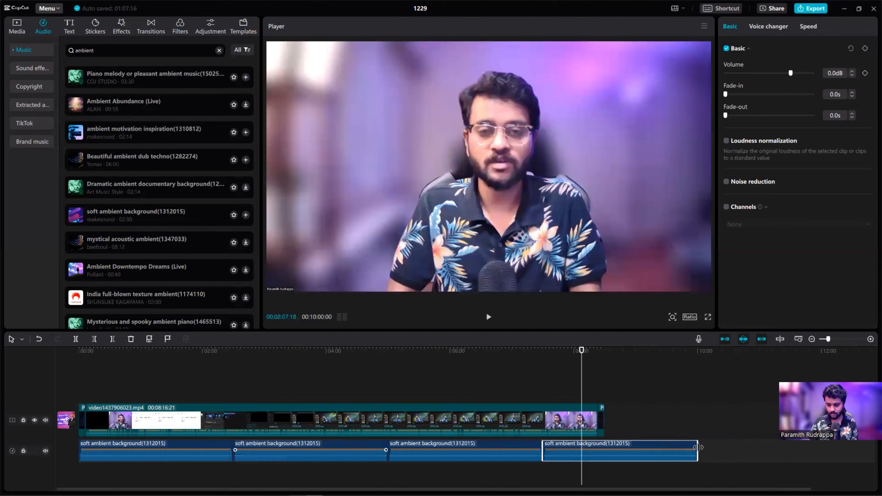
pyautogui.moveTo(698, 445); pyautogui.dragTo(608, 442)
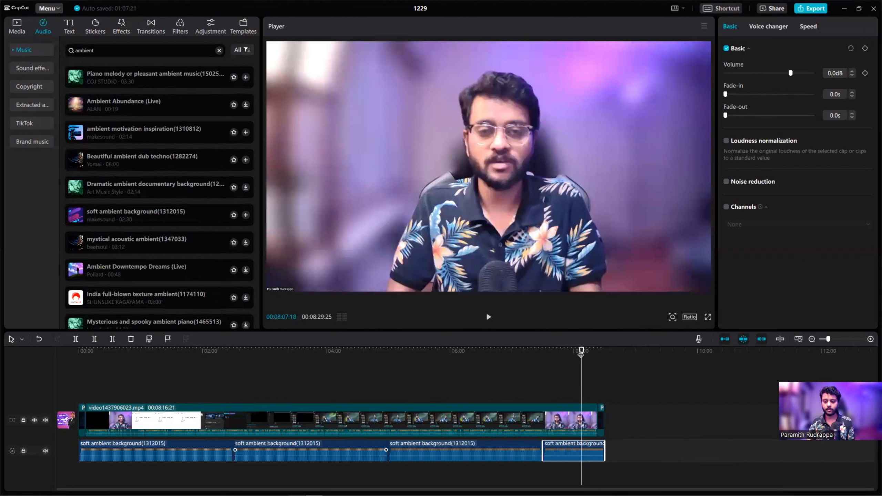
# Move the playhead to the end of the outro and open the export settings for the project
pyautogui.click(569, 386)
pyautogui.moveTo(570, 352); pyautogui.dragTo(656, 434)
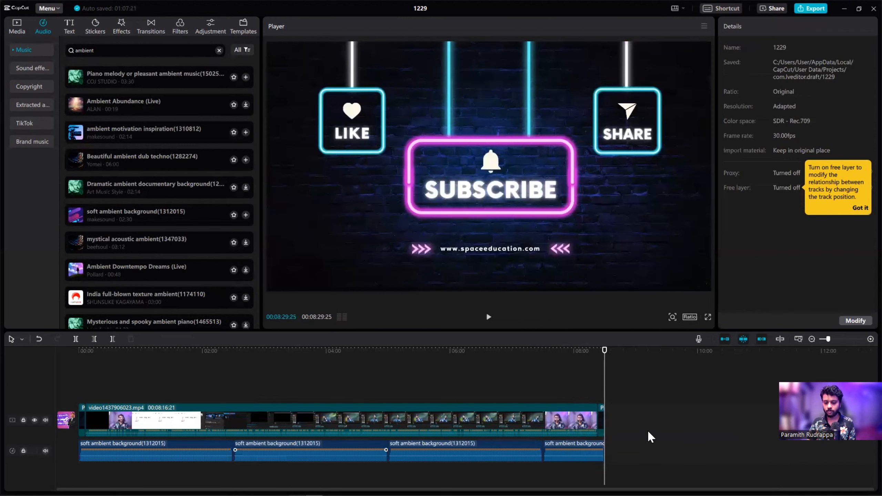
pyautogui.click(802, 10)
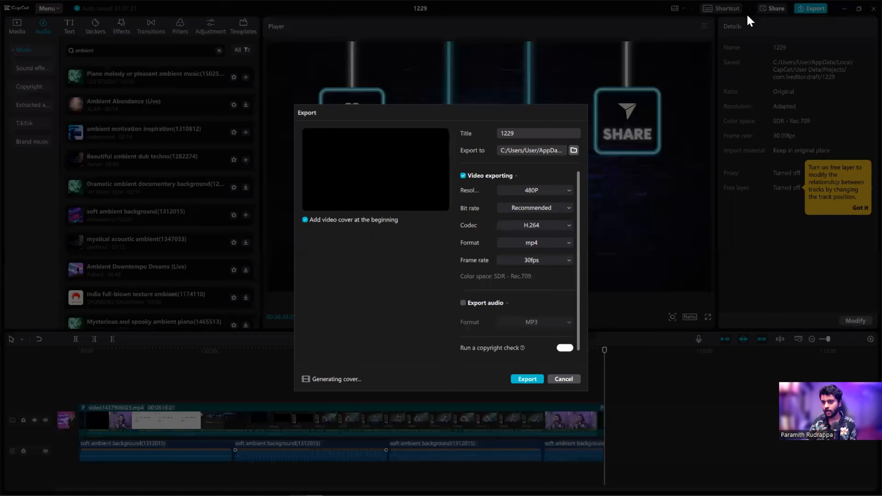
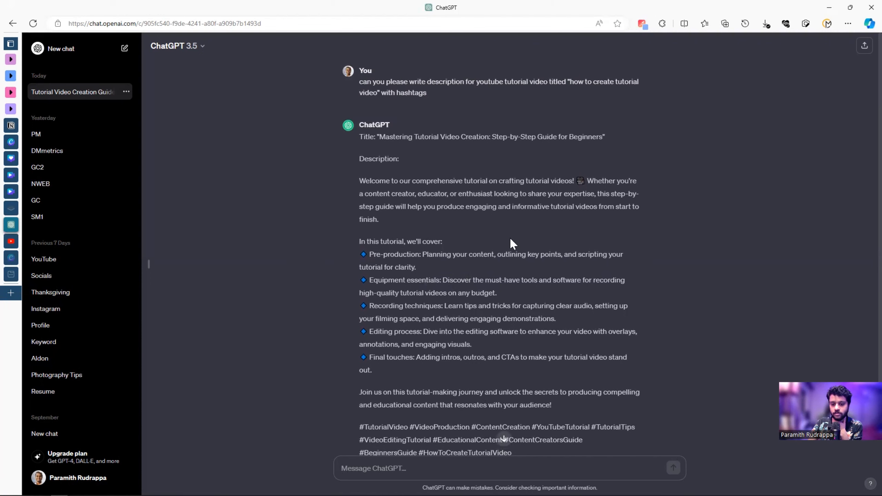
# In ChatGPT, request "can you also please add timestamps" for the YouTube description and copy the revised response
pyautogui.scroll(-3, 510, 237)
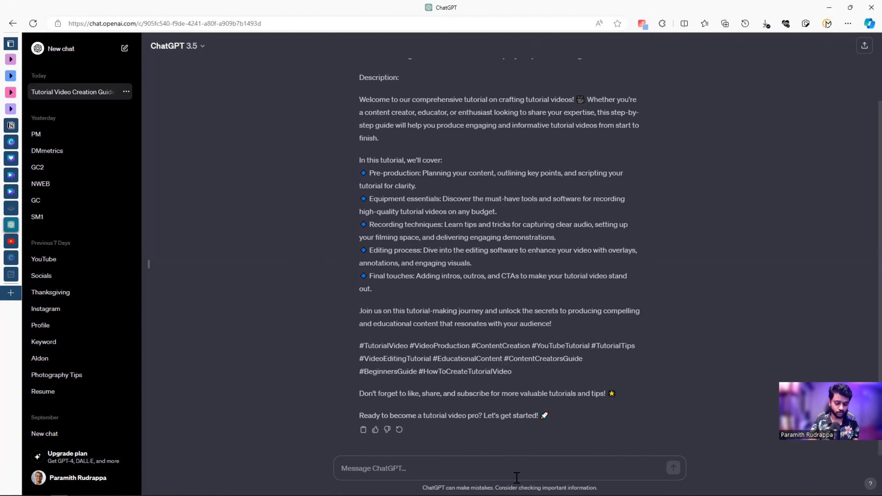
pyautogui.write('can you also please add ti')
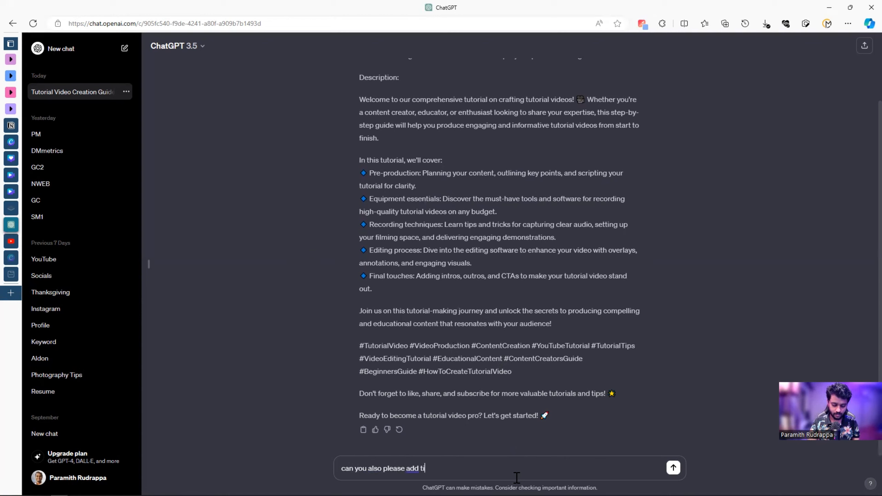
pyautogui.write('mestamp')
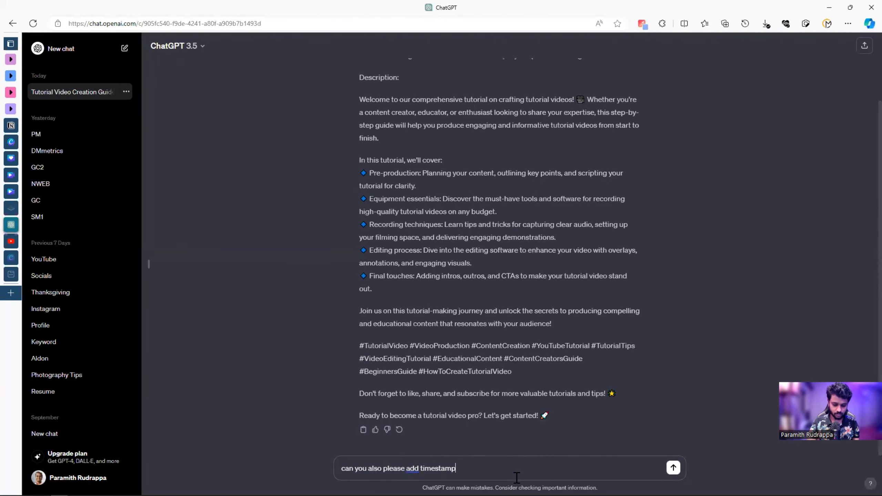
pyautogui.write('s')
pyautogui.press('Return')
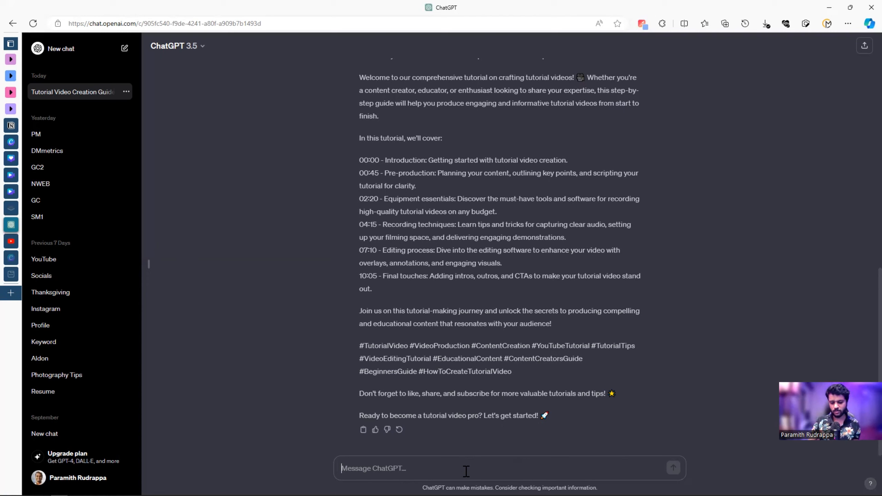
pyautogui.click(363, 430)
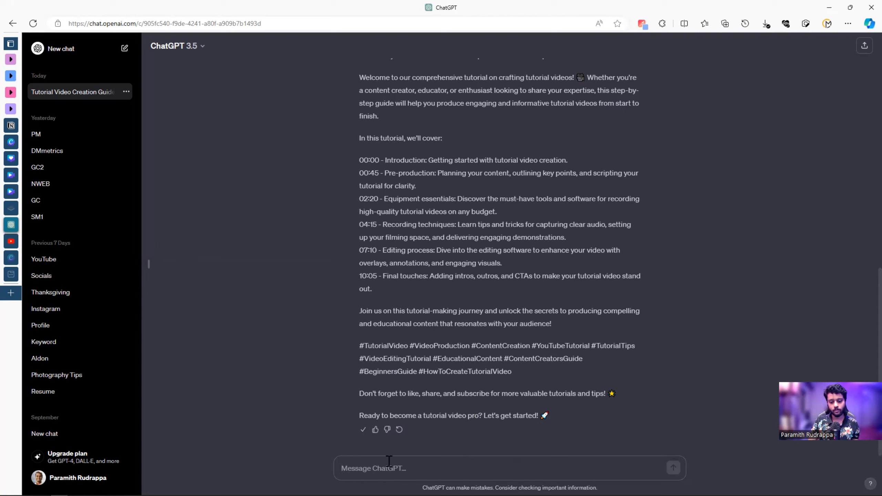
# Ask ChatGPT "can you aslo please add links to tools and resources" for the video description
pyautogui.click(393, 465)
pyautogui.write('ca')
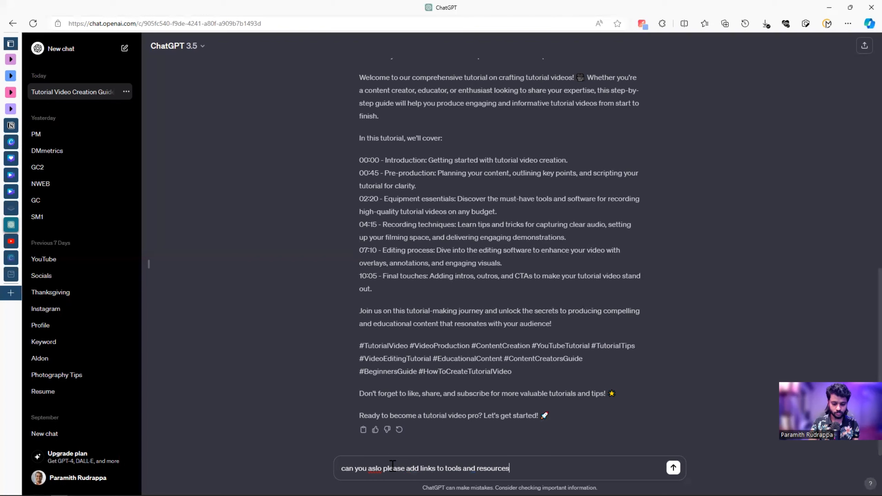
pyautogui.press('Return')
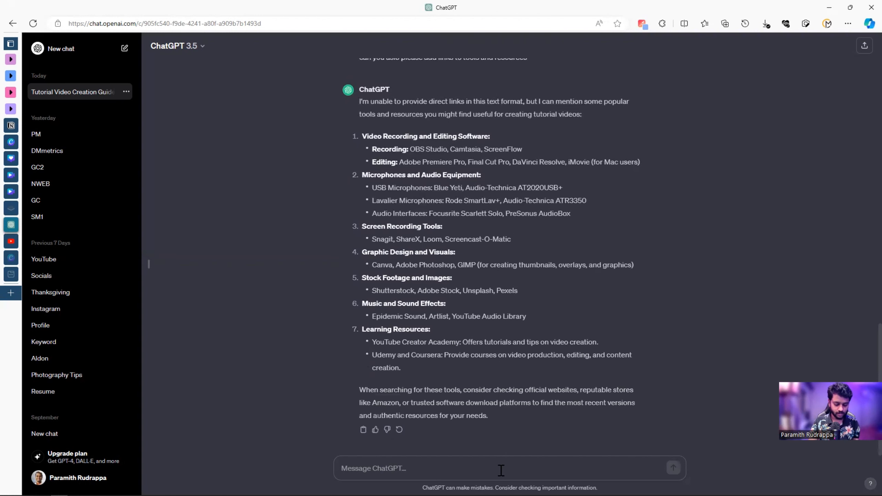
pyautogui.scroll(8, 462, 294)
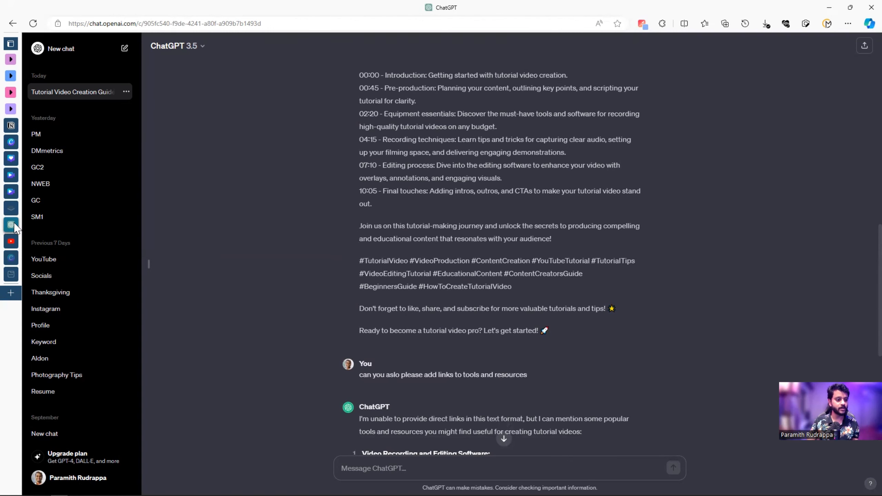
# In Notion, open the Youtube copy page under How to create tutorial video and paste the timestamped description into it
pyautogui.moveTo(30, 188)
pyautogui.click(30, 126)
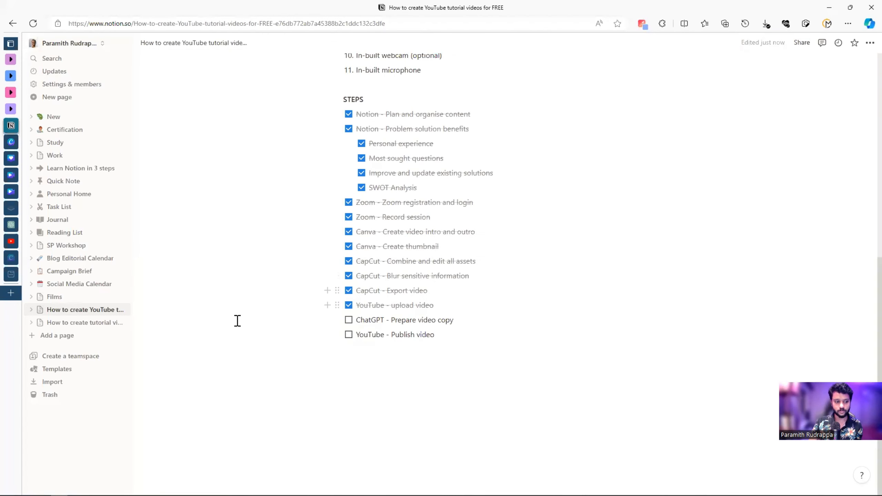
pyautogui.click(85, 322)
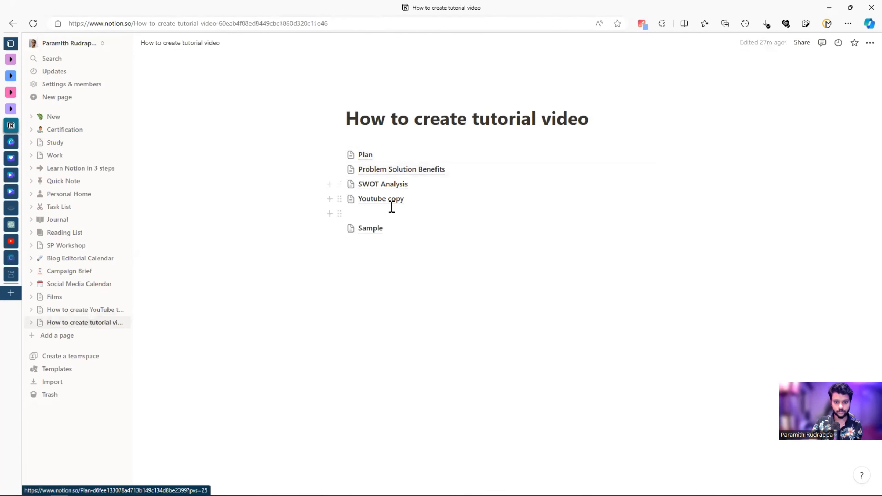
pyautogui.click(382, 200)
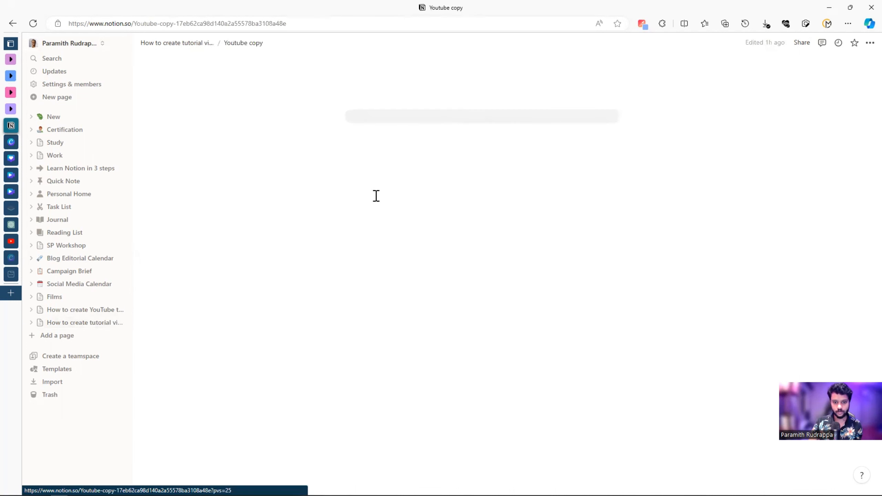
pyautogui.click(394, 148)
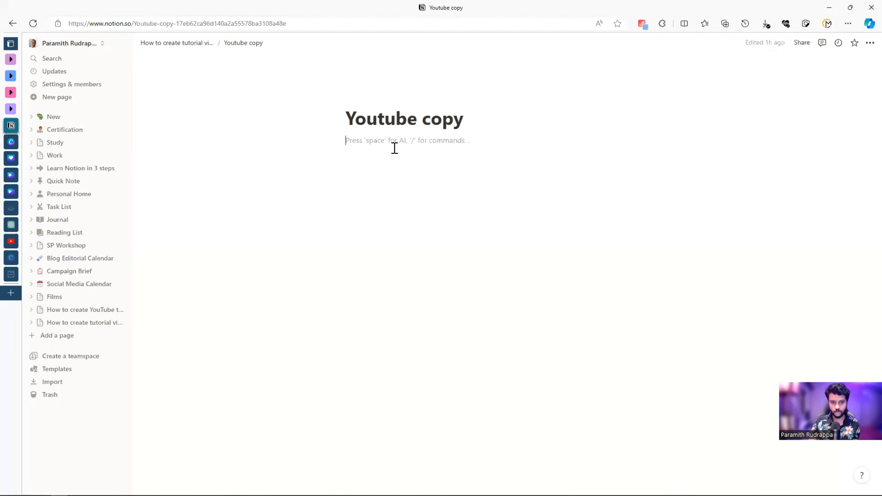
pyautogui.hotkey('ctrl', 'v')
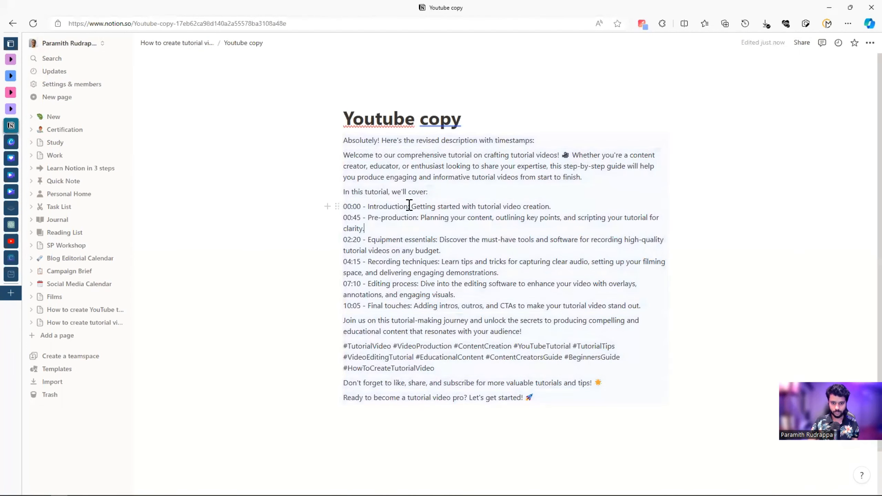
# Insert blank lines before the "In this tutorial, we'll cover:" line, the "Join us" paragraph and the hashtags
pyautogui.click(437, 192)
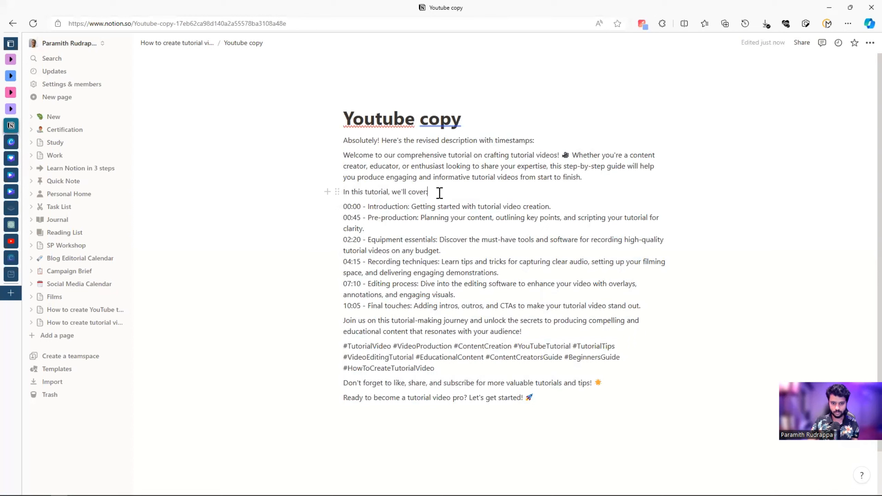
pyautogui.click(345, 192)
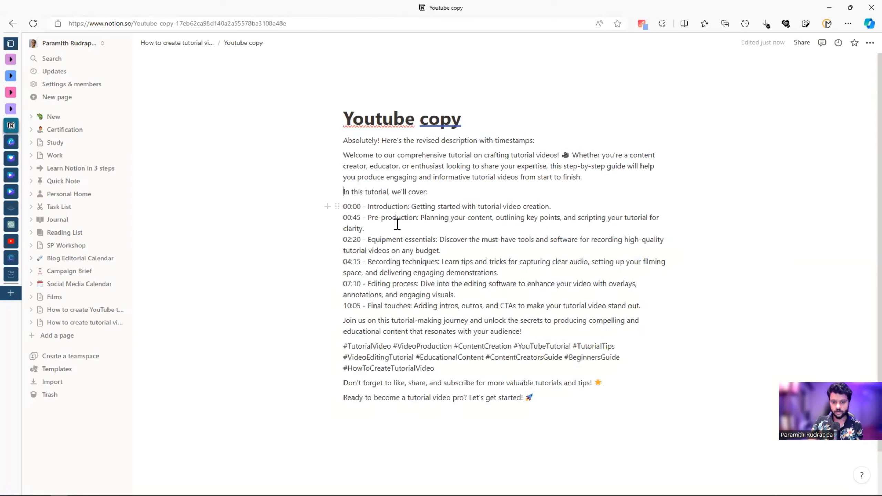
pyautogui.press('Return')
pyautogui.click(536, 346)
pyautogui.press('Return')
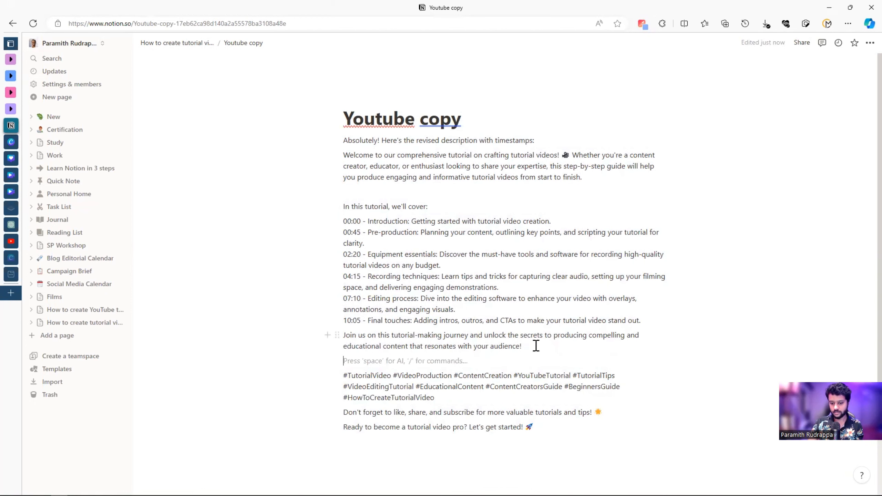
pyautogui.click(647, 321)
pyautogui.press('Return')
pyautogui.scroll(-2, 448, 320)
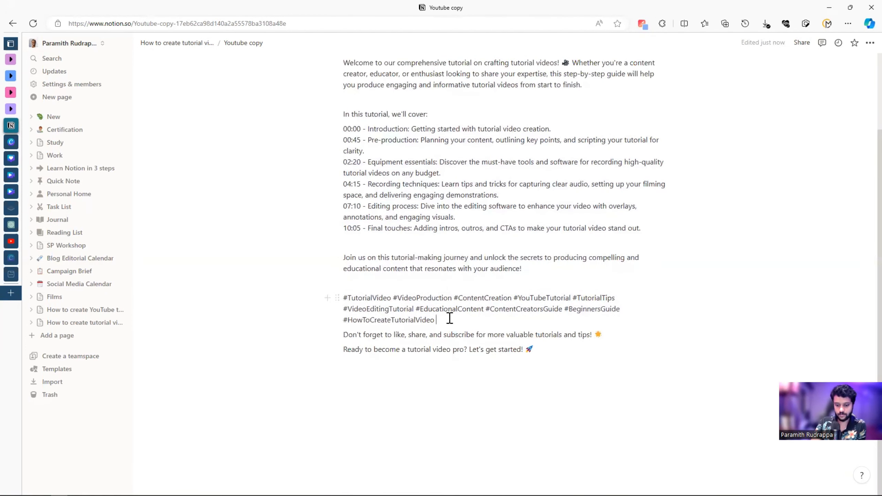
pyautogui.click(571, 335)
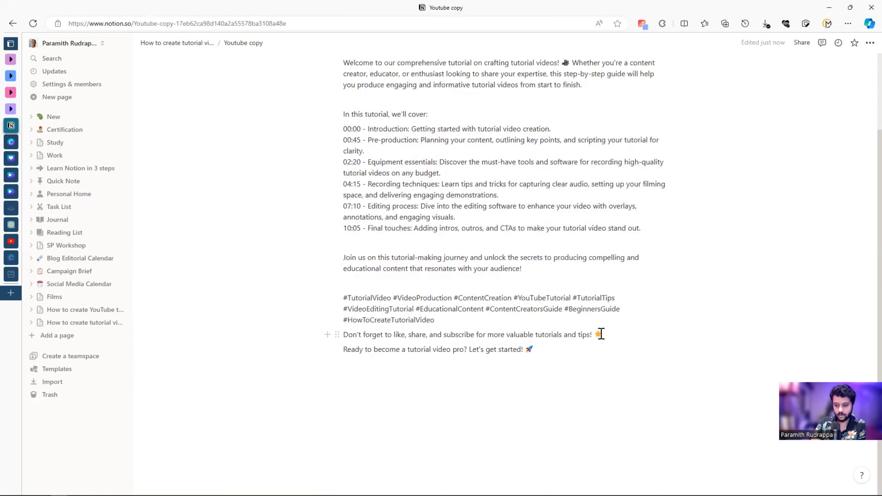
pyautogui.doubleClick(430, 319)
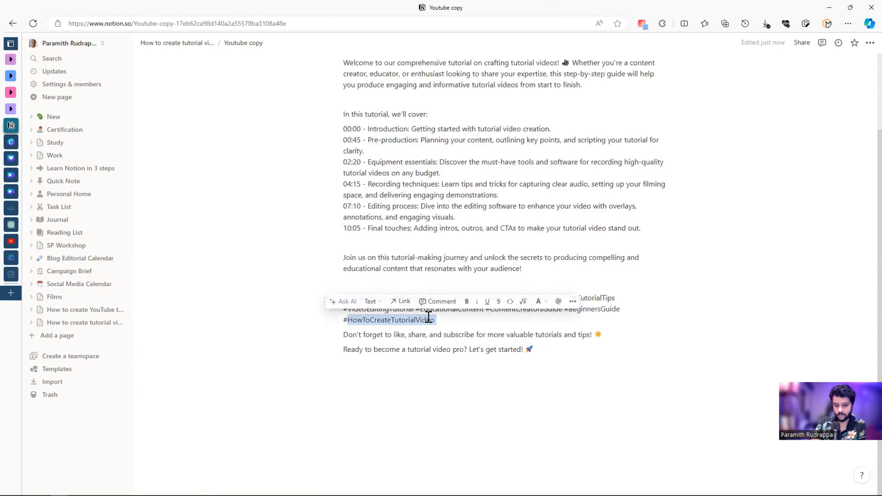
pyautogui.click(344, 305)
pyautogui.scroll(-3, 404, 333)
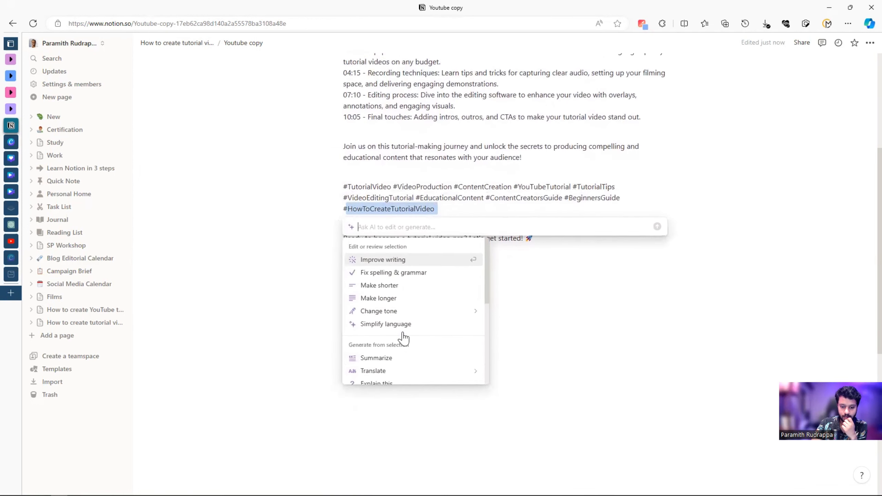
pyautogui.scroll(-3, 415, 299)
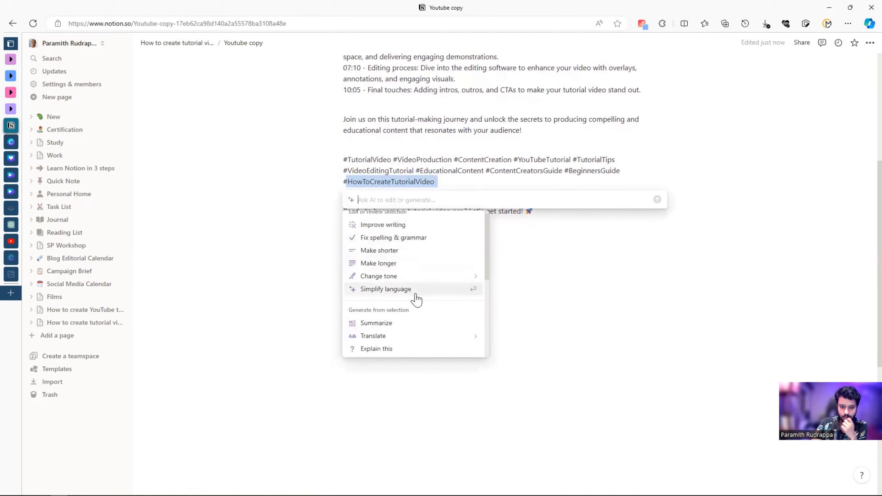
pyautogui.scroll(-2, 478, 285)
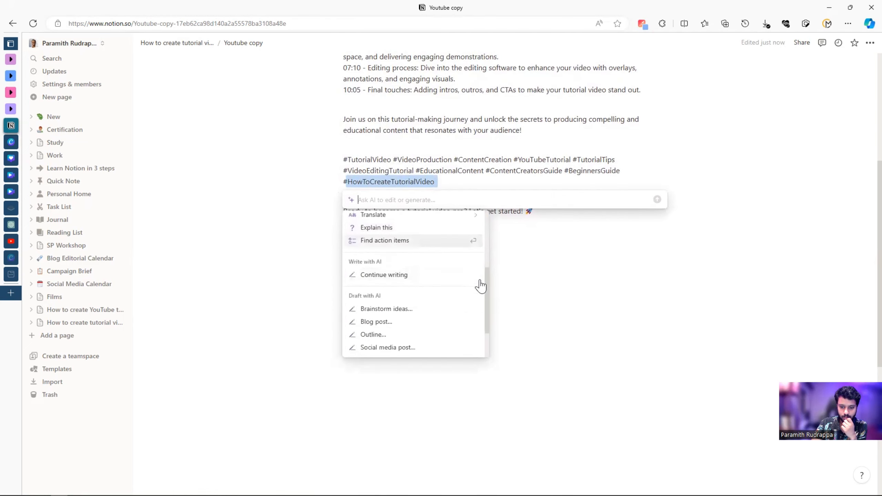
pyautogui.scroll(8, 436, 279)
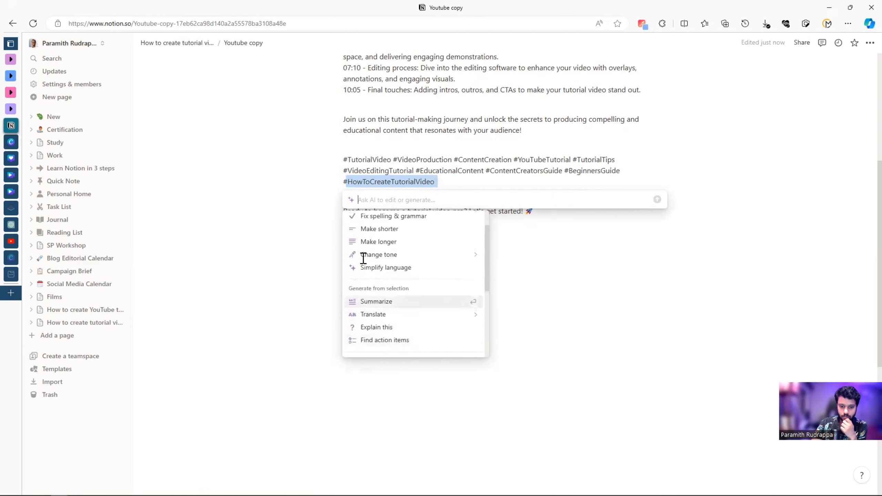
pyautogui.scroll(-5, 403, 283)
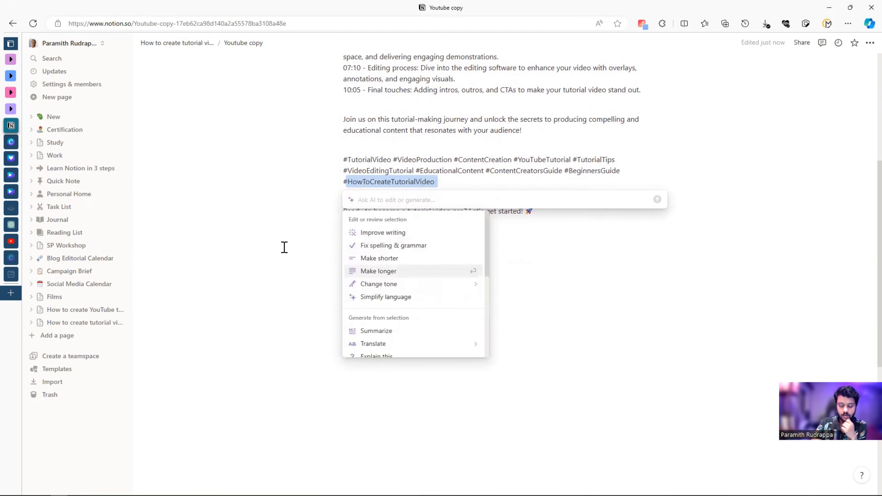
pyautogui.press('Escape')
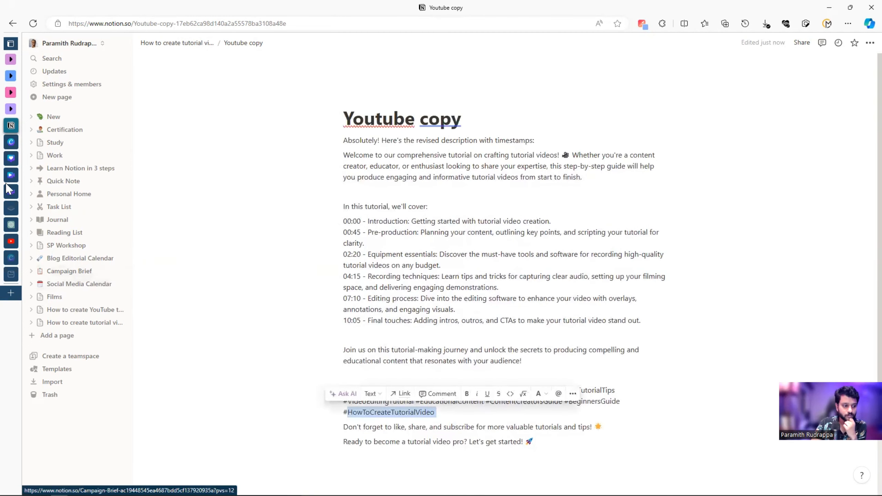
# Copy the Notion description from "Welcome to our comprehensive tutorial" through its last line and paste it into the video's description in YouTube Studio
pyautogui.click(11, 241)
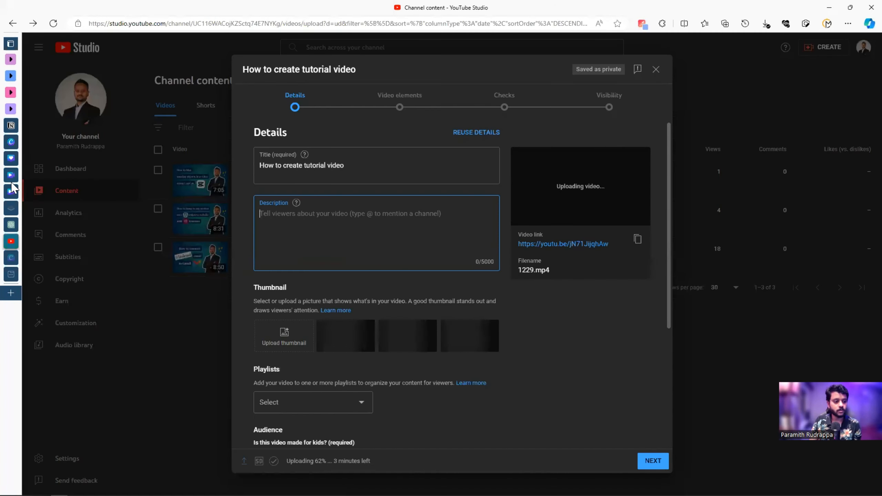
pyautogui.moveTo(18, 209)
pyautogui.click(28, 126)
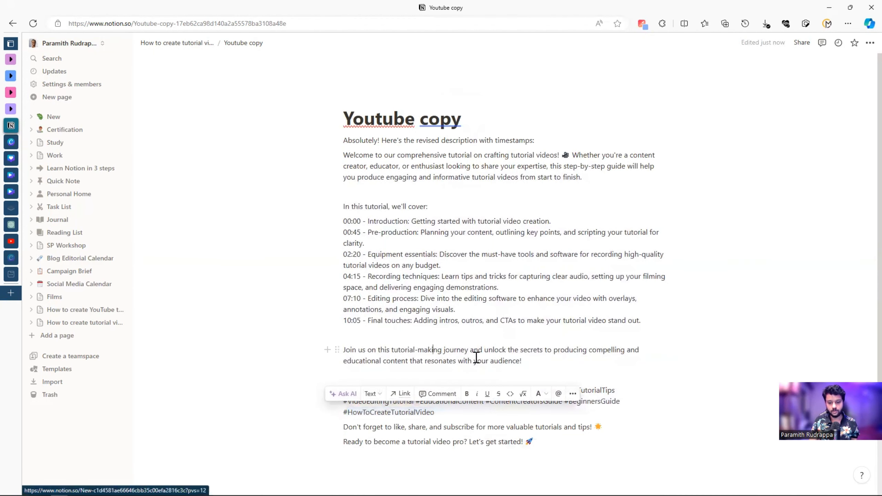
pyautogui.moveTo(540, 442); pyautogui.dragTo(339, 139)
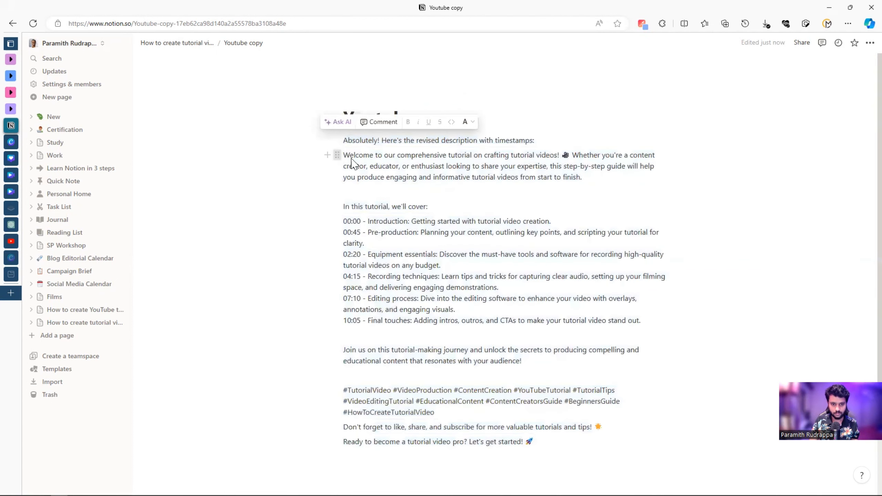
pyautogui.click(347, 156)
pyautogui.moveTo(352, 162); pyautogui.dragTo(583, 445)
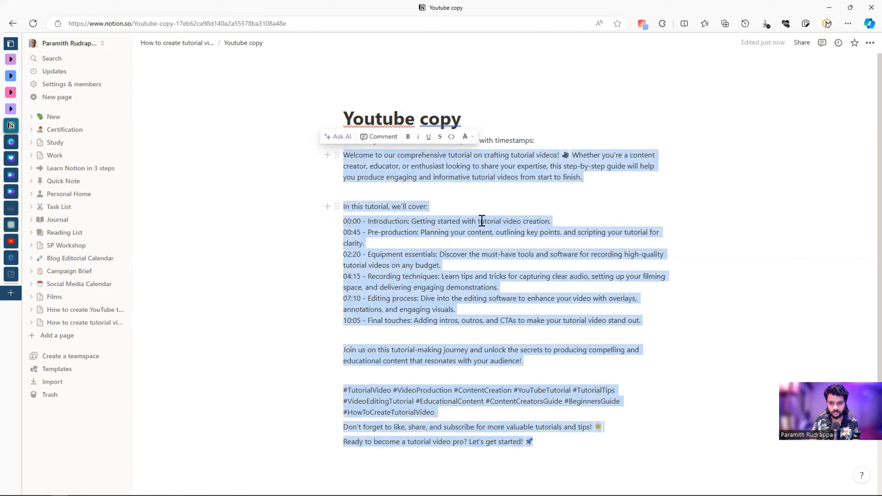
pyautogui.click(396, 164)
pyautogui.moveTo(347, 139); pyautogui.dragTo(530, 140)
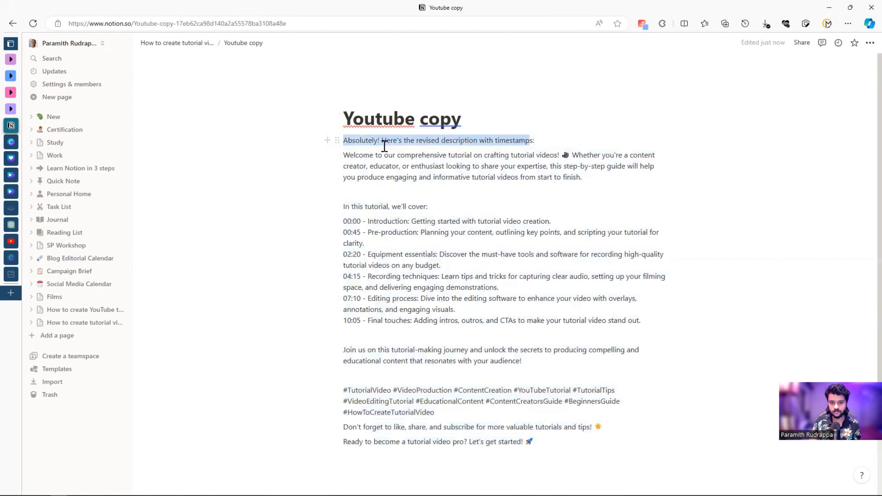
pyautogui.click(10, 241)
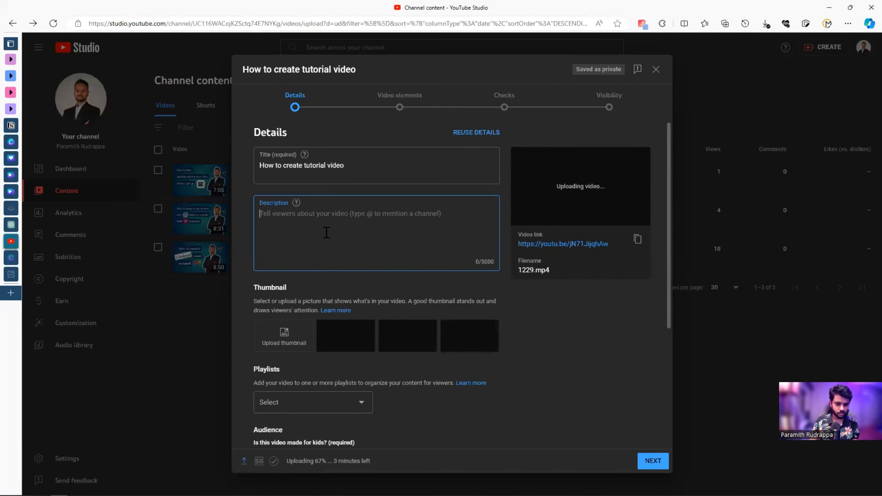
pyautogui.hotkey('ctrl', 'v')
# Upload the Purple Creative Livestream YouTube Thumbnail image from the Downloads folder as the video's thumbnail
pyautogui.scroll(-10, 372, 312)
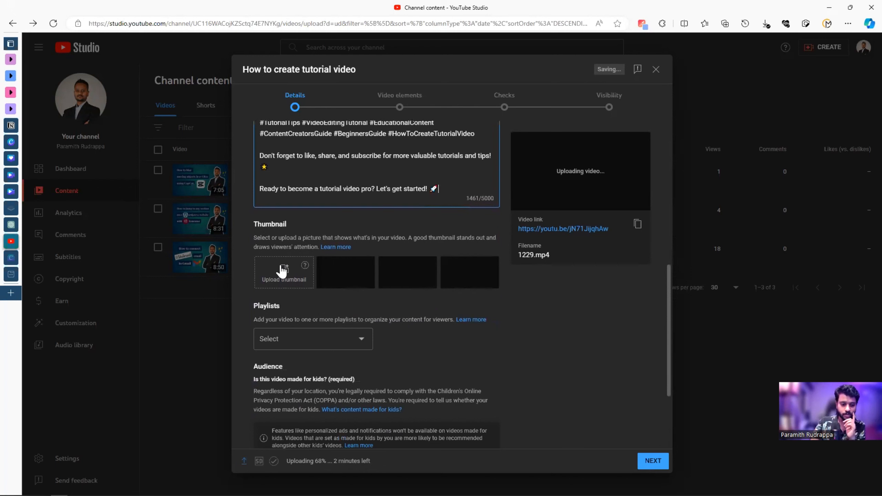
pyautogui.click(282, 268)
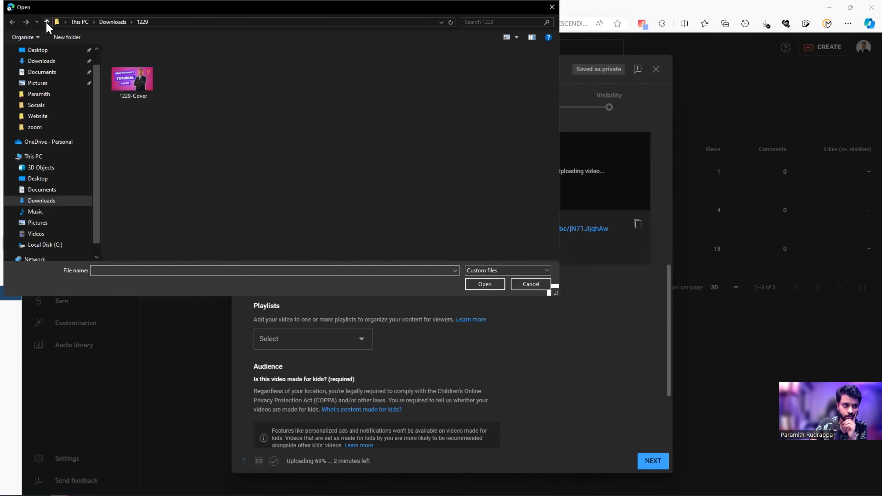
pyautogui.click(45, 23)
pyautogui.click(149, 89)
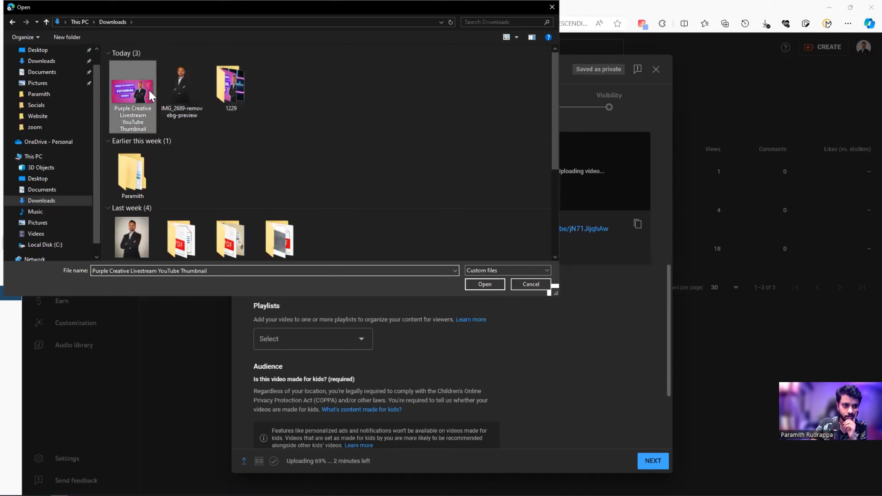
pyautogui.click(486, 283)
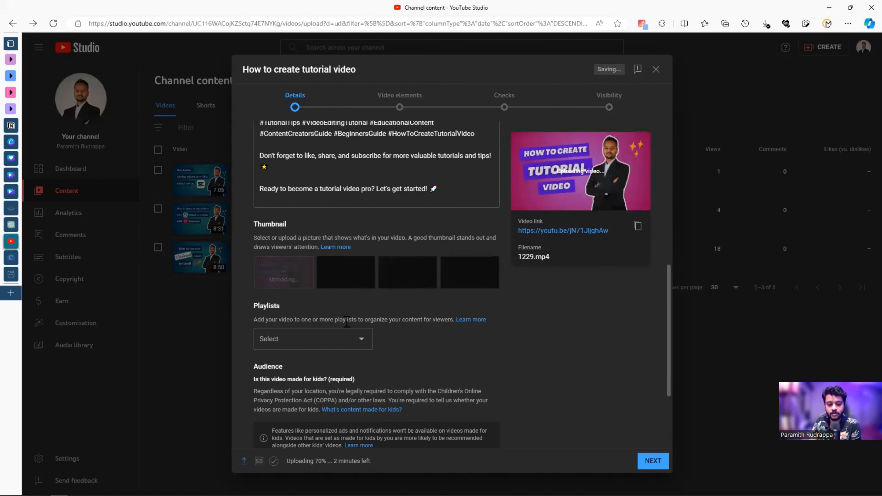
# Mark the video as not made for kids and expand the additional video details
pyautogui.scroll(-4, 386, 282)
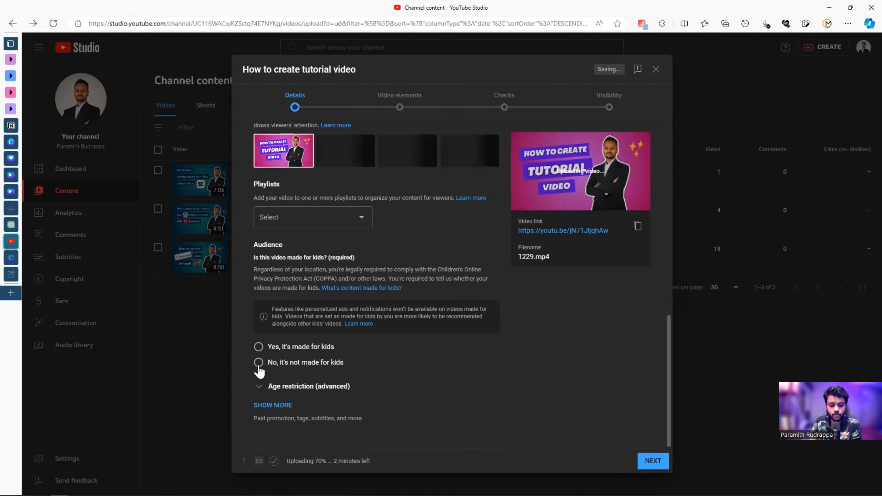
pyautogui.click(259, 364)
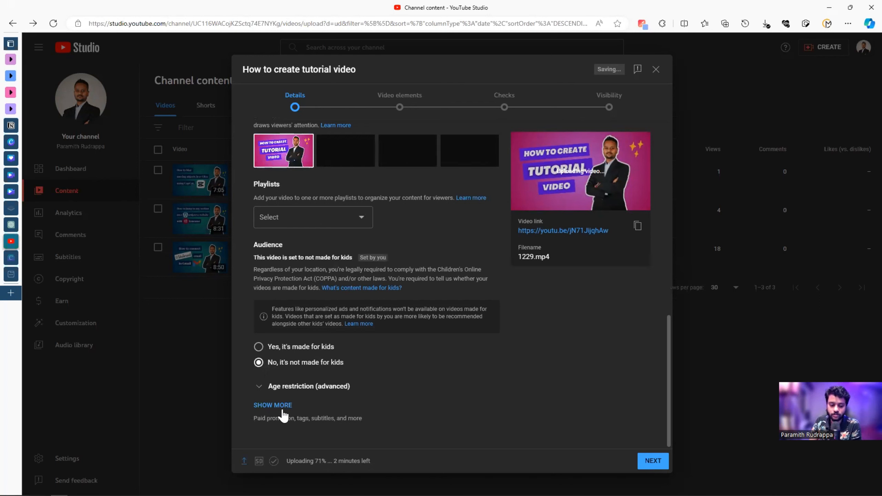
pyautogui.click(273, 405)
# Add the tags tutorial, space and education to the video
pyautogui.scroll(-5, 486, 348)
pyautogui.scroll(-10, 453, 319)
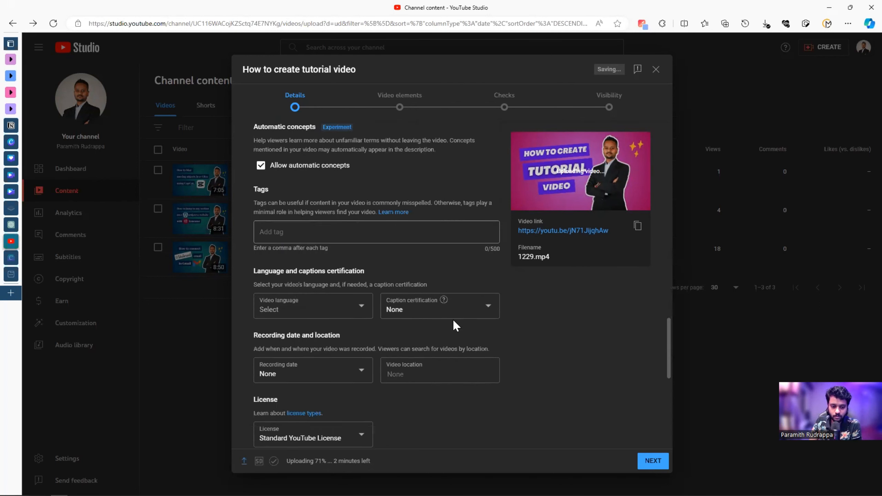
pyautogui.scroll(4, 450, 326)
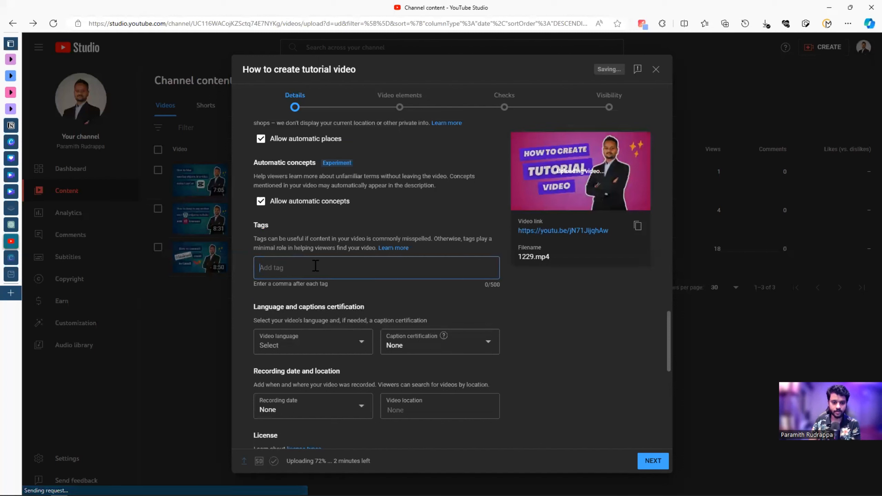
pyautogui.write('tut')
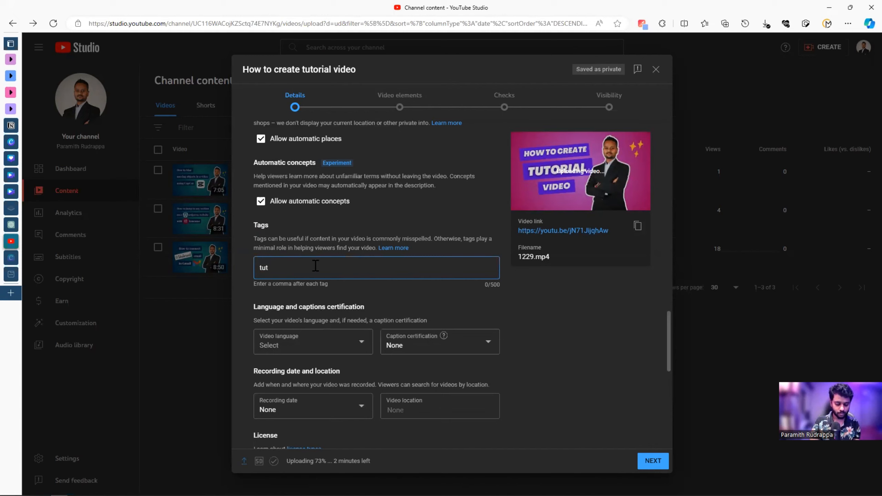
pyautogui.write('orial')
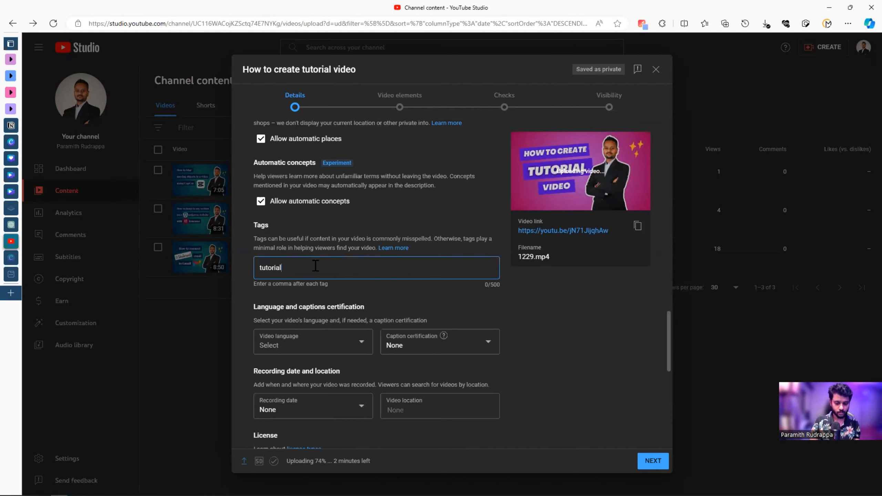
pyautogui.write(',')
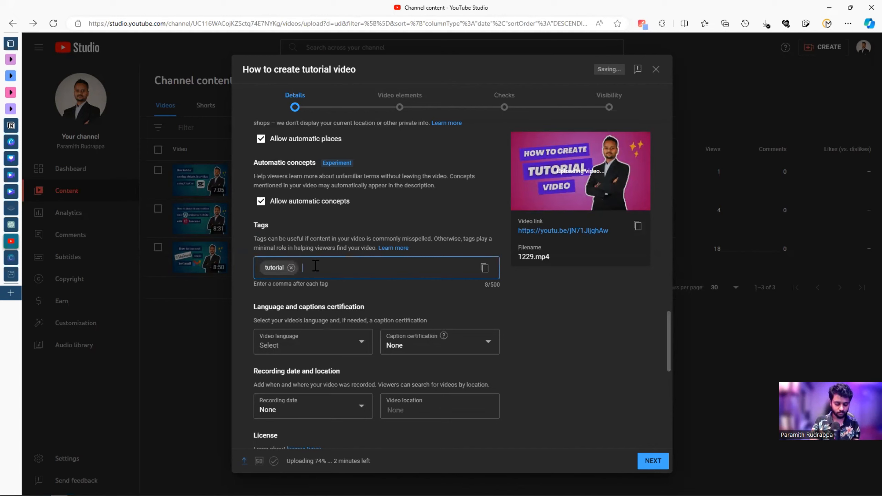
pyautogui.write('space')
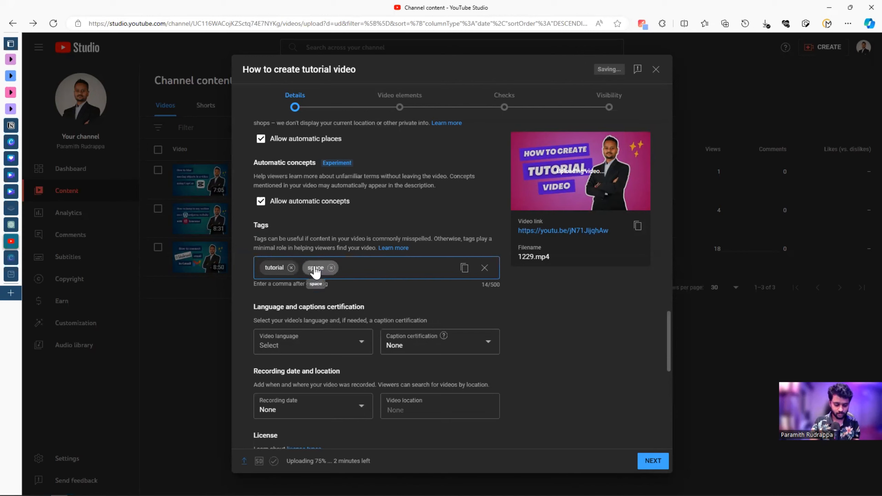
pyautogui.write(',education,')
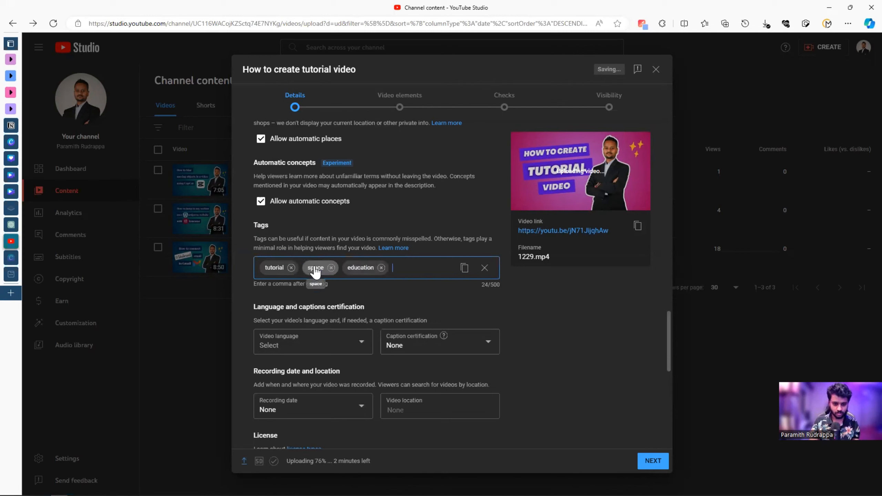
# Set the video language to English
pyautogui.scroll(-2, 469, 250)
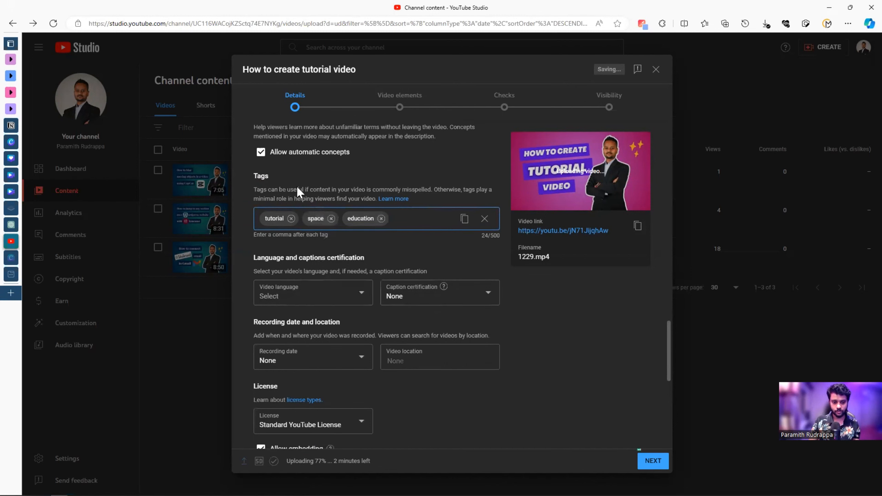
pyautogui.scroll(-4, 319, 202)
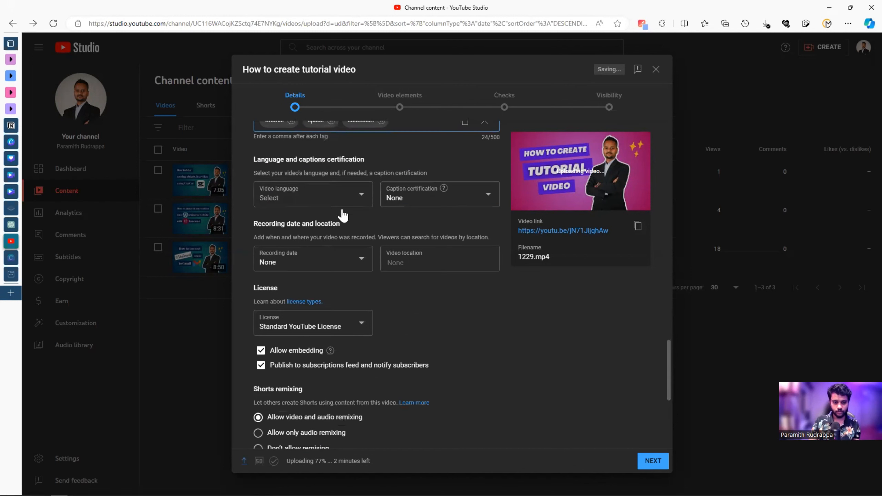
pyautogui.click(357, 204)
pyautogui.scroll(-8, 299, 312)
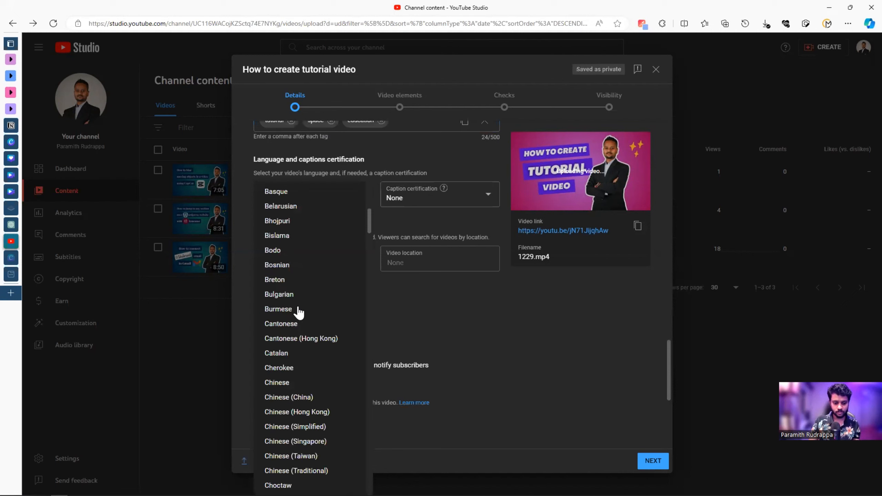
pyautogui.scroll(-5, 292, 344)
pyautogui.scroll(-4, 289, 286)
pyautogui.click(289, 287)
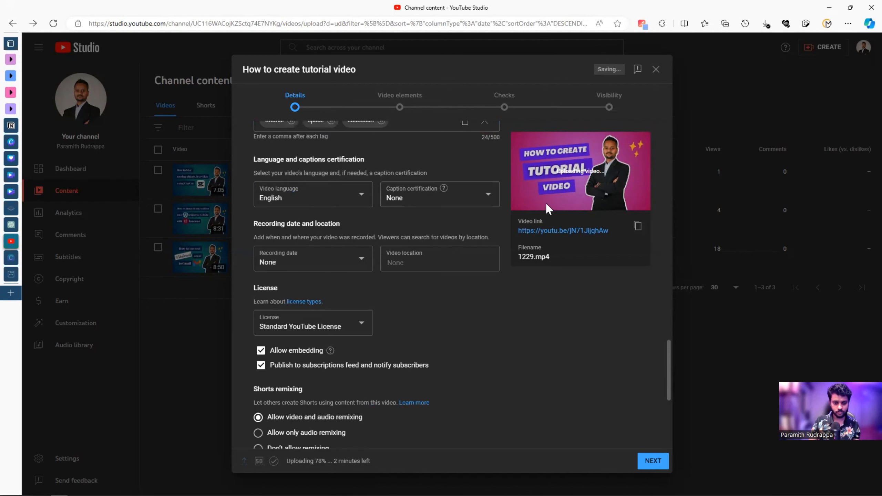
# Set the recording date to Dec 29, 2023 and the video location to Canada
pyautogui.click(355, 258)
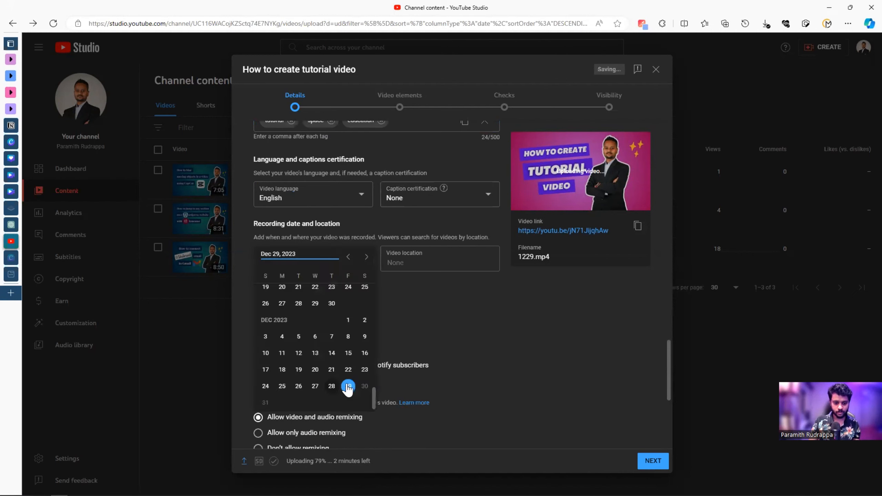
pyautogui.click(422, 262)
pyautogui.click(469, 260)
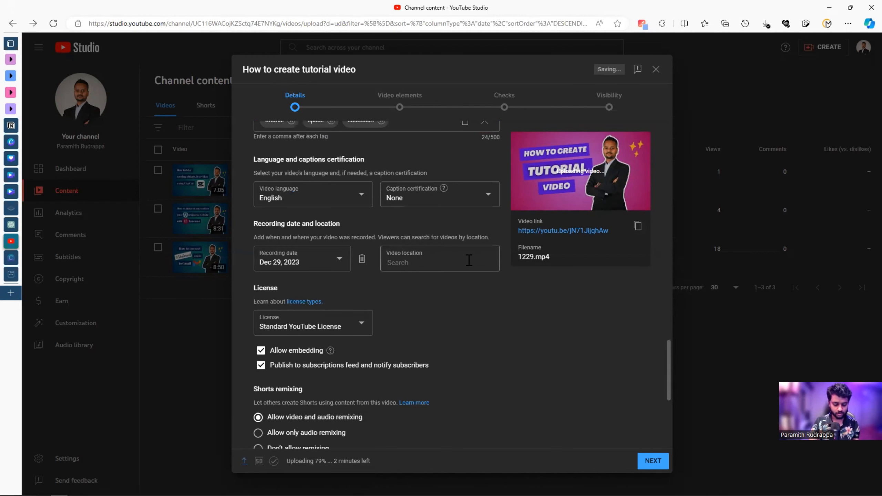
pyautogui.write('can')
pyautogui.write('d')
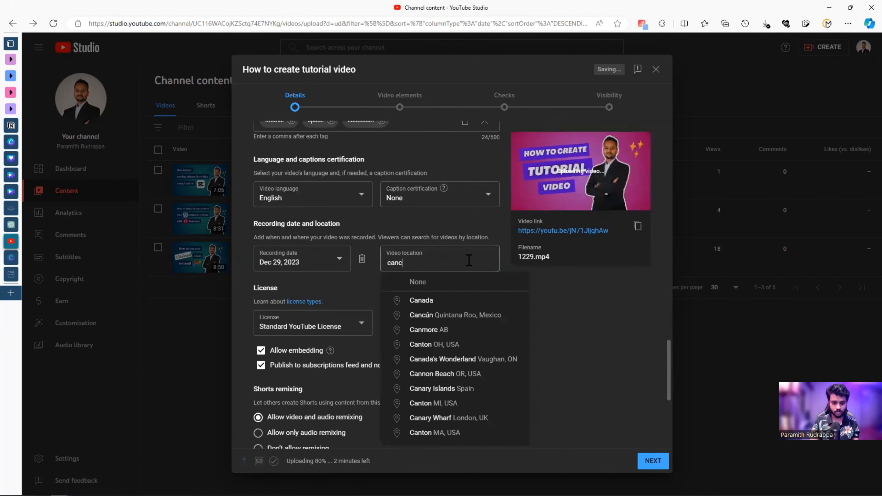
pyautogui.press('BackSpace')
pyautogui.write('ada')
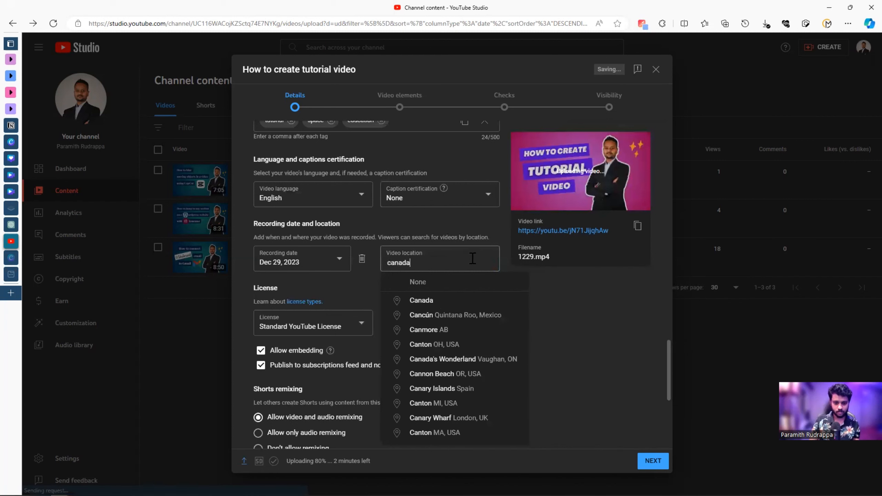
pyautogui.click(397, 298)
# Set the category to Science & Technology and proceed to the Visibility stage without adding any video elements
pyautogui.scroll(-5, 348, 243)
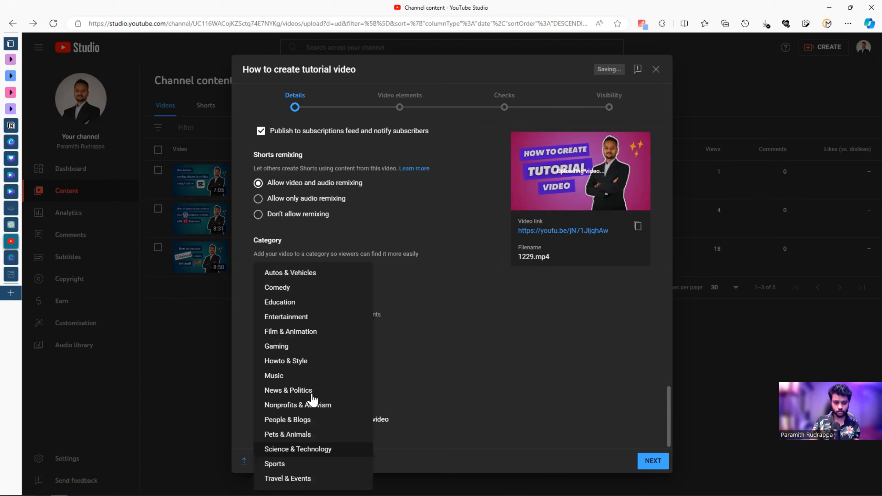
pyautogui.click(321, 450)
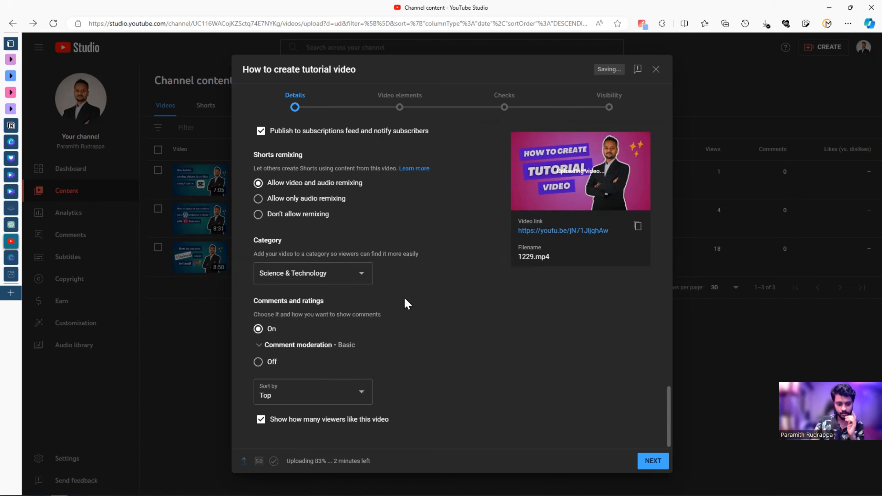
pyautogui.click(633, 460)
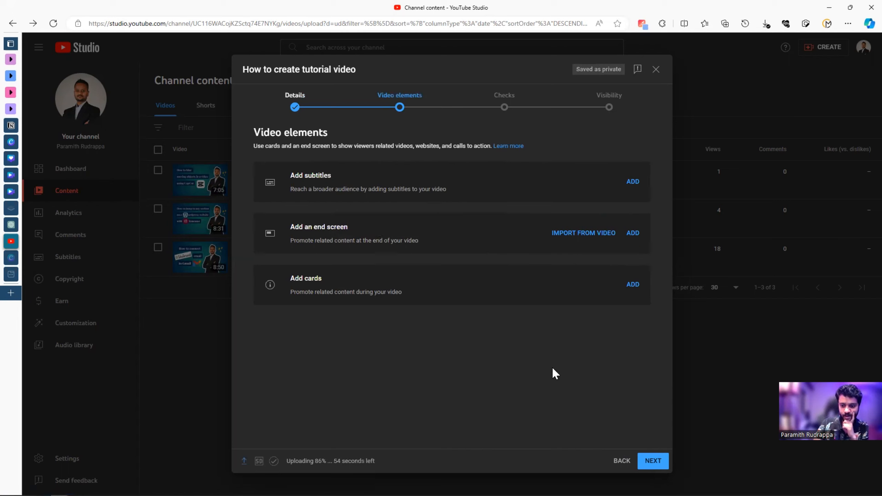
pyautogui.click(645, 463)
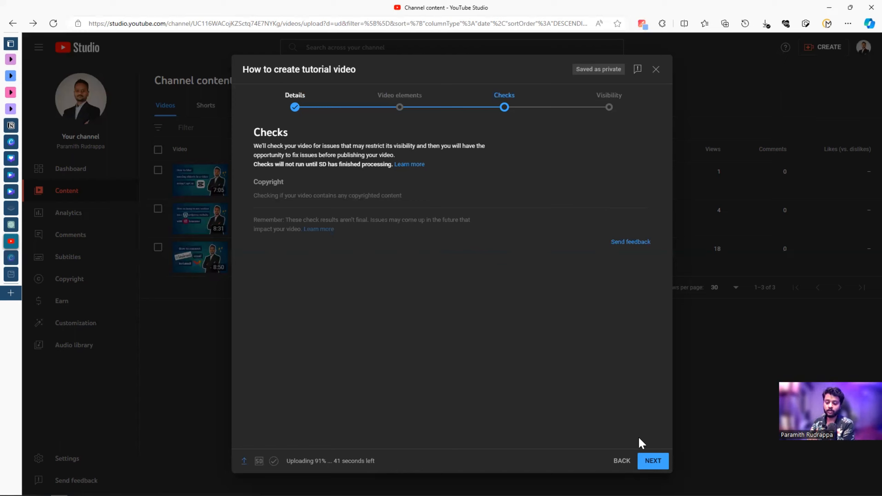
pyautogui.click(652, 460)
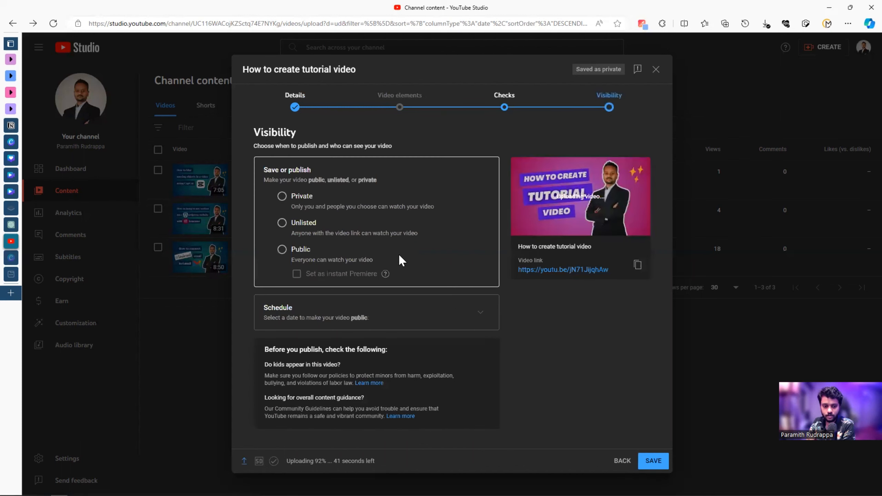
# Make the video public as an instant Premiere, publish it and dismiss the uploading dialog
pyautogui.click(281, 249)
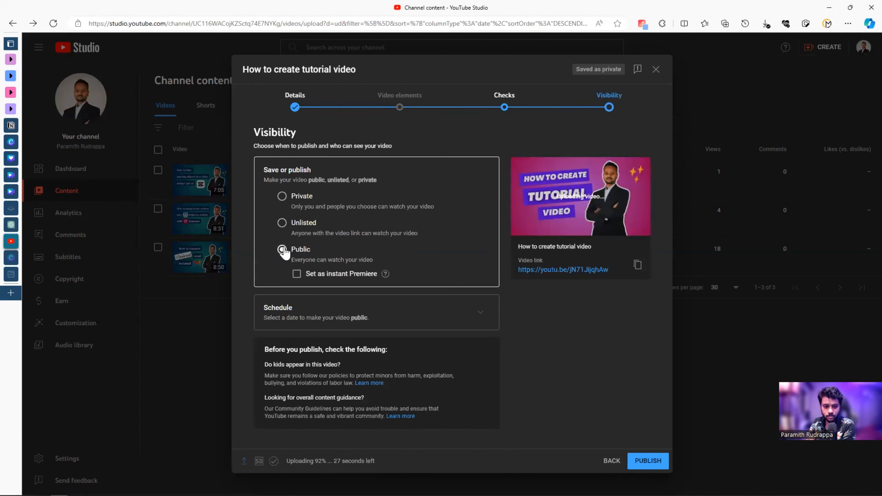
pyautogui.click(297, 274)
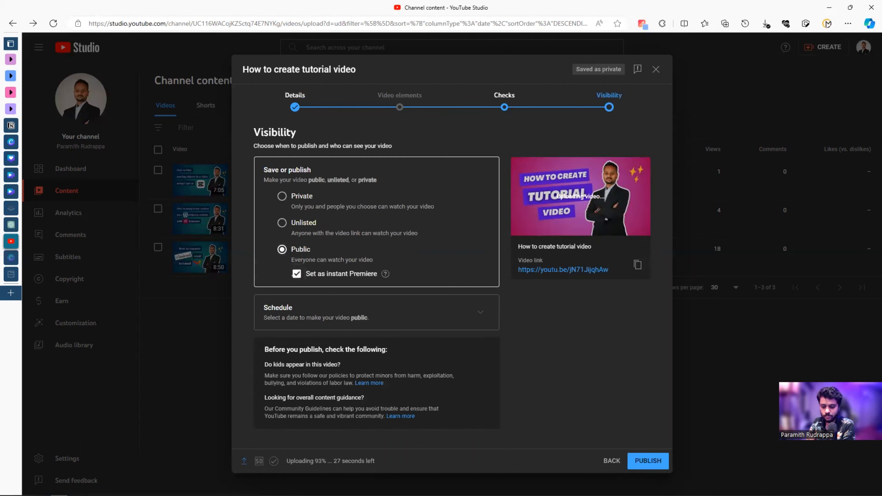
pyautogui.click(655, 465)
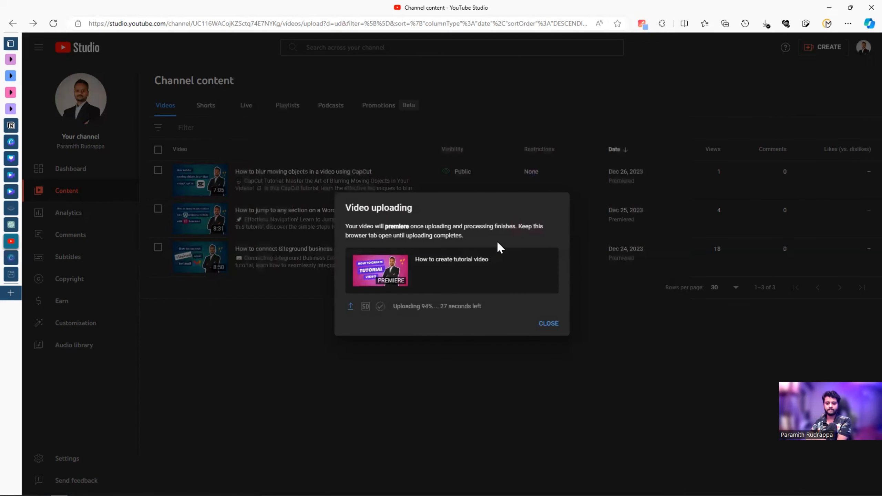
pyautogui.click(548, 324)
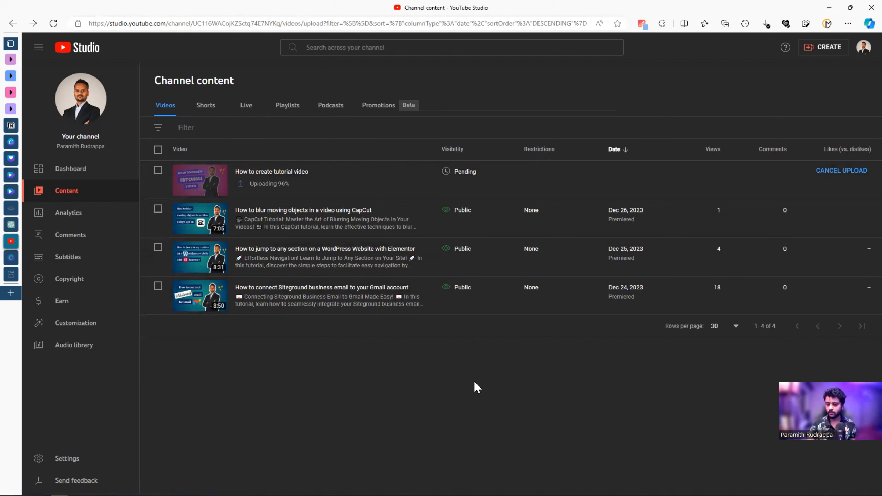
# In Notion's "How to create YouTube tutorial videos for FREE" page, check off "ChatGPT - Prepare video copy" and "YouTube - Publish video"
pyautogui.click(12, 125)
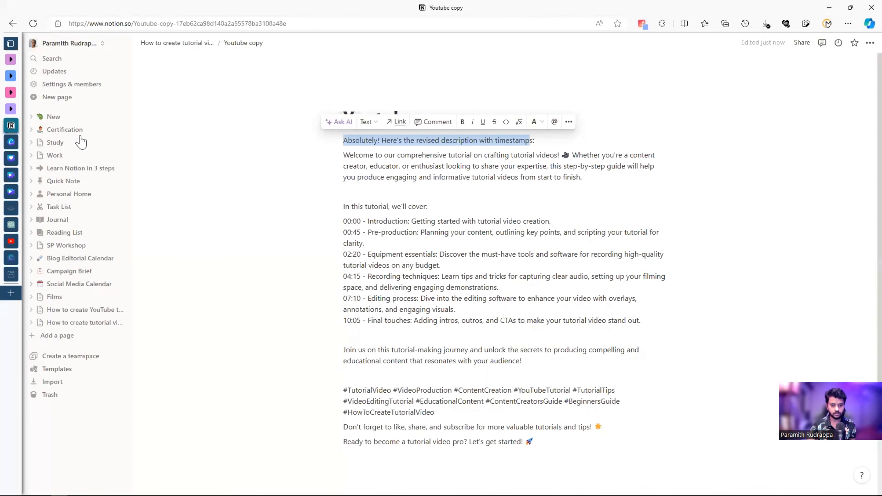
pyautogui.click(73, 309)
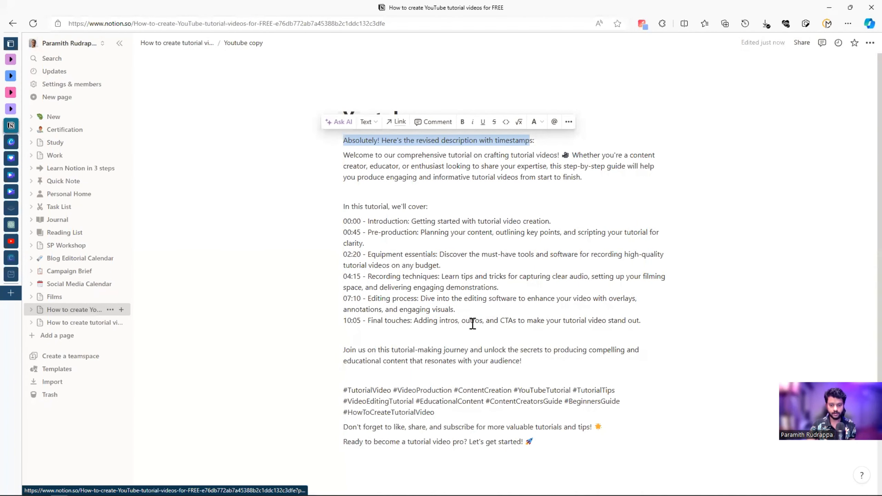
pyautogui.scroll(-8, 482, 306)
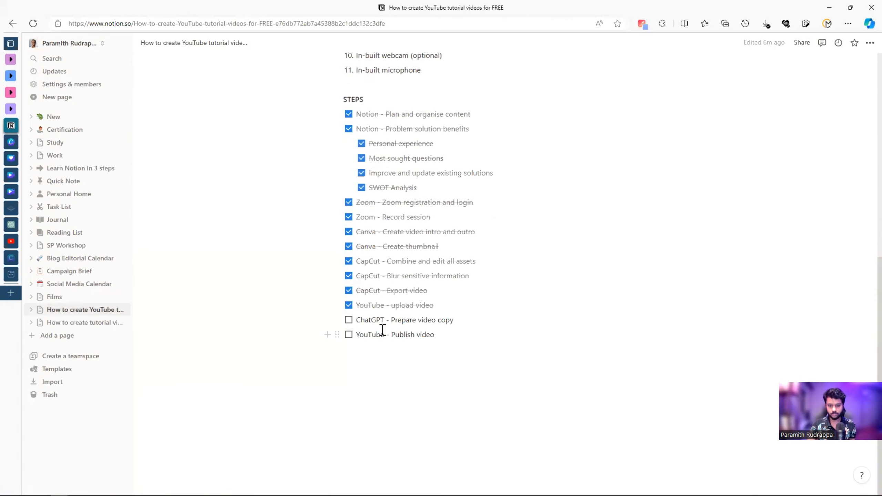
pyautogui.click(348, 320)
pyautogui.click(349, 335)
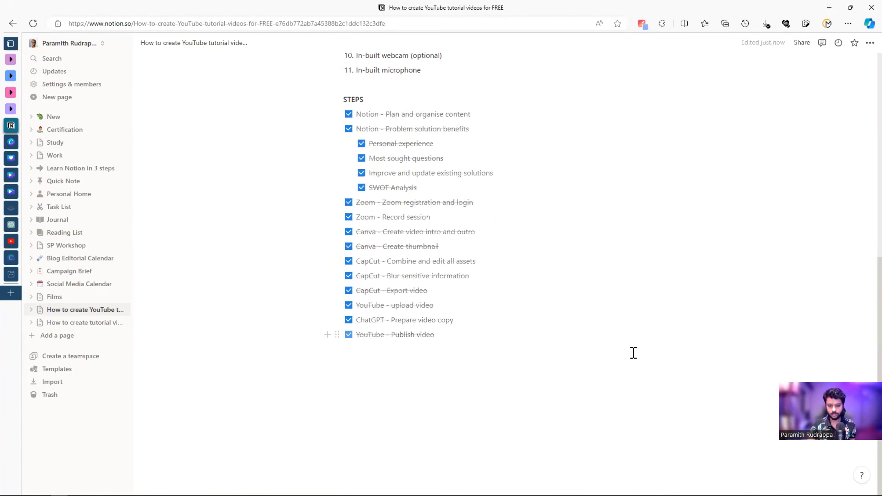
pyautogui.scroll(2, 508, 229)
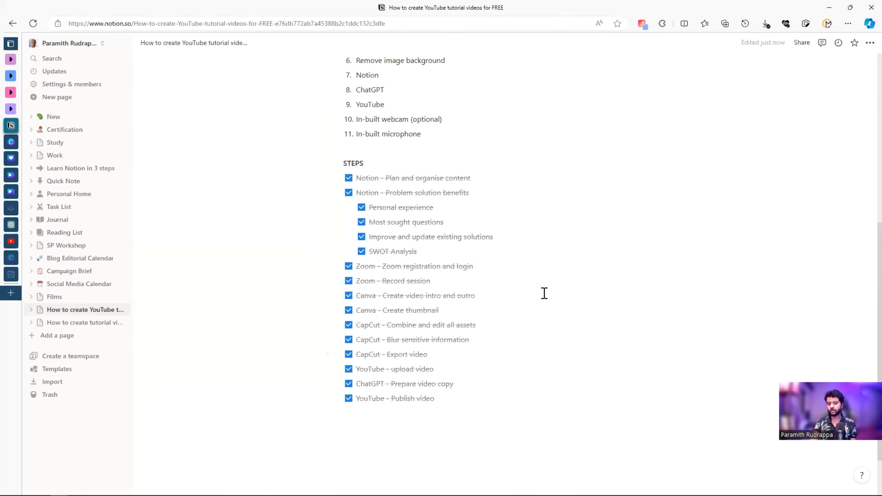